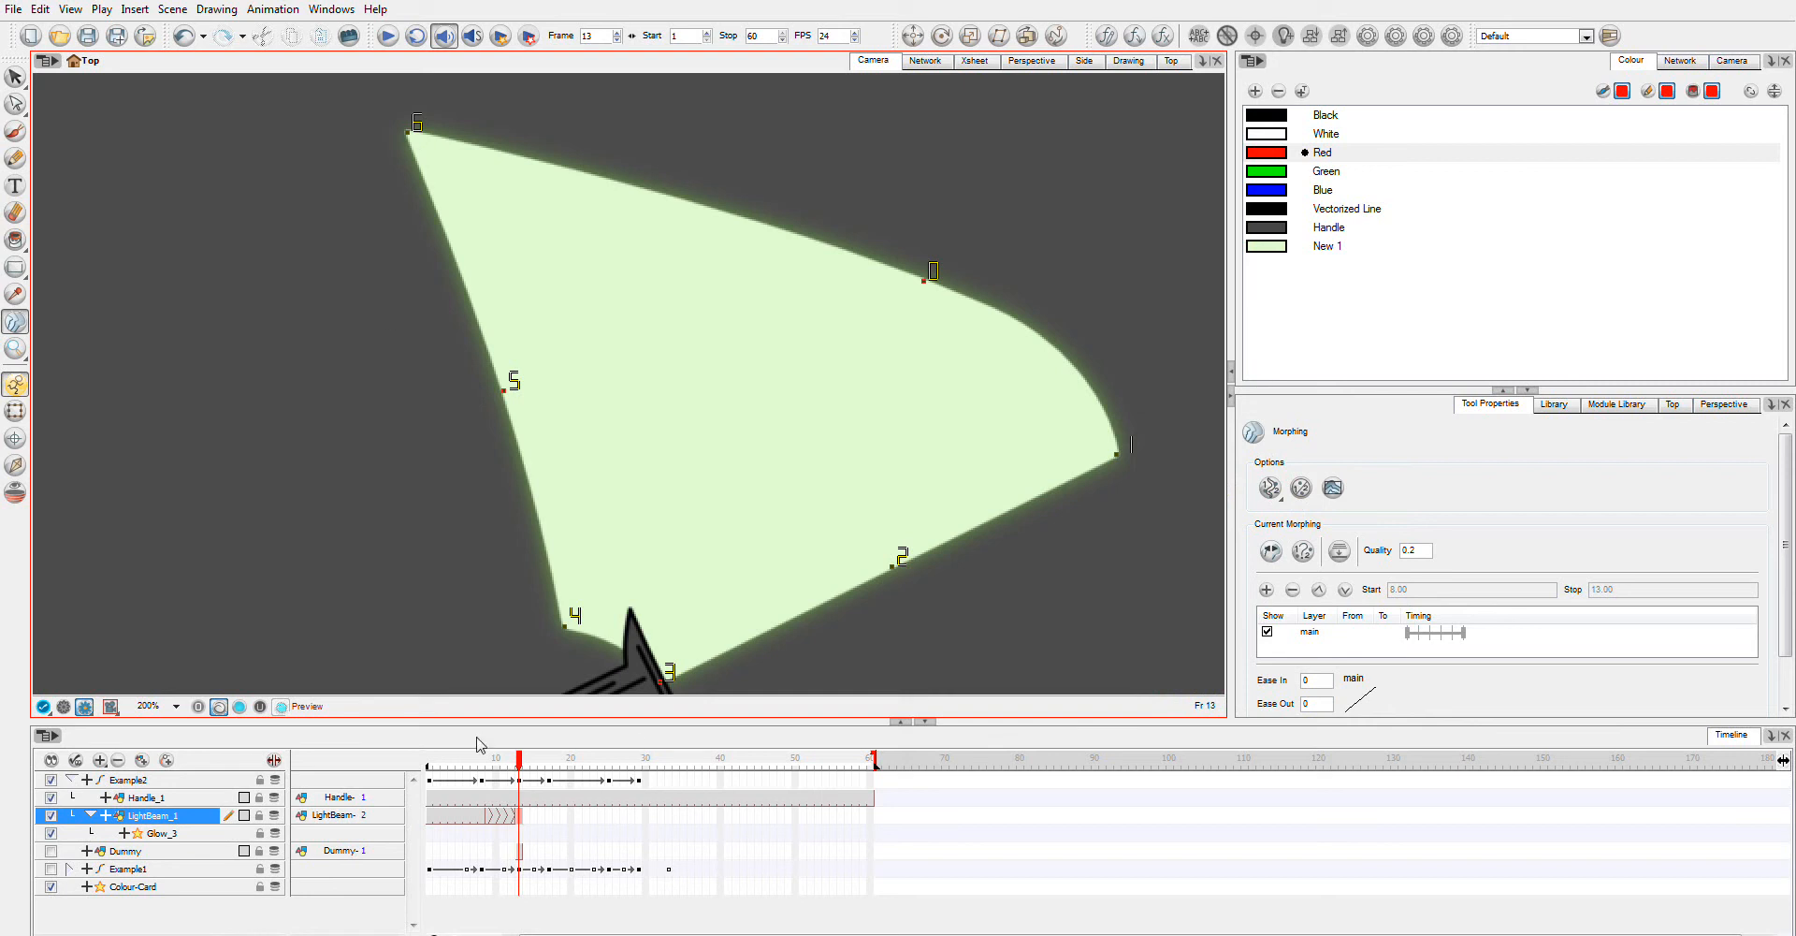
Step: Scrub through the first morph's frames up to the fan key drawing and past its end
left_click(64, 706)
left_click(515, 762)
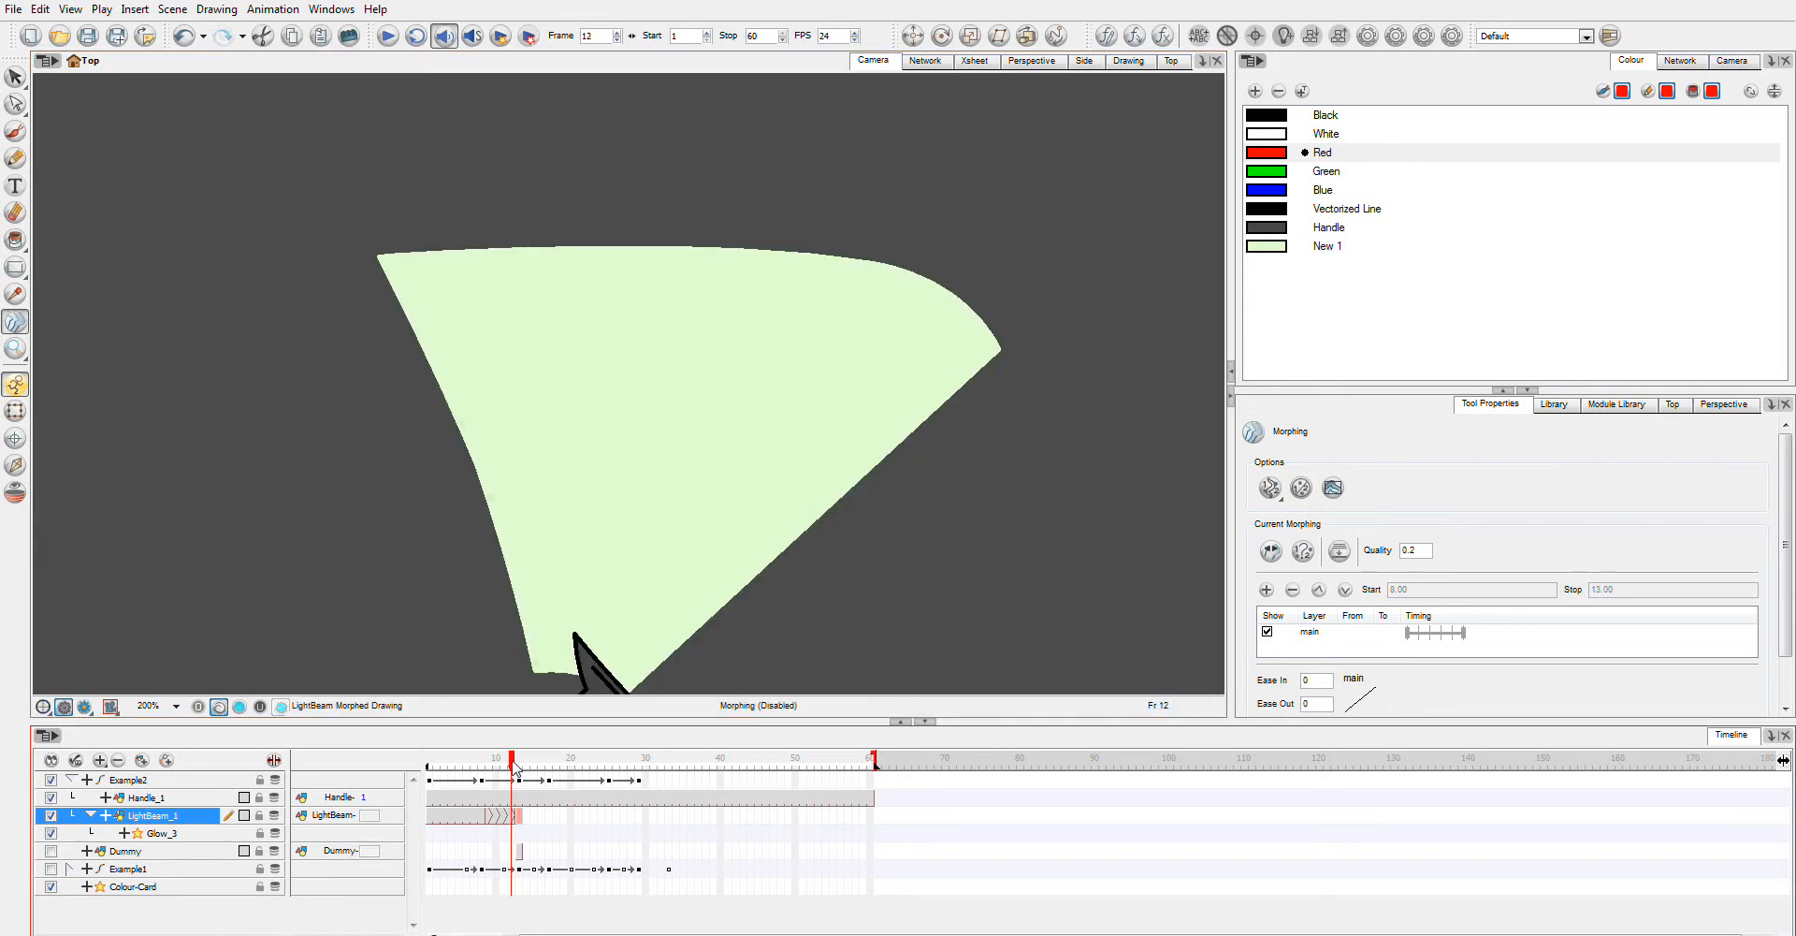
left_click_drag(515, 762, 505, 765)
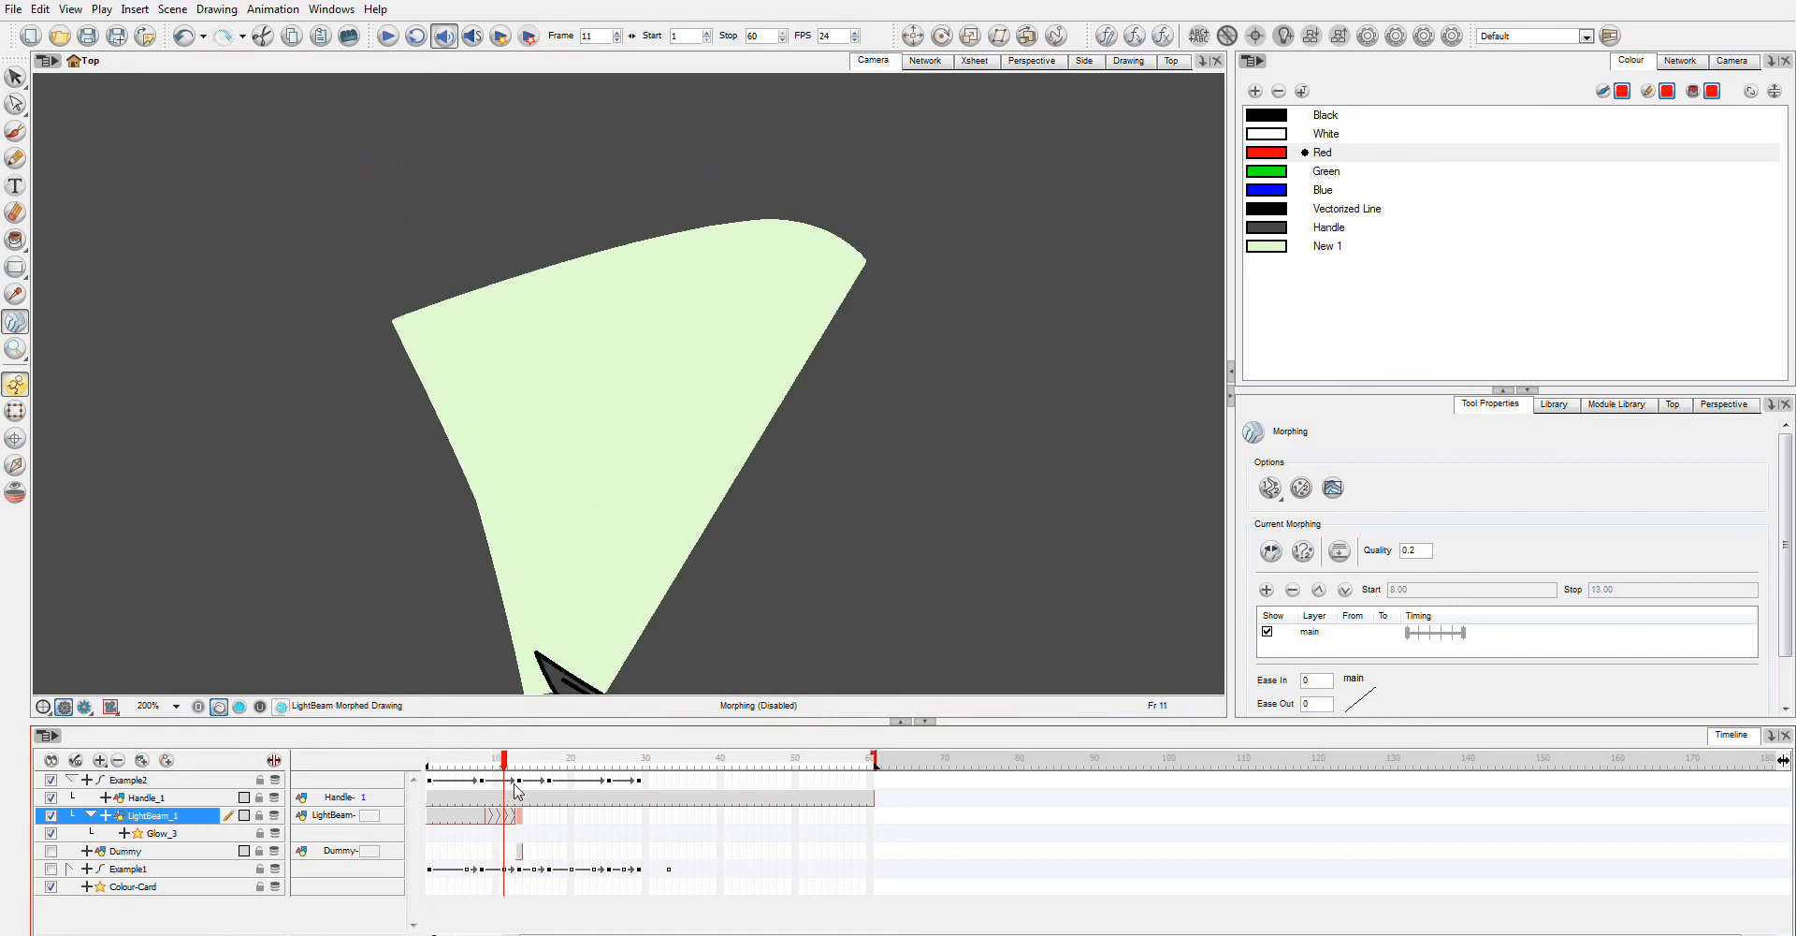
left_click_drag(501, 762, 522, 763)
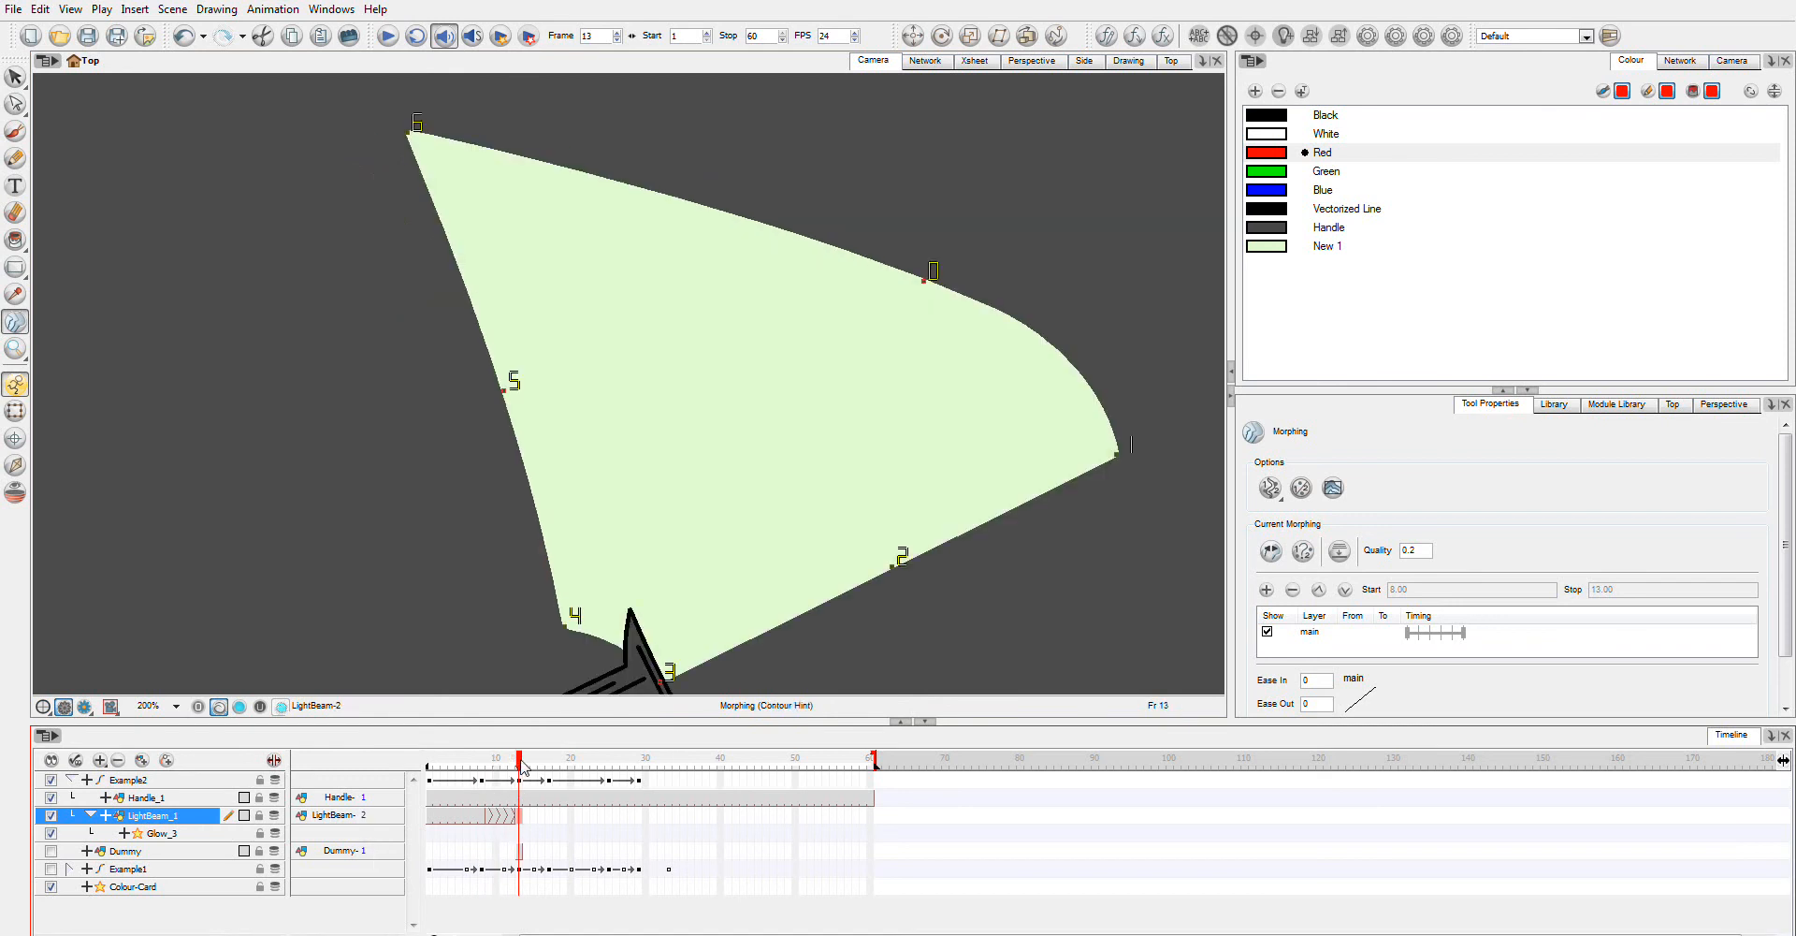
left_click_drag(522, 762, 535, 763)
Step: Expose LightBeam drawing 1 (the straight beam) in the empty cell at frame 16 via Drawing Substitution
left_click(542, 818)
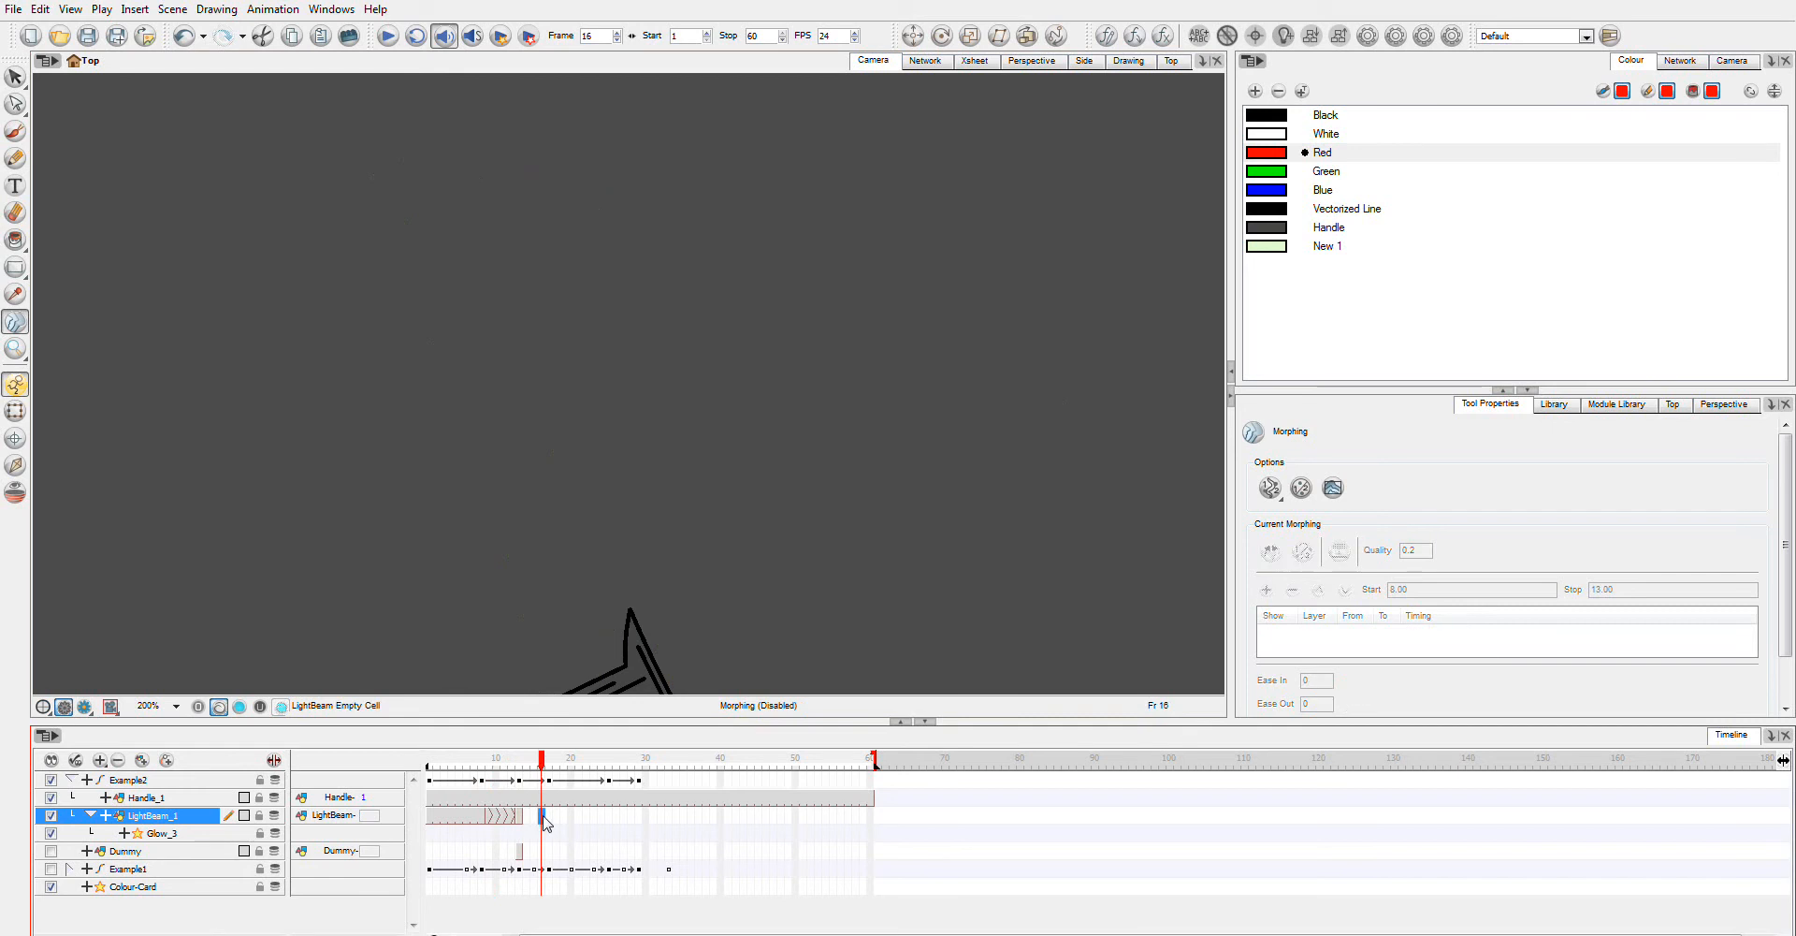
left_click(537, 817)
left_click(544, 818)
left_click(545, 818)
left_click(536, 818)
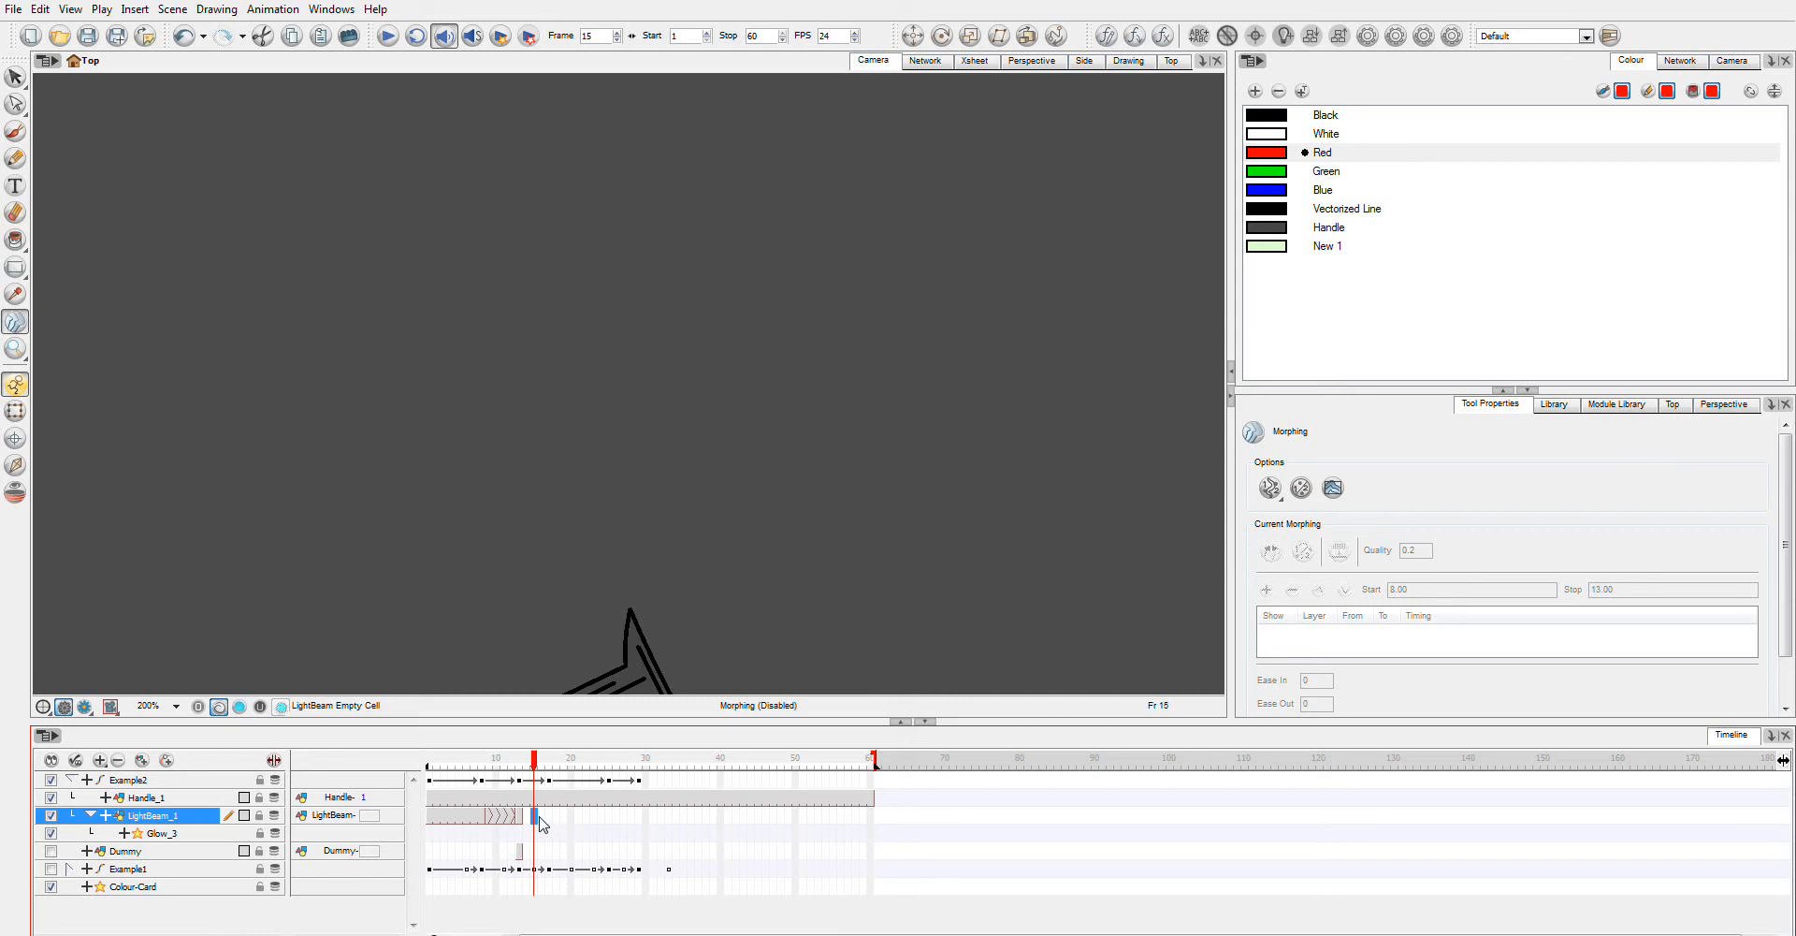
left_click(543, 817)
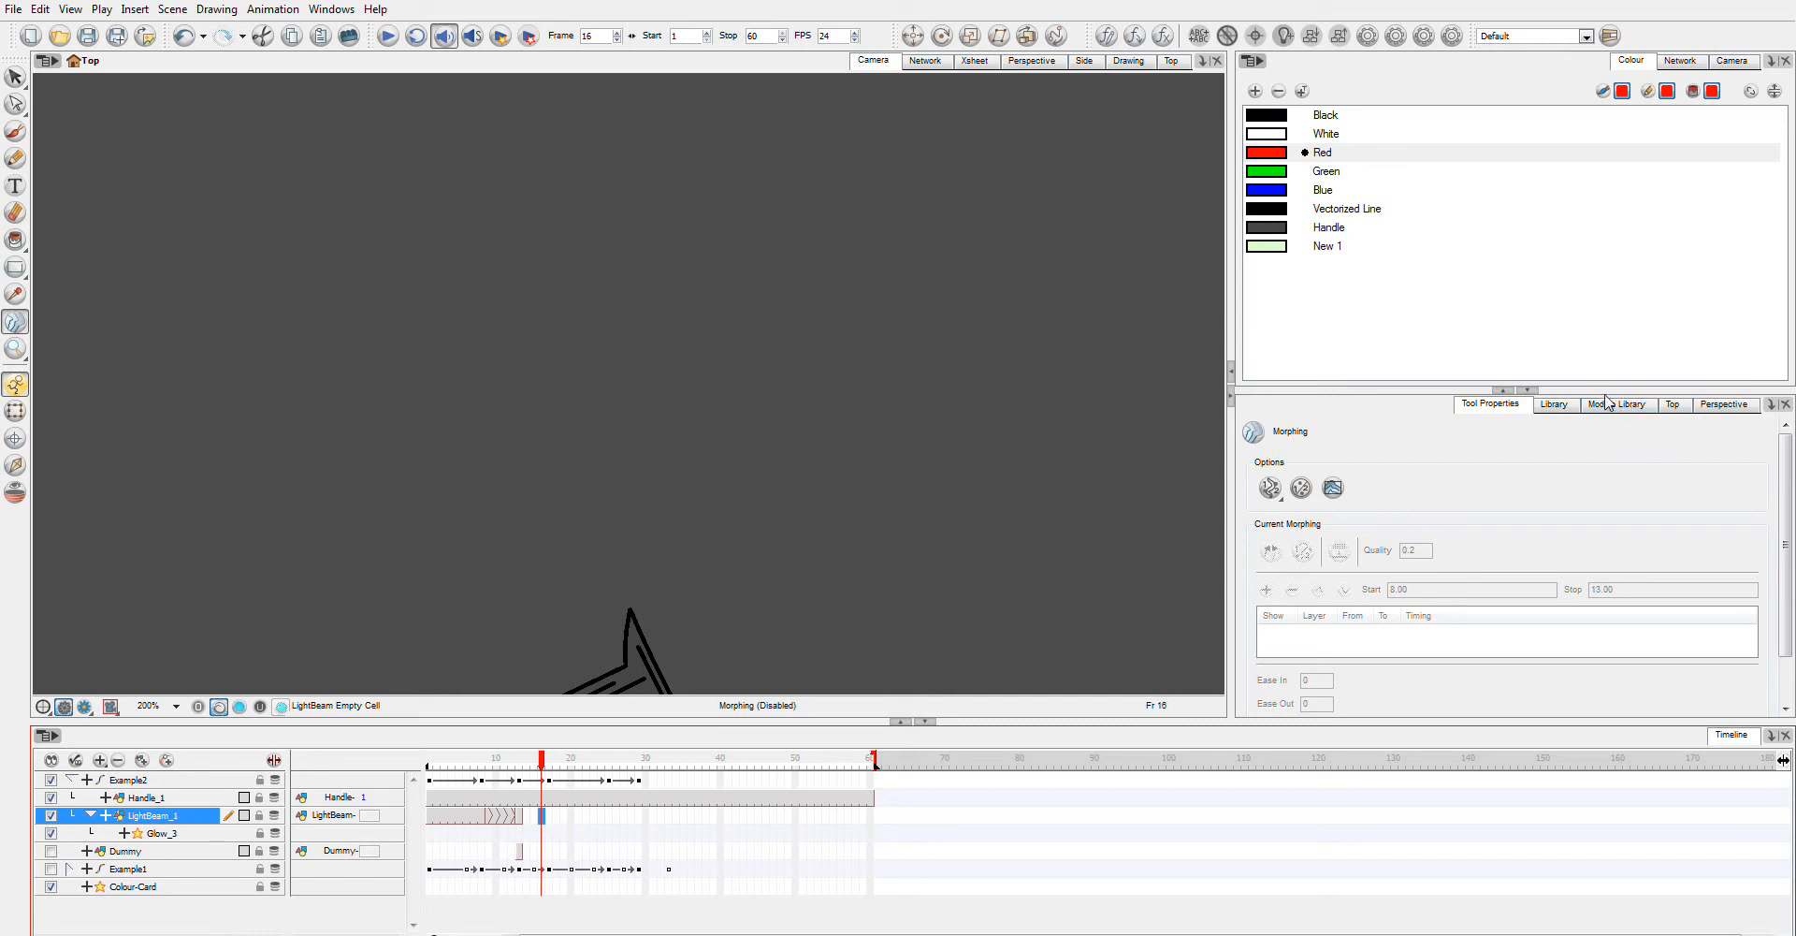
left_click(1552, 404)
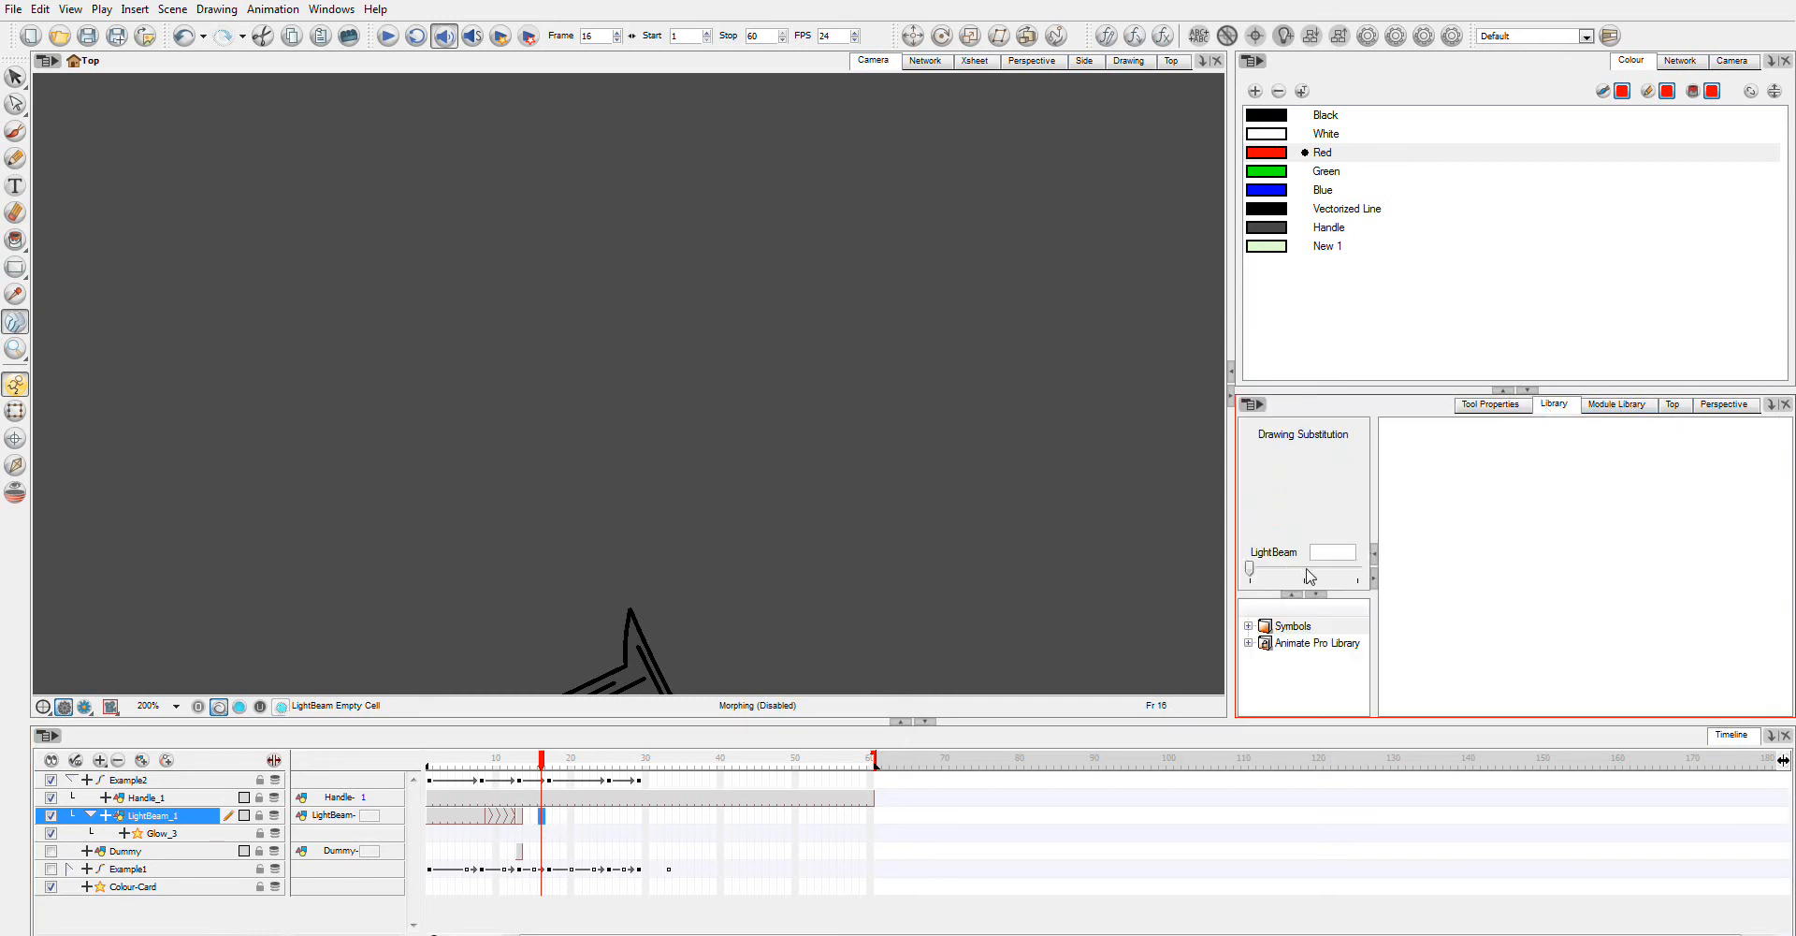
left_click_drag(1250, 569, 1308, 572)
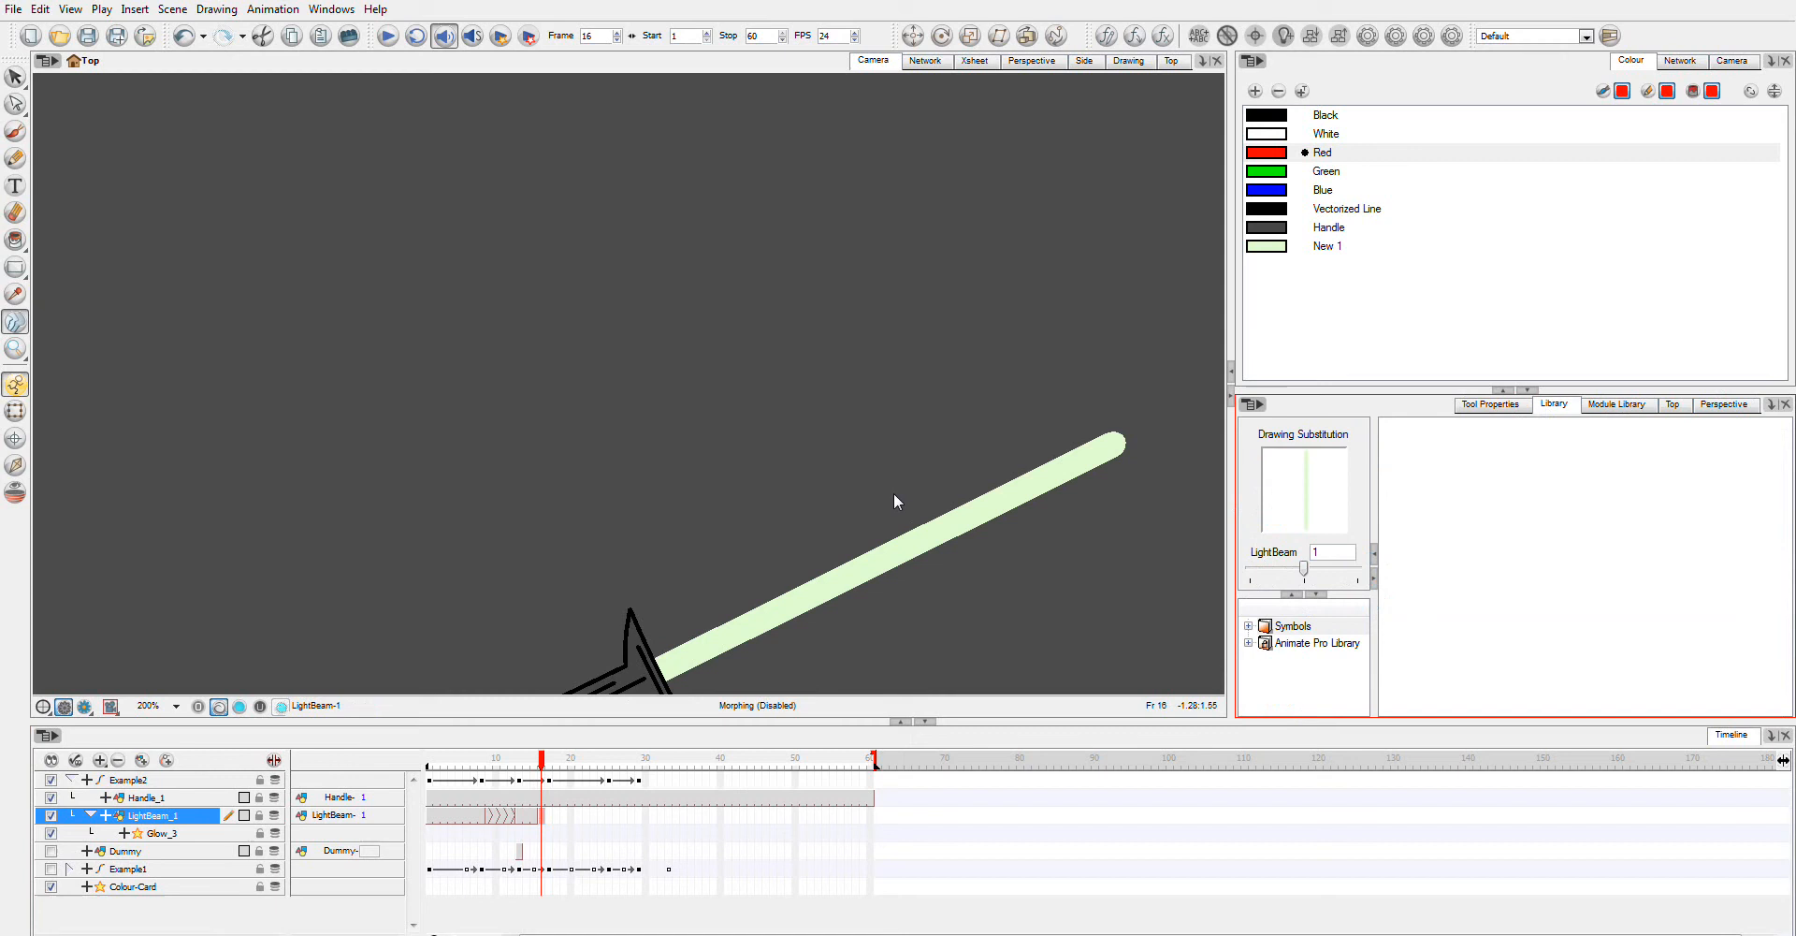
Step: Create a morph from the fan drawing at frame 15 to the straight beam and preview it
left_click(535, 821)
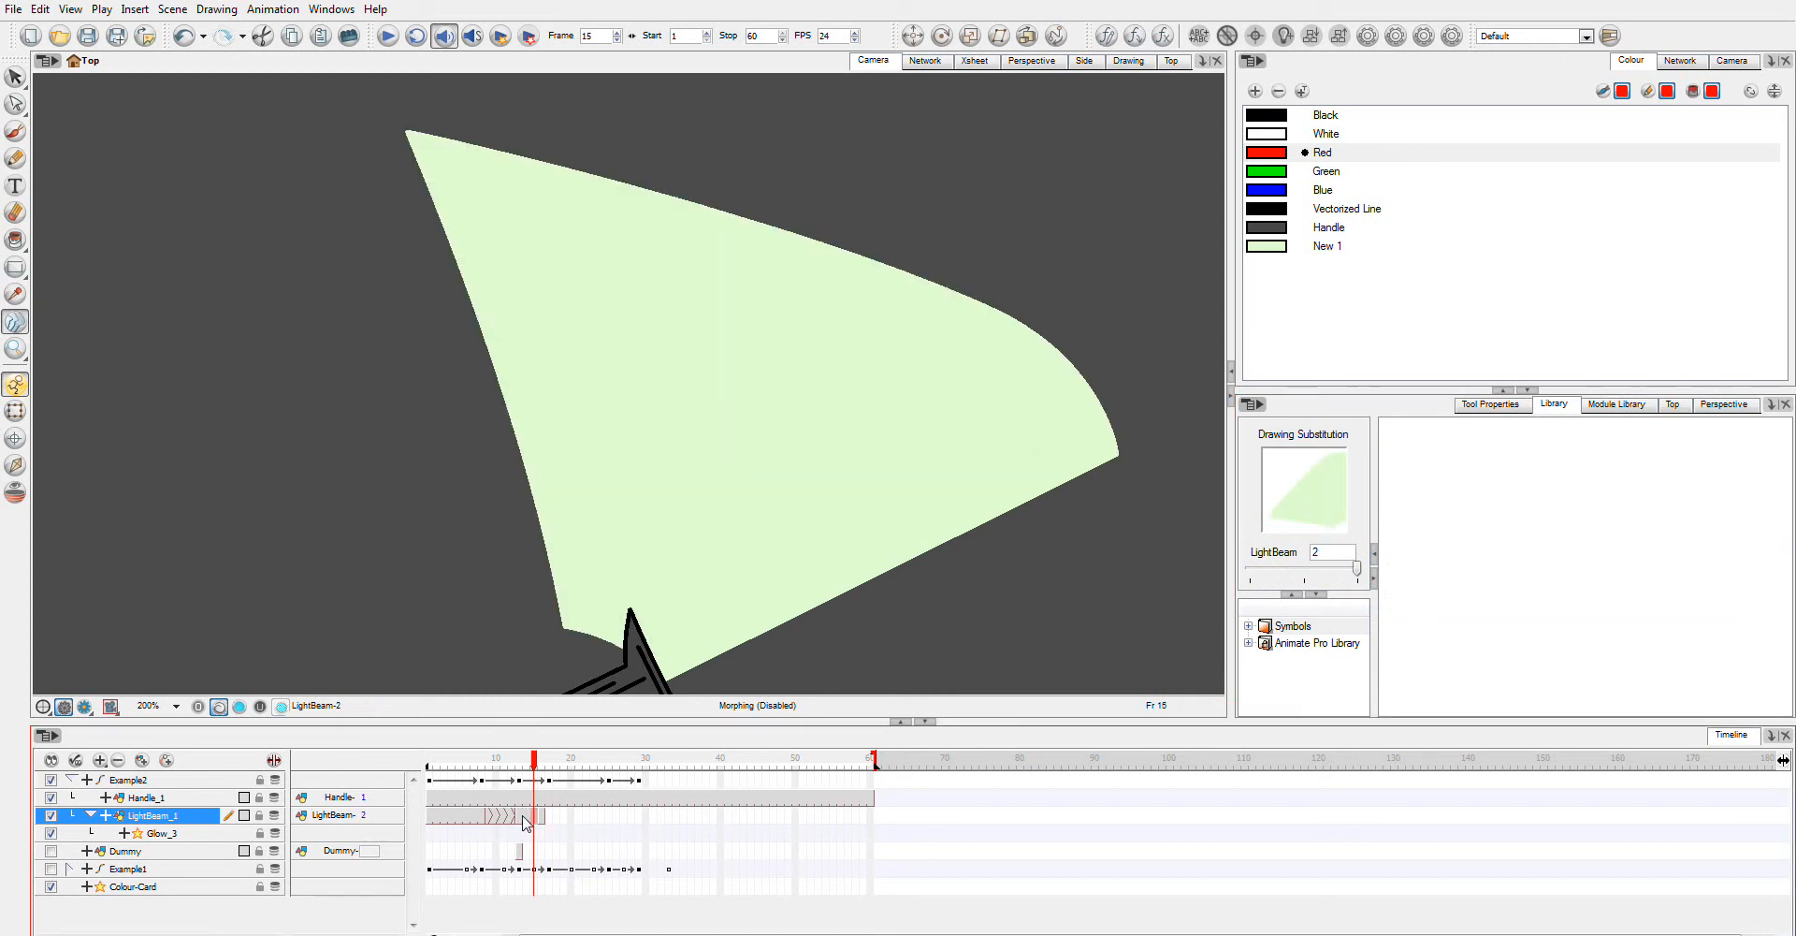
left_click(526, 821)
key("Delete")
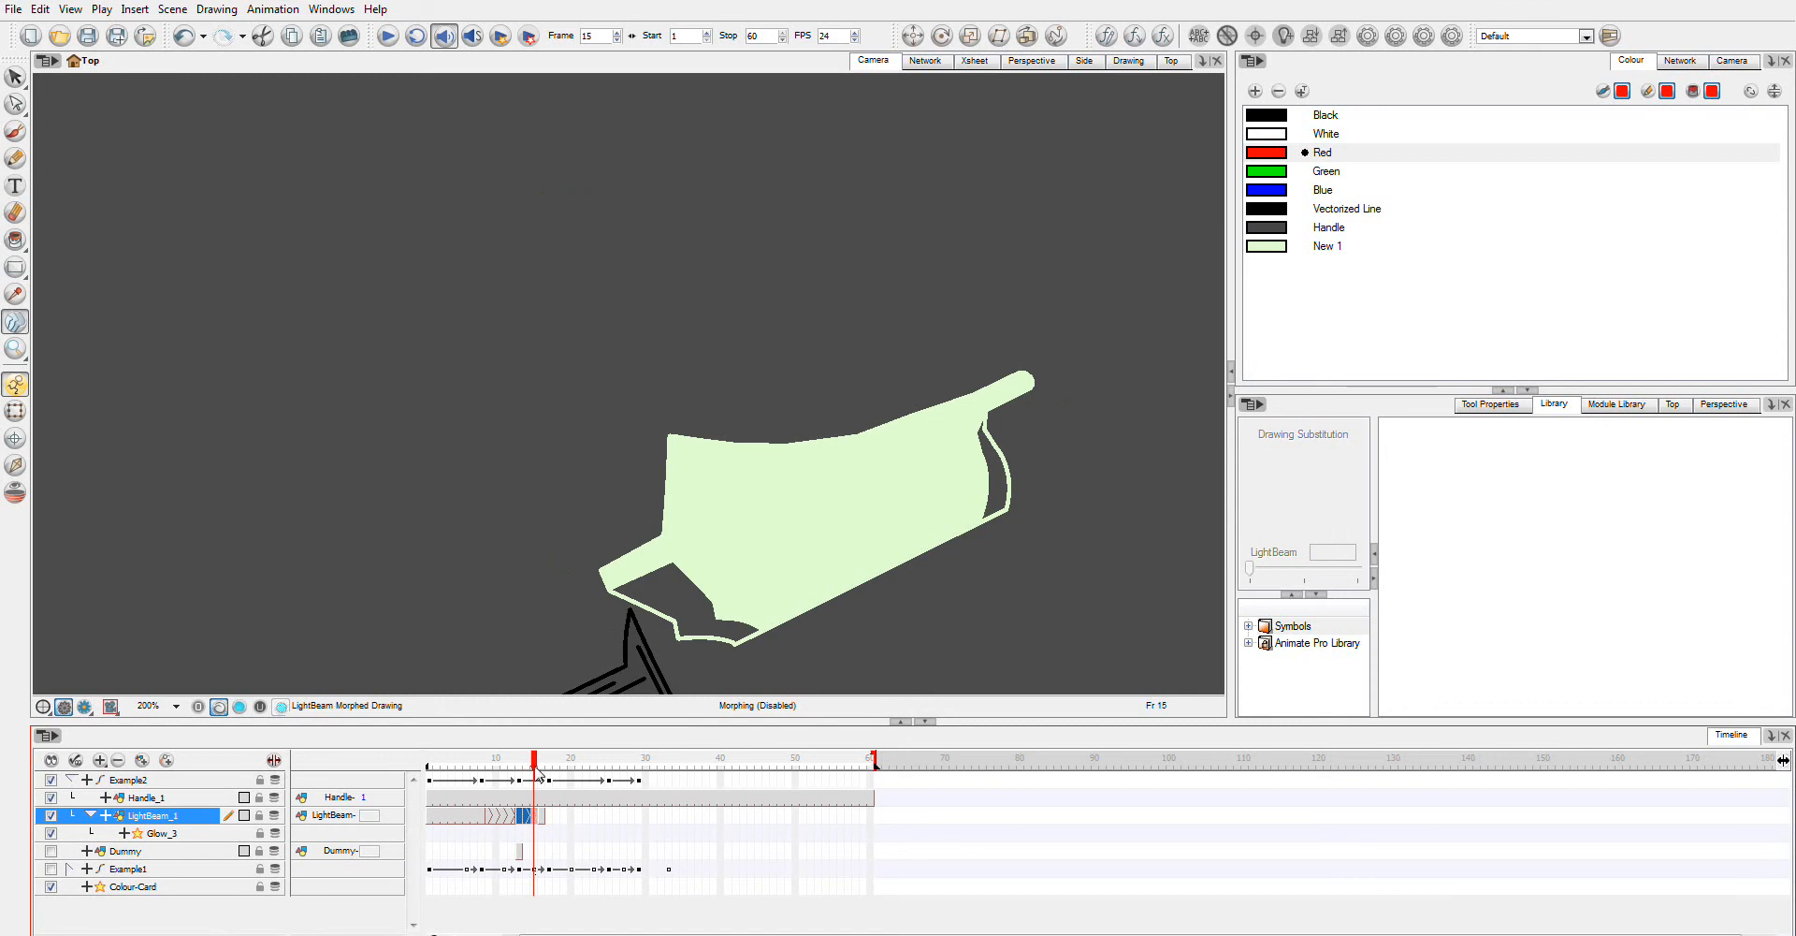
left_click_drag(535, 762, 521, 762)
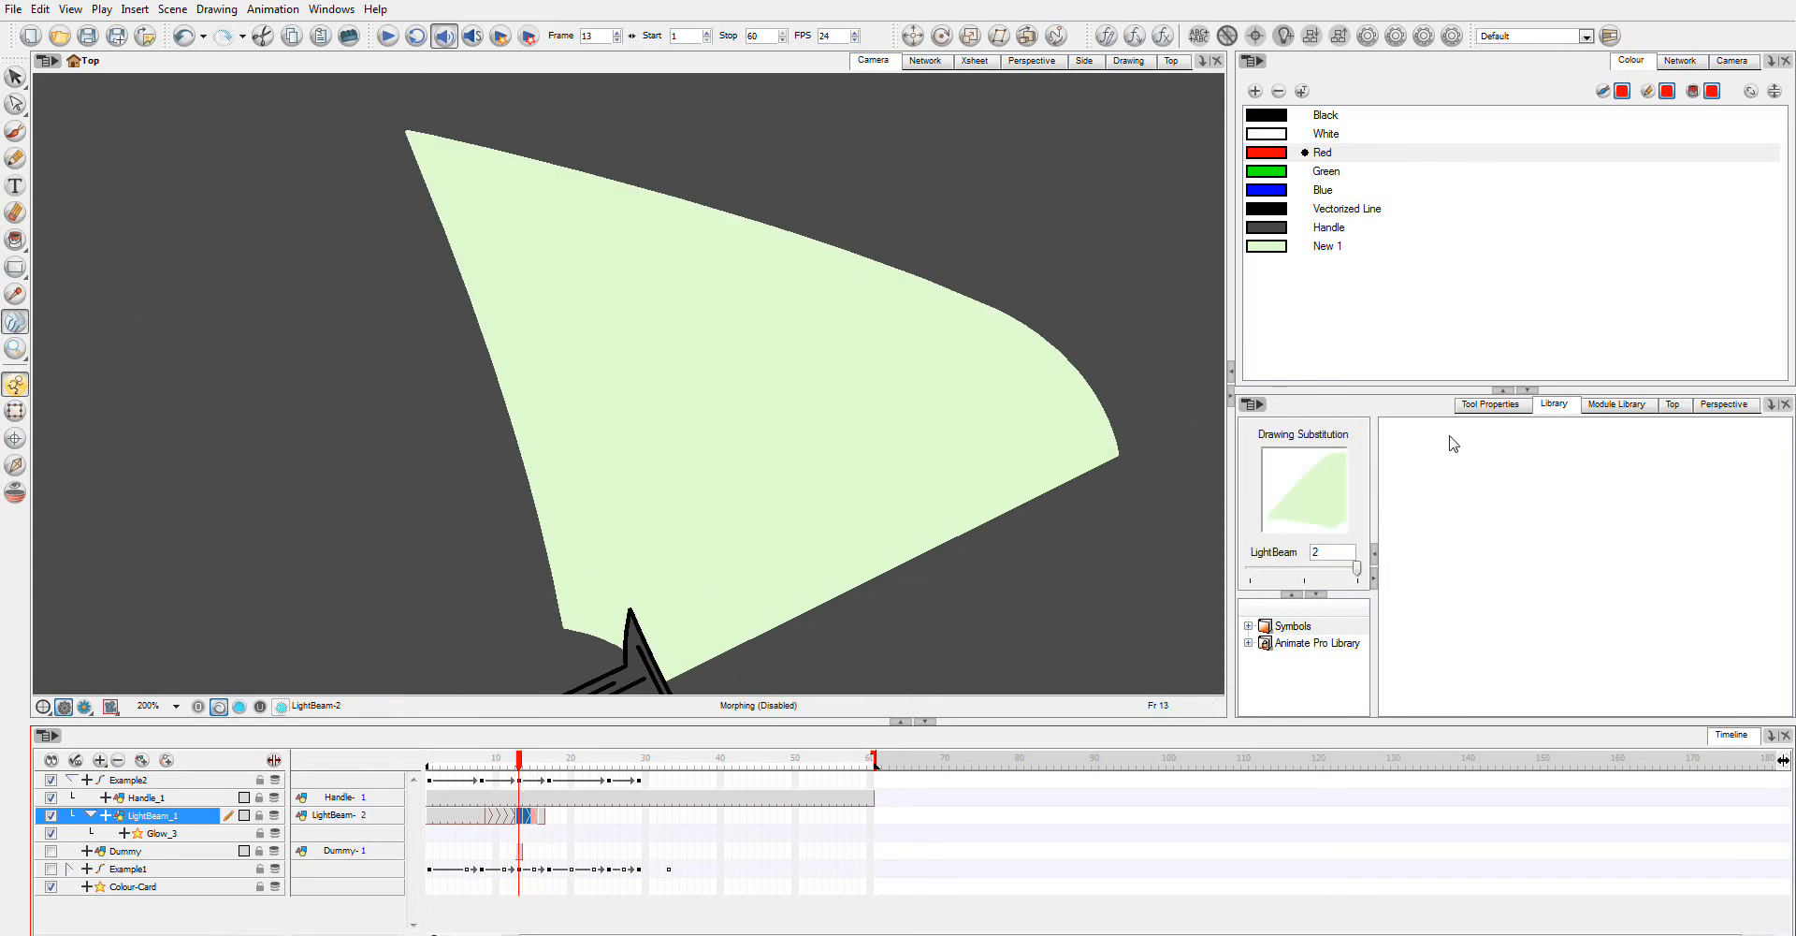
Step: Set the Morphing tool to Contour Hint mode with the fan drawing of the new morph selected
left_click(1489, 404)
left_click(1270, 488)
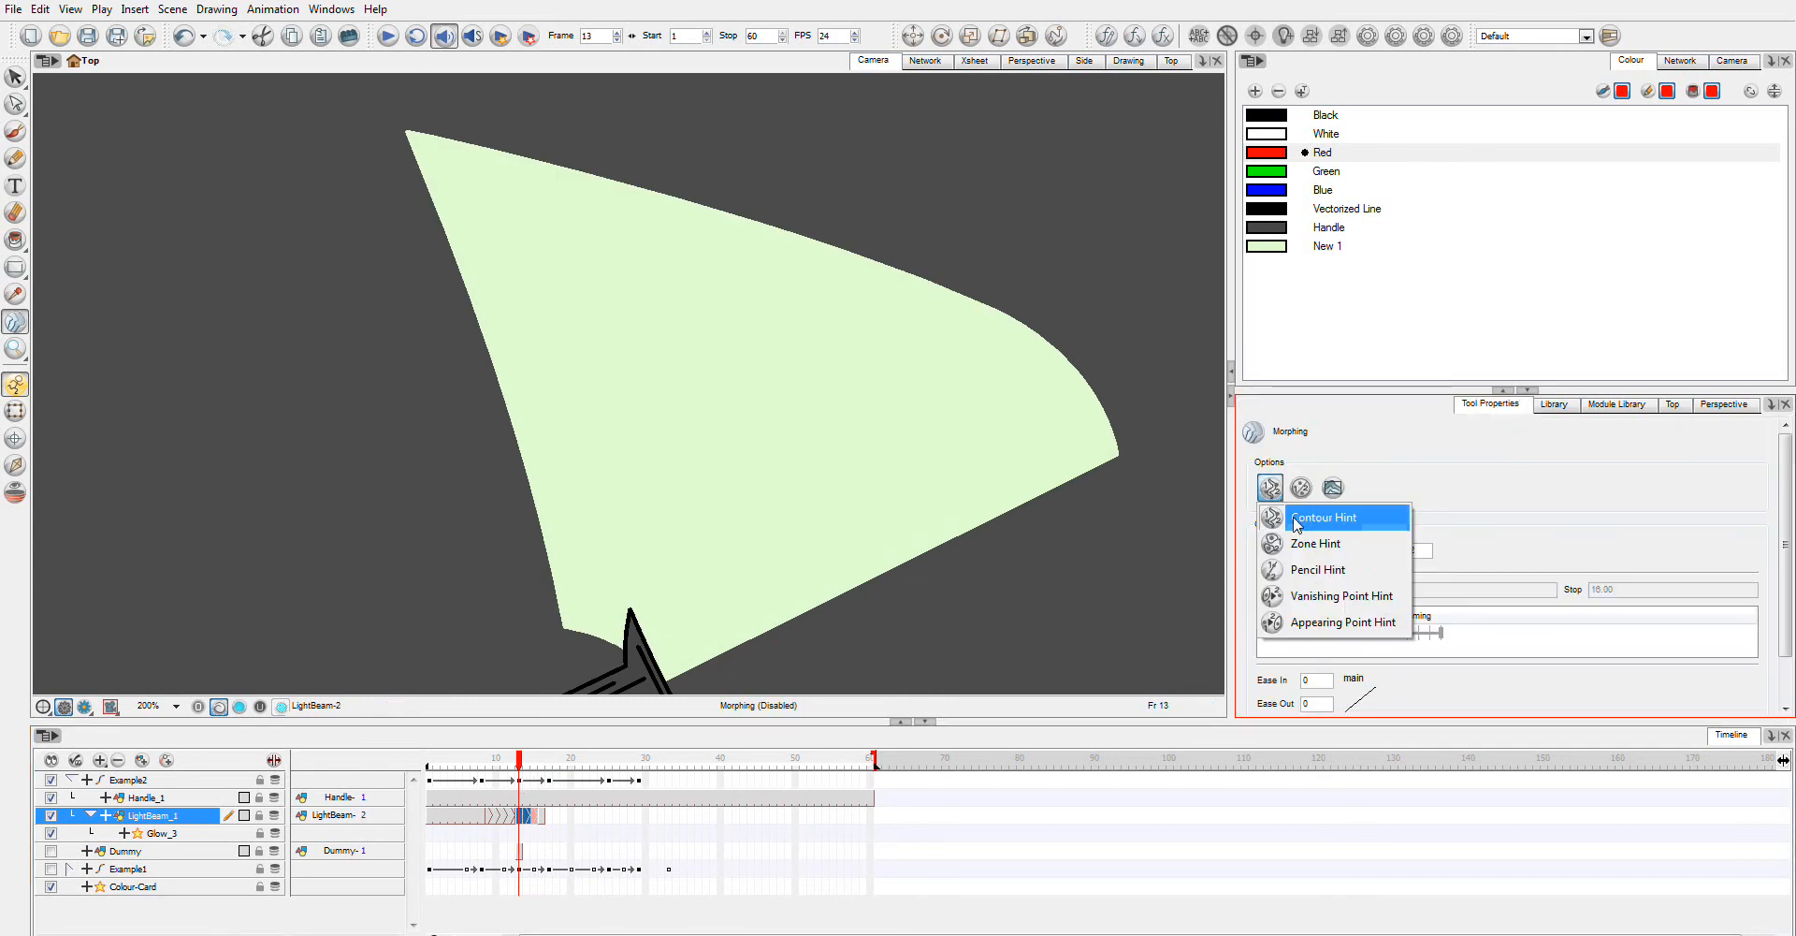
left_click(1319, 518)
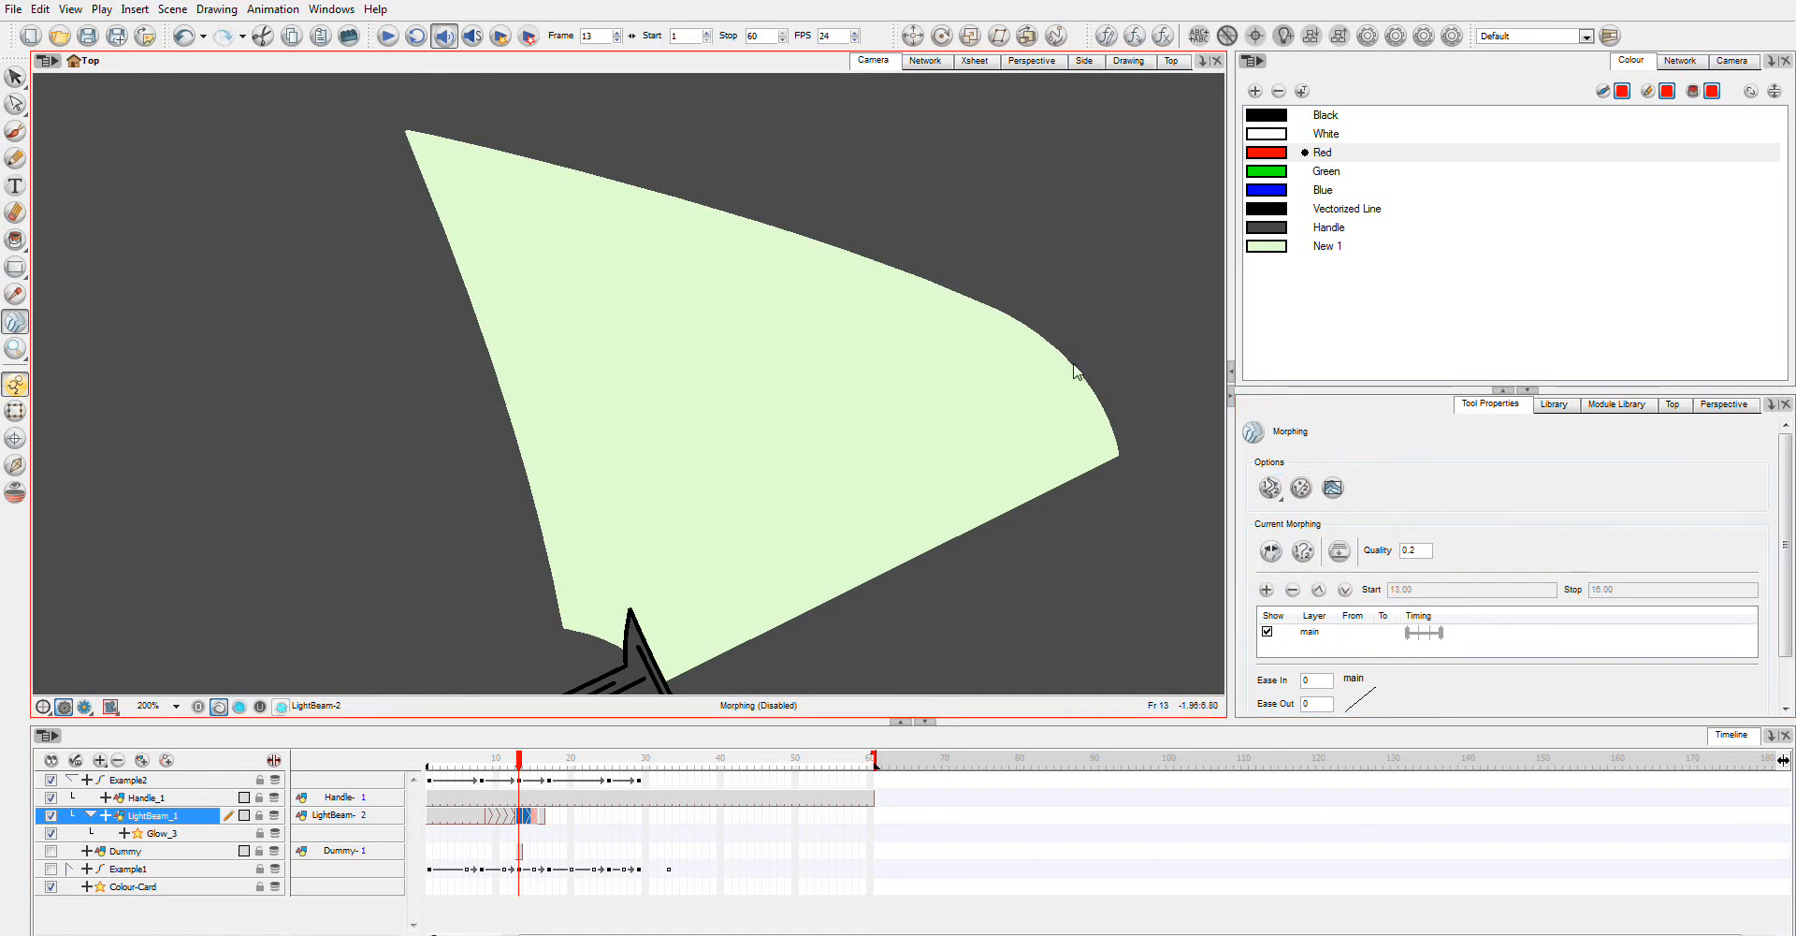
left_click(525, 819)
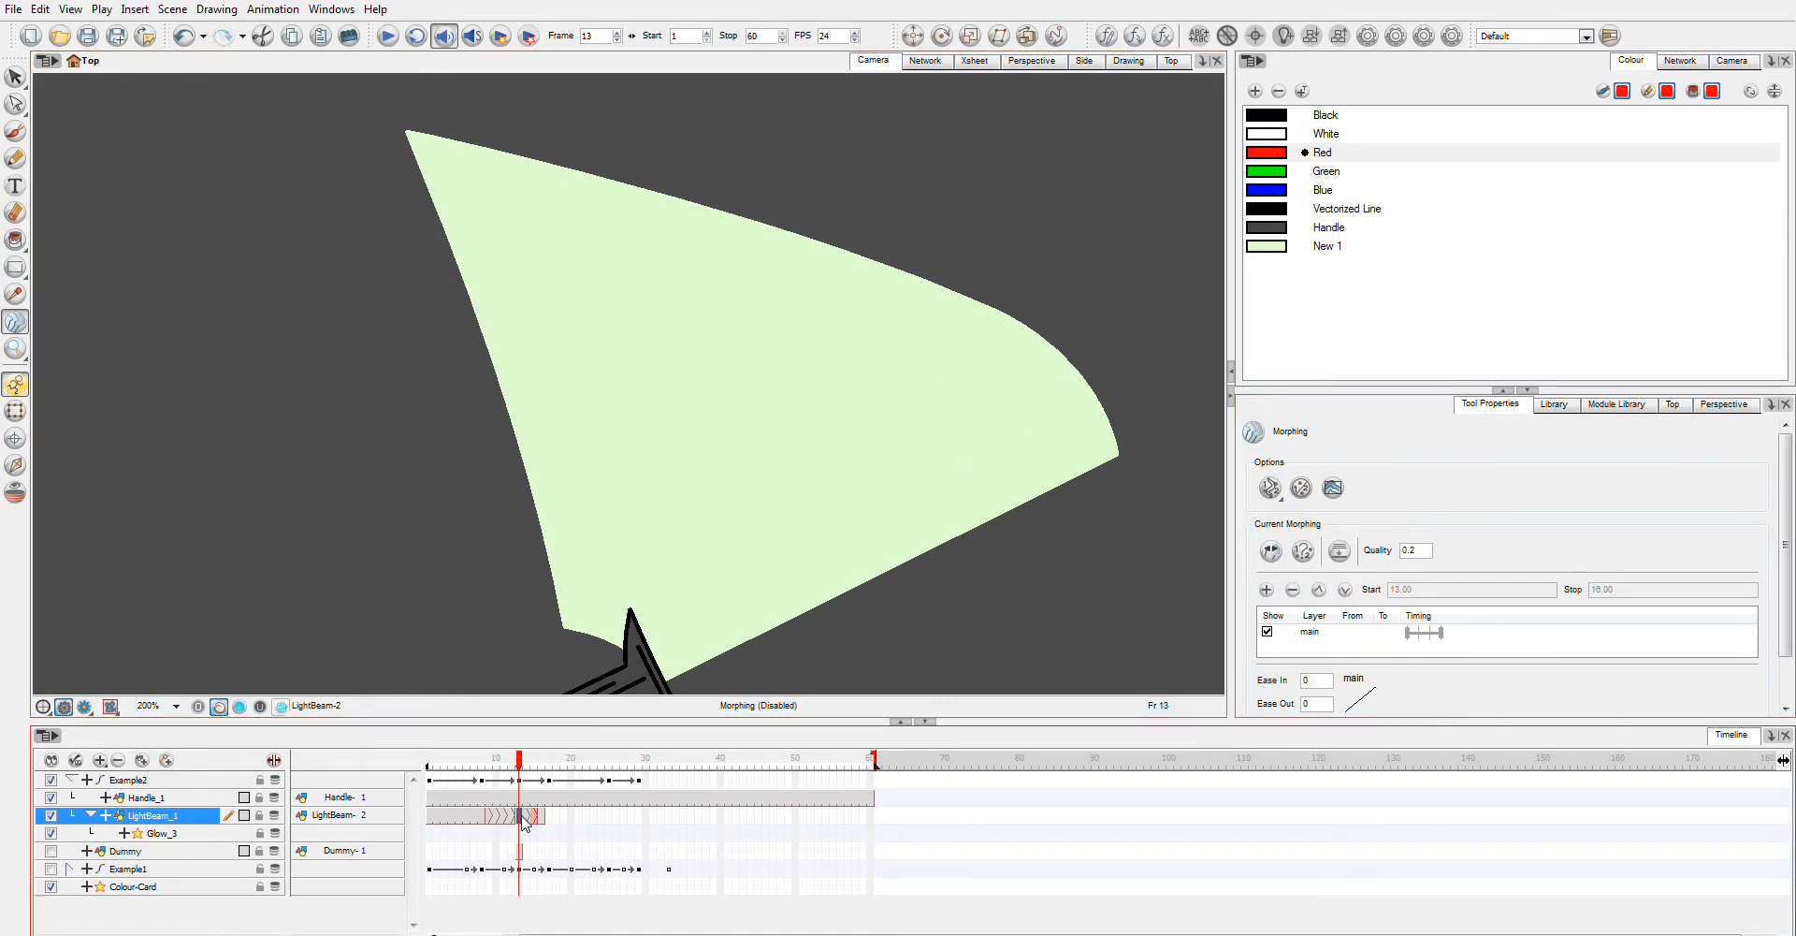
left_click(559, 821)
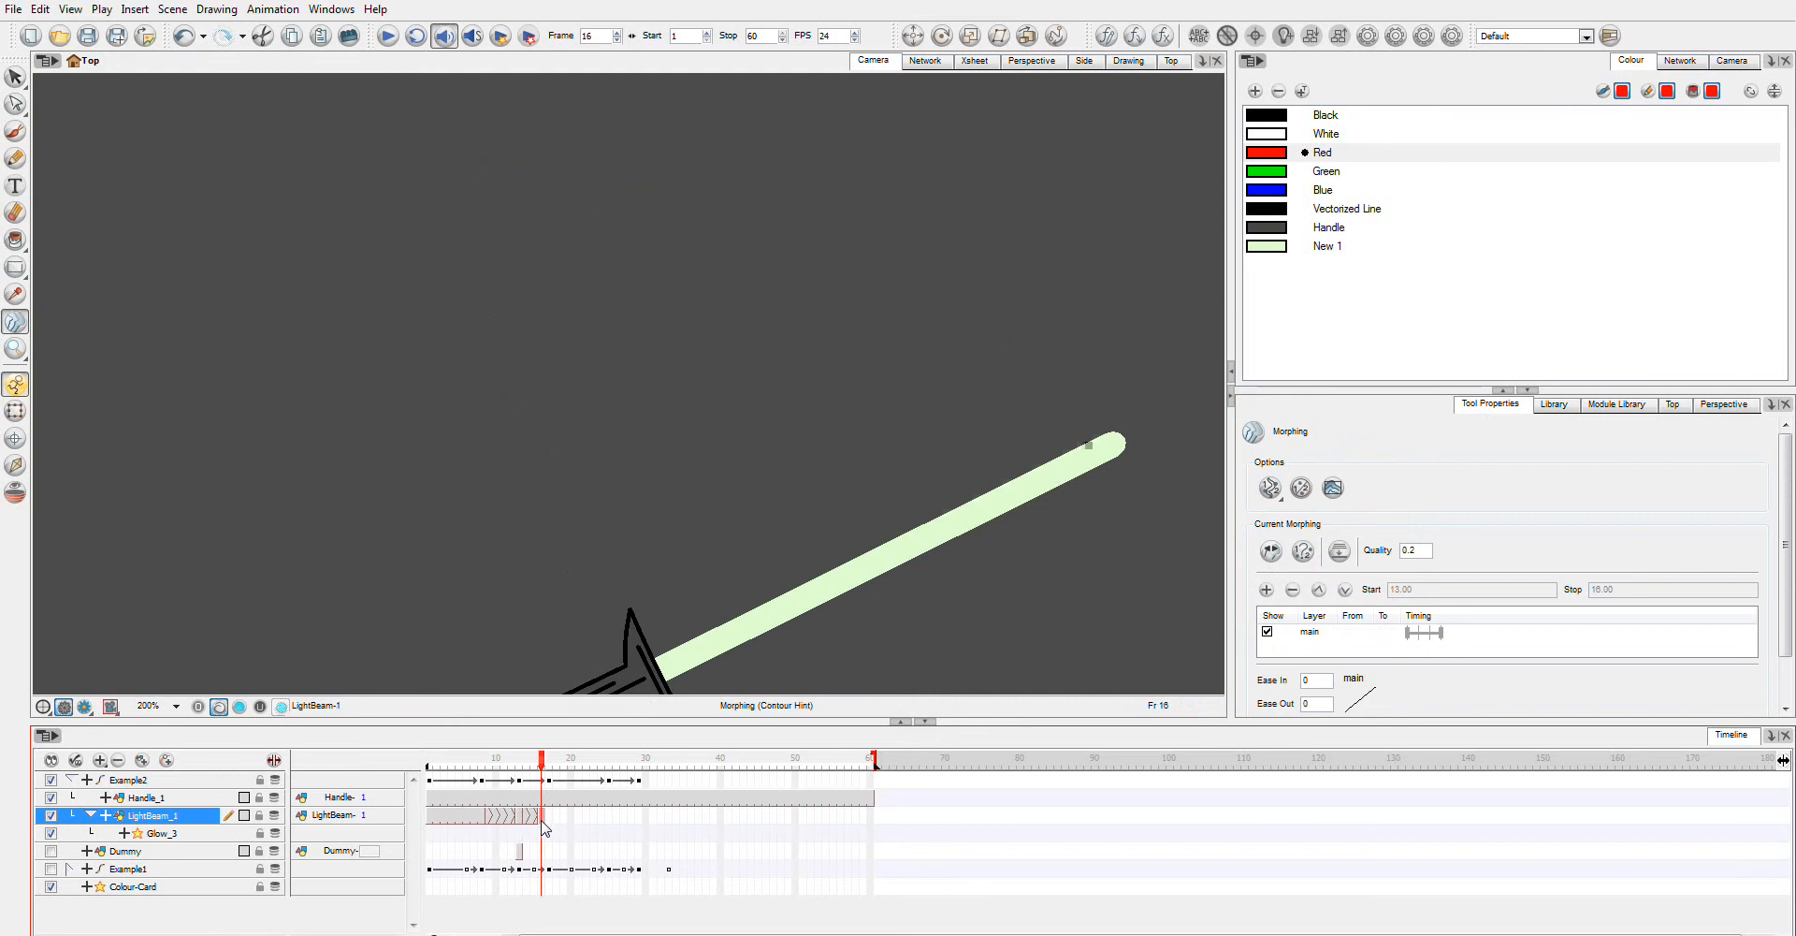
left_click(525, 821)
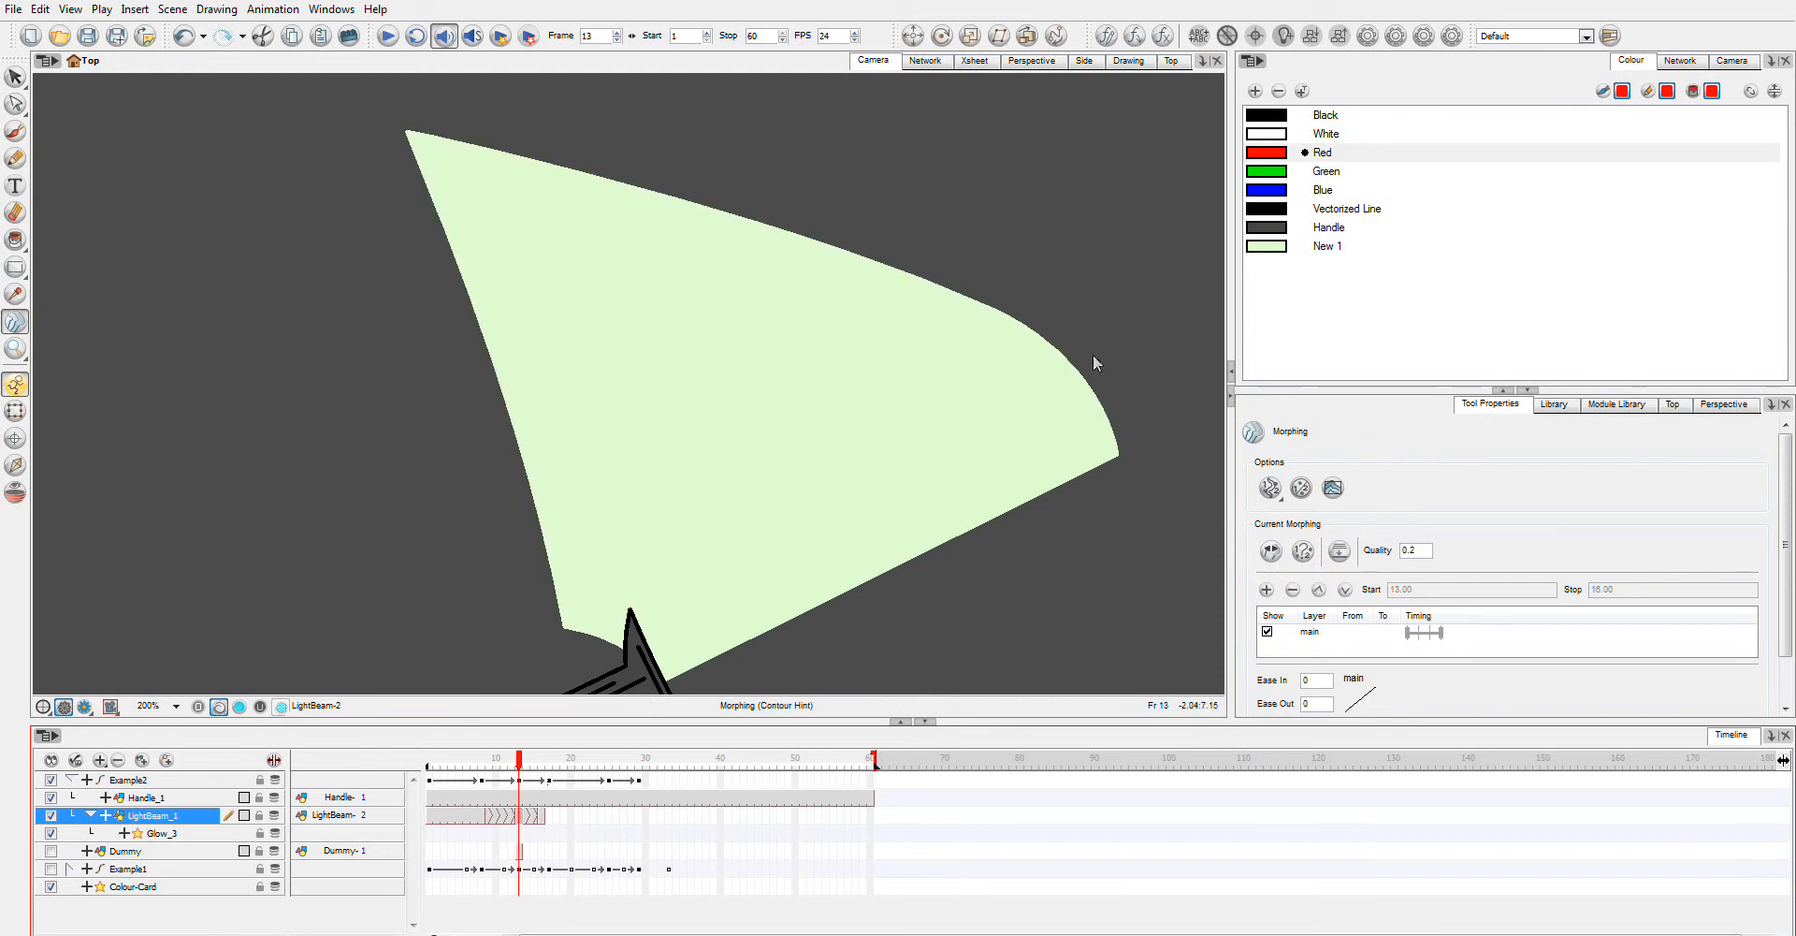
left_click(1271, 487)
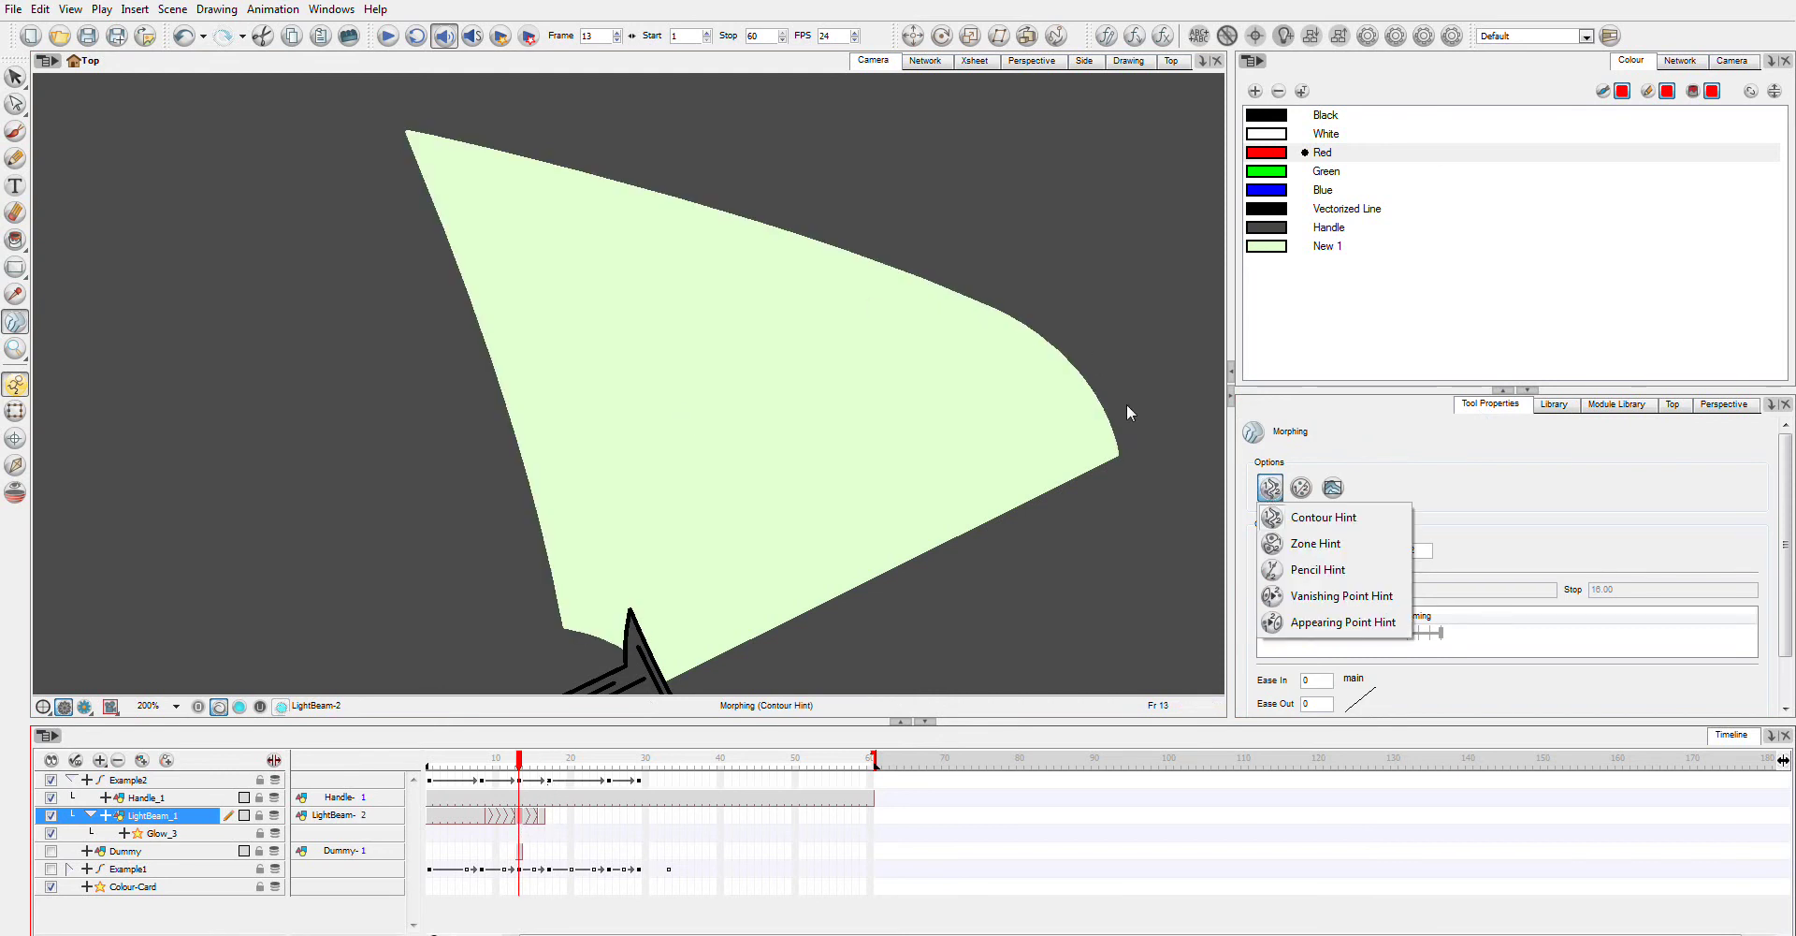
left_click(1323, 517)
Step: Add contour hints along the fan outline: upper curve, right tip, lower-left corner, left edge, top-left tip
left_click(969, 304)
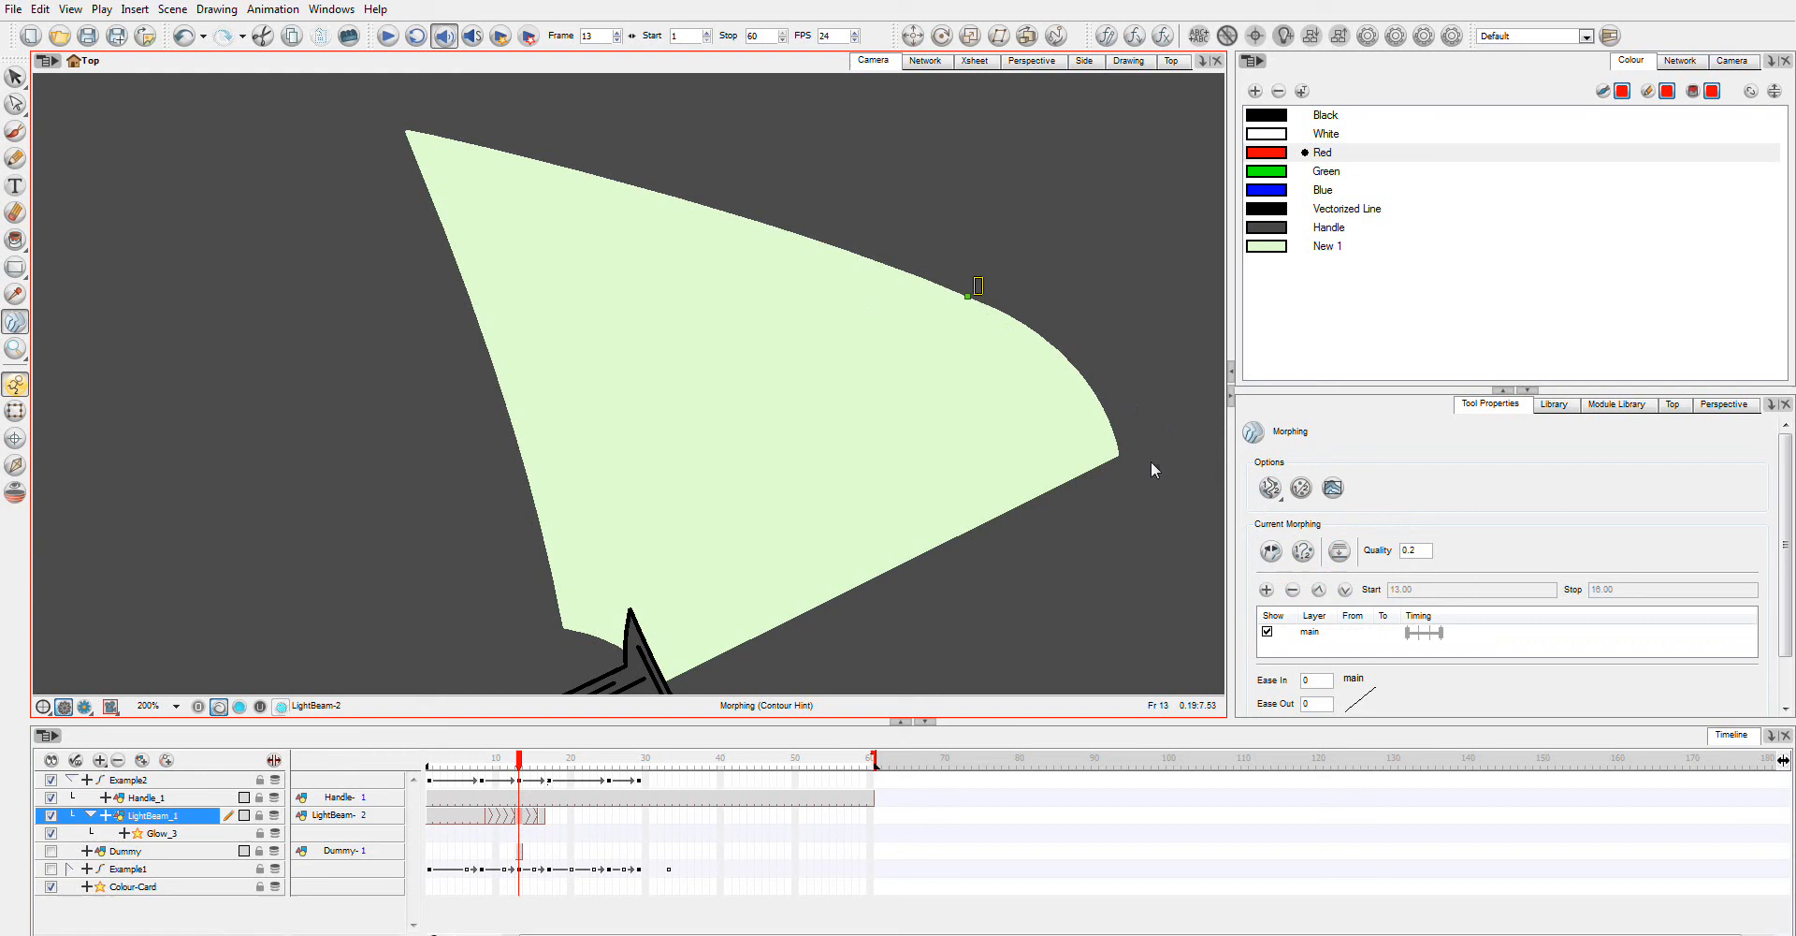
left_click(1119, 456)
left_click(562, 658)
left_click(477, 409)
left_click(368, 124)
Step: Drag hints 2, 3, 5 and 6 precisely onto the fan's lower, bottom, left and top edges
left_click_drag(926, 583, 906, 548)
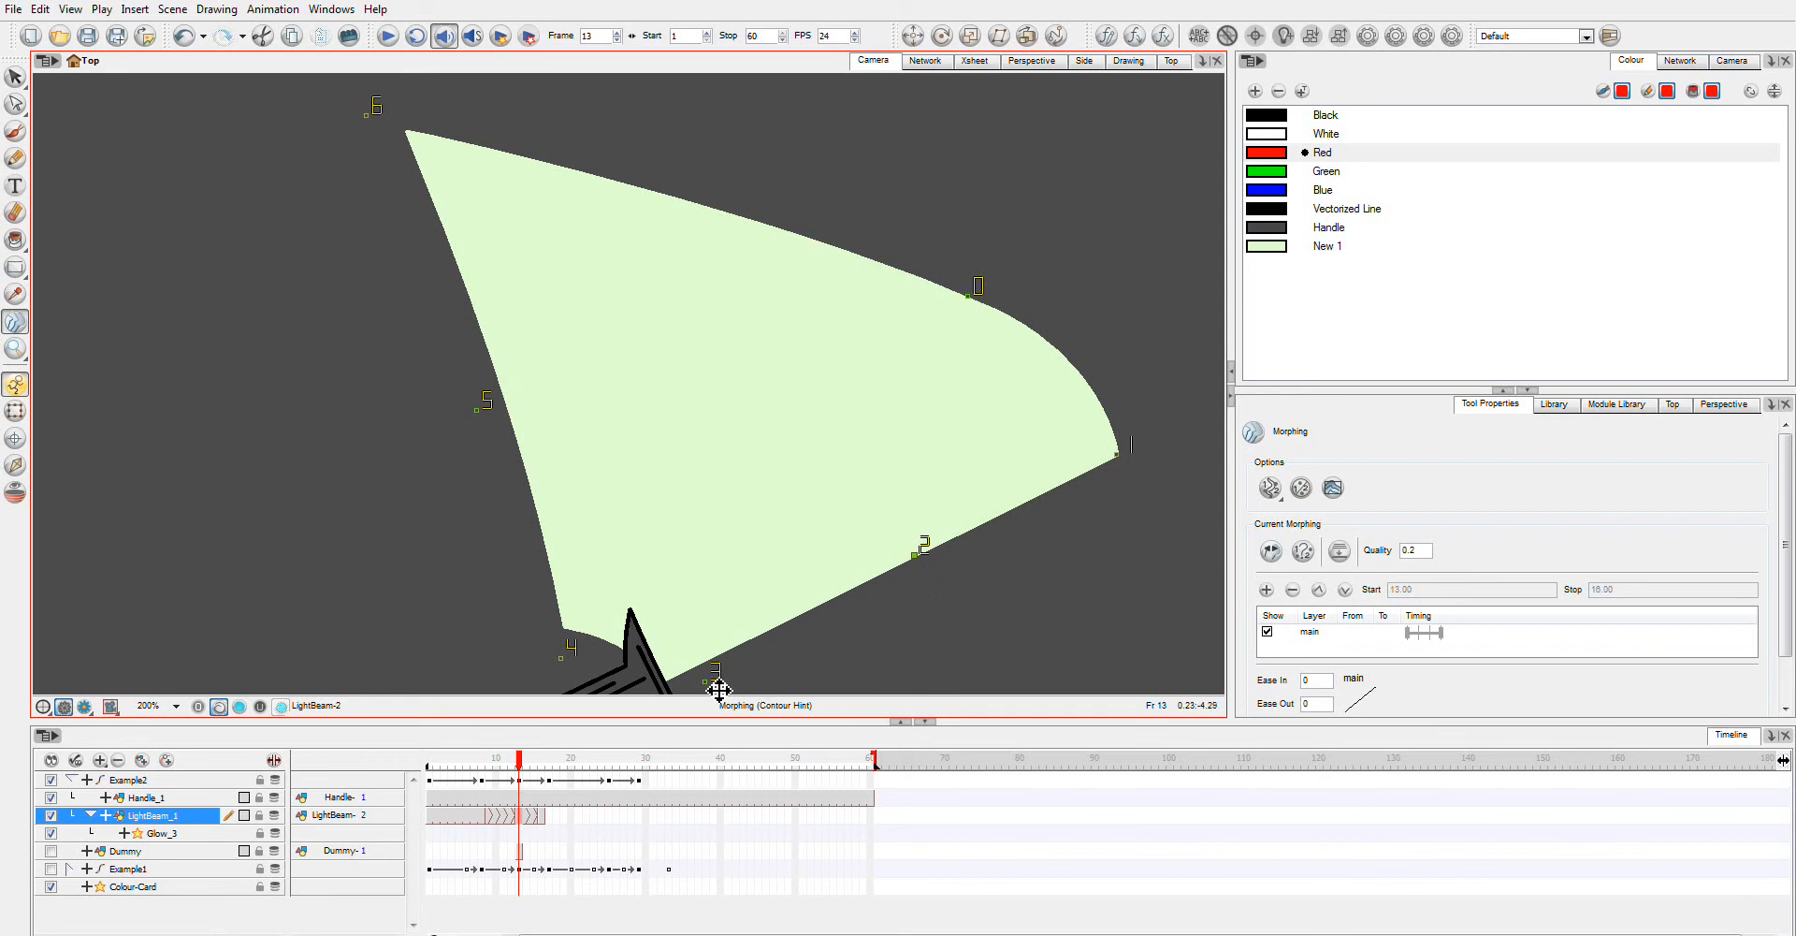
left_click_drag(719, 684, 568, 625)
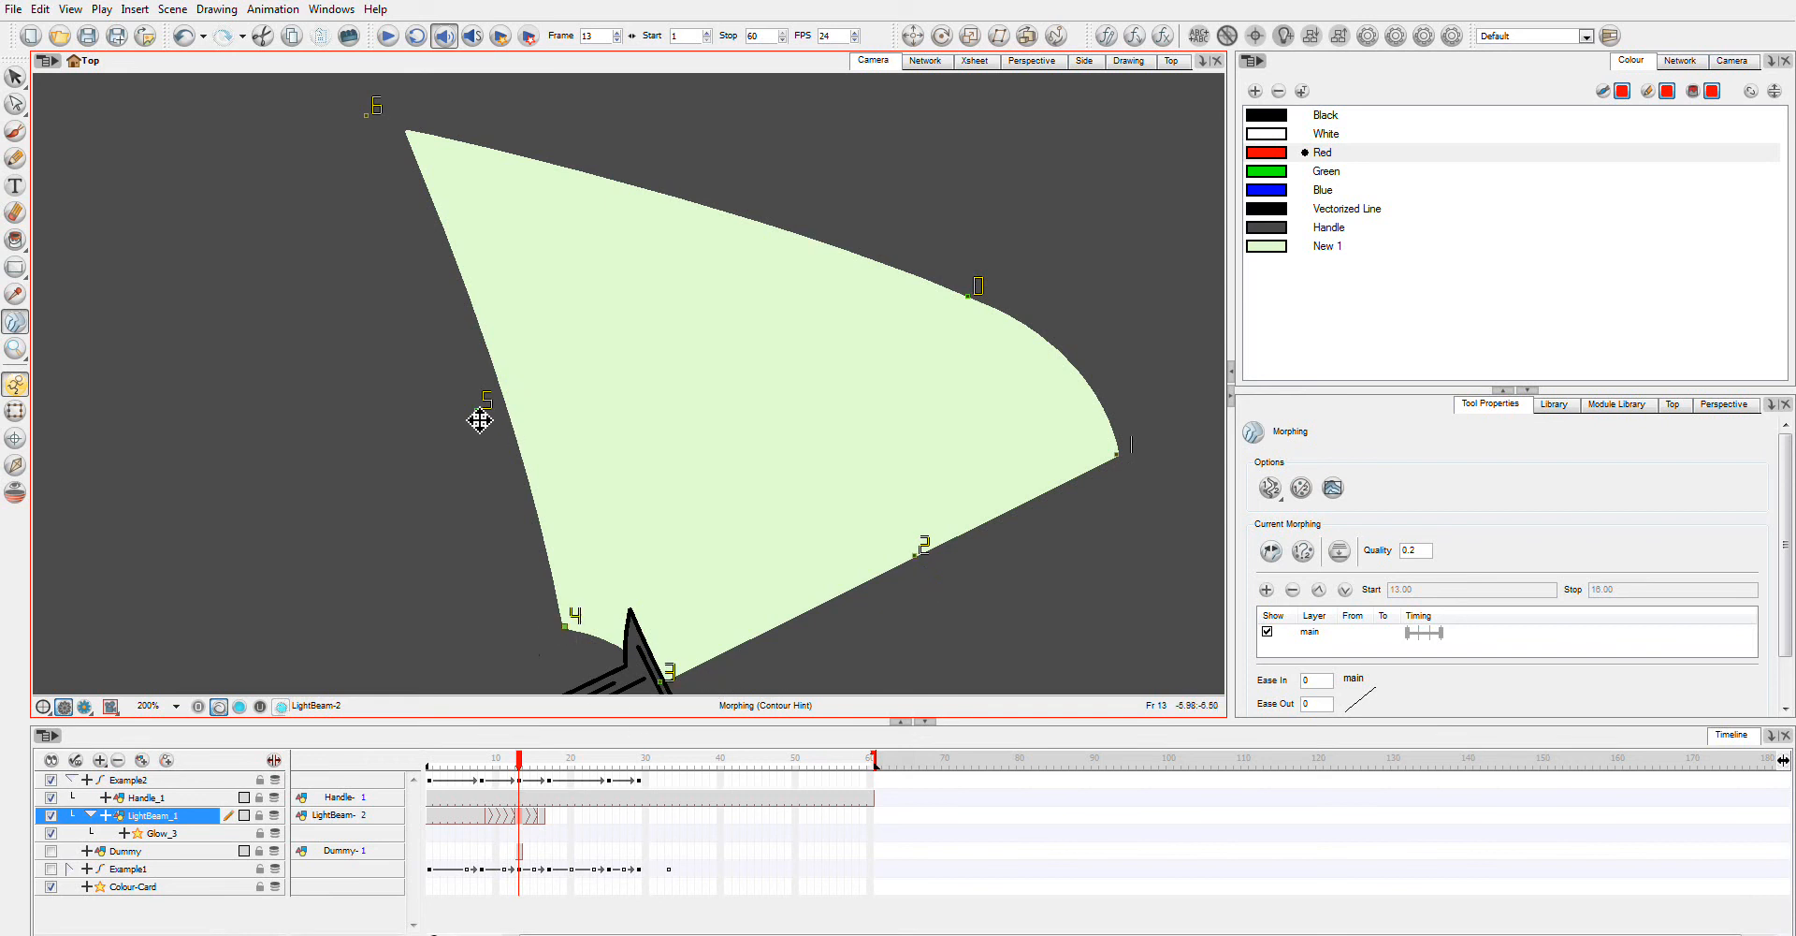
left_click_drag(481, 417, 511, 393)
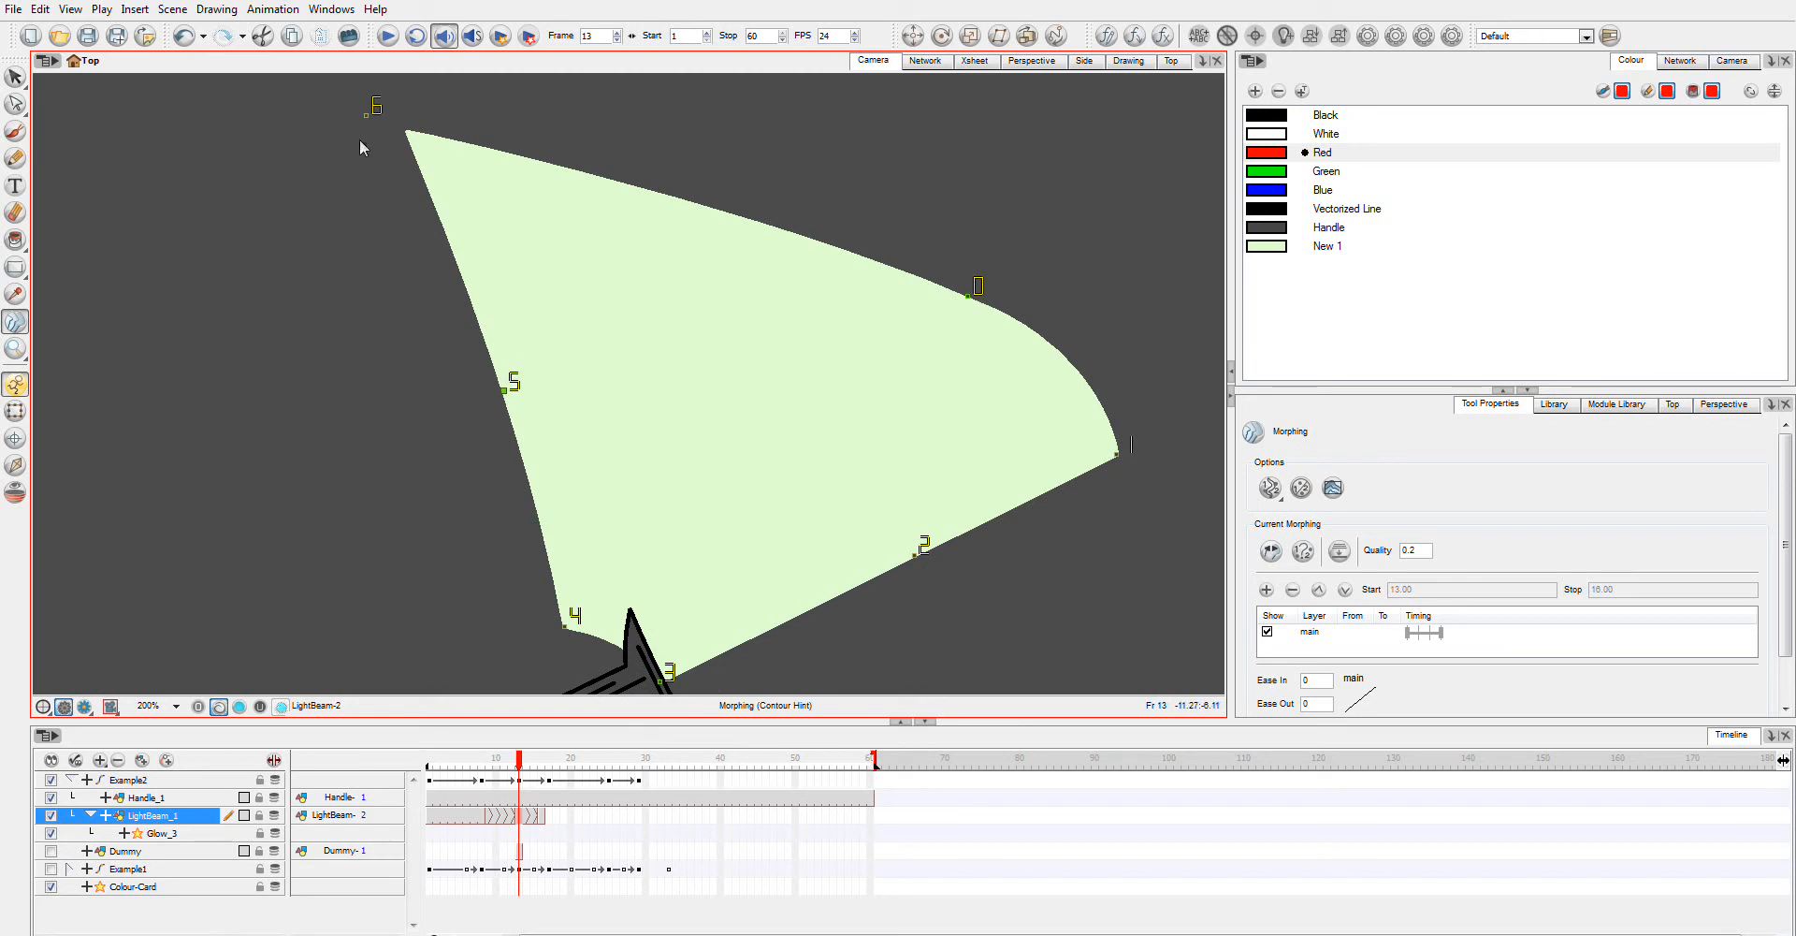
left_click_drag(368, 115, 408, 132)
Step: On the straight beam drawing, place hints 2, 3 and 4 along its edge and near tip
left_click(546, 822)
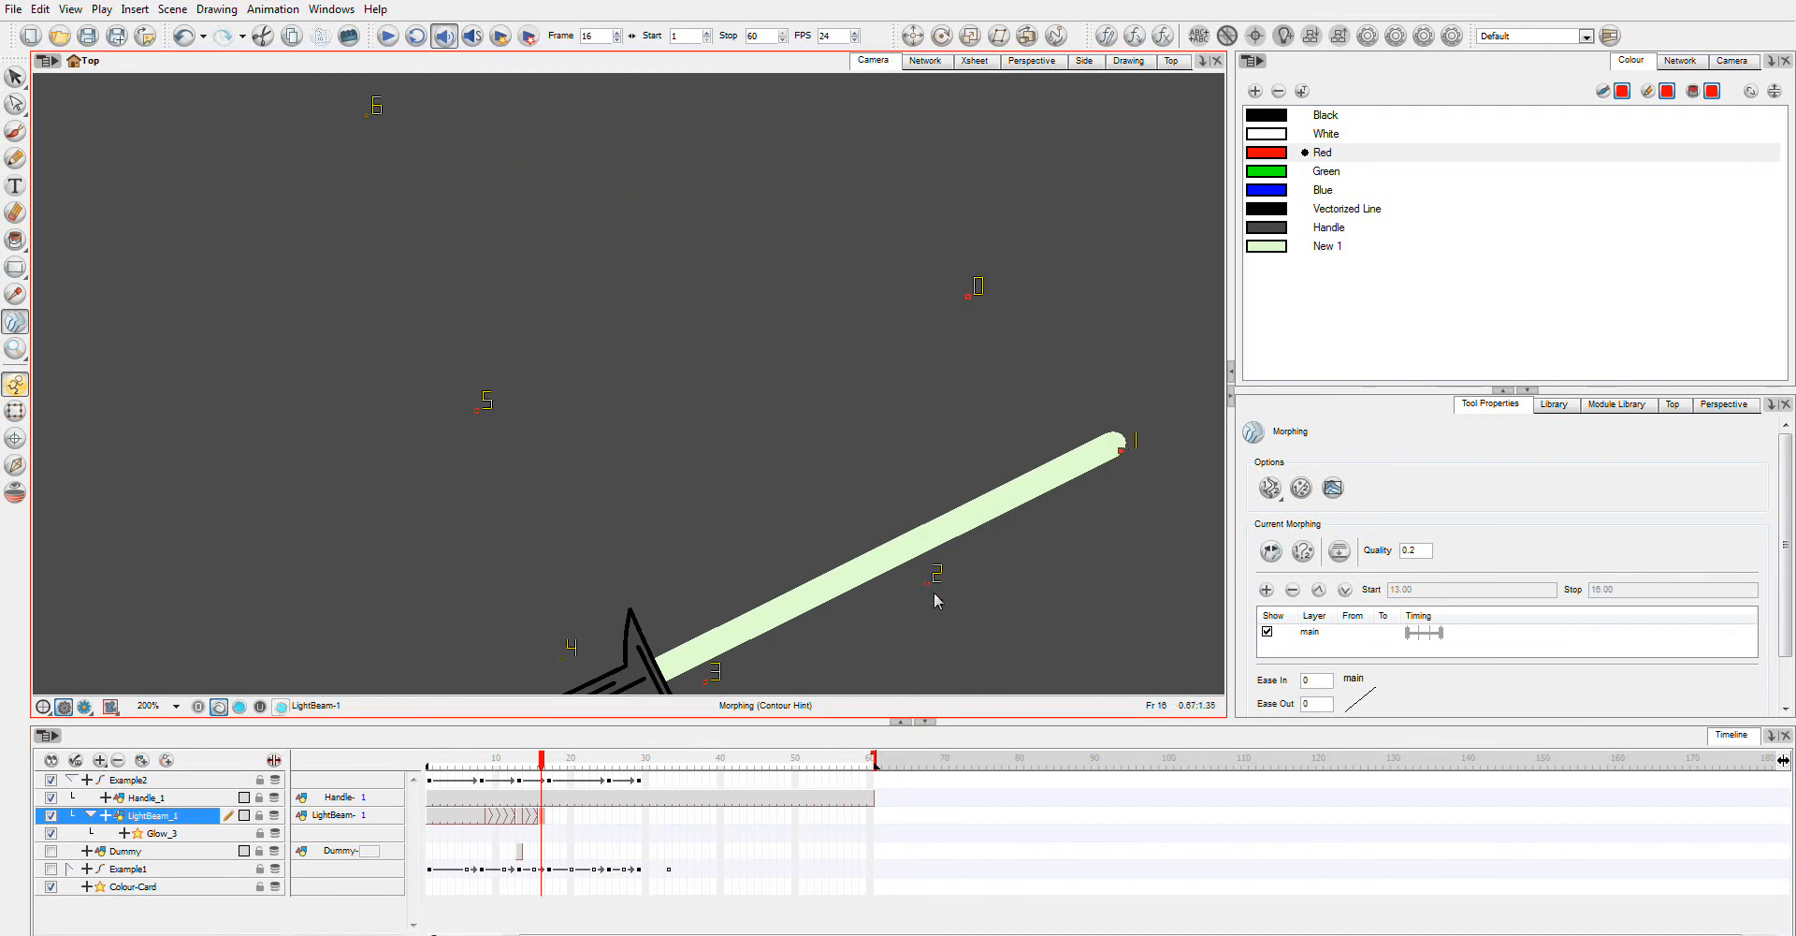
left_click_drag(933, 583, 915, 548)
left_click_drag(715, 688, 670, 672)
left_click_drag(568, 651, 659, 653)
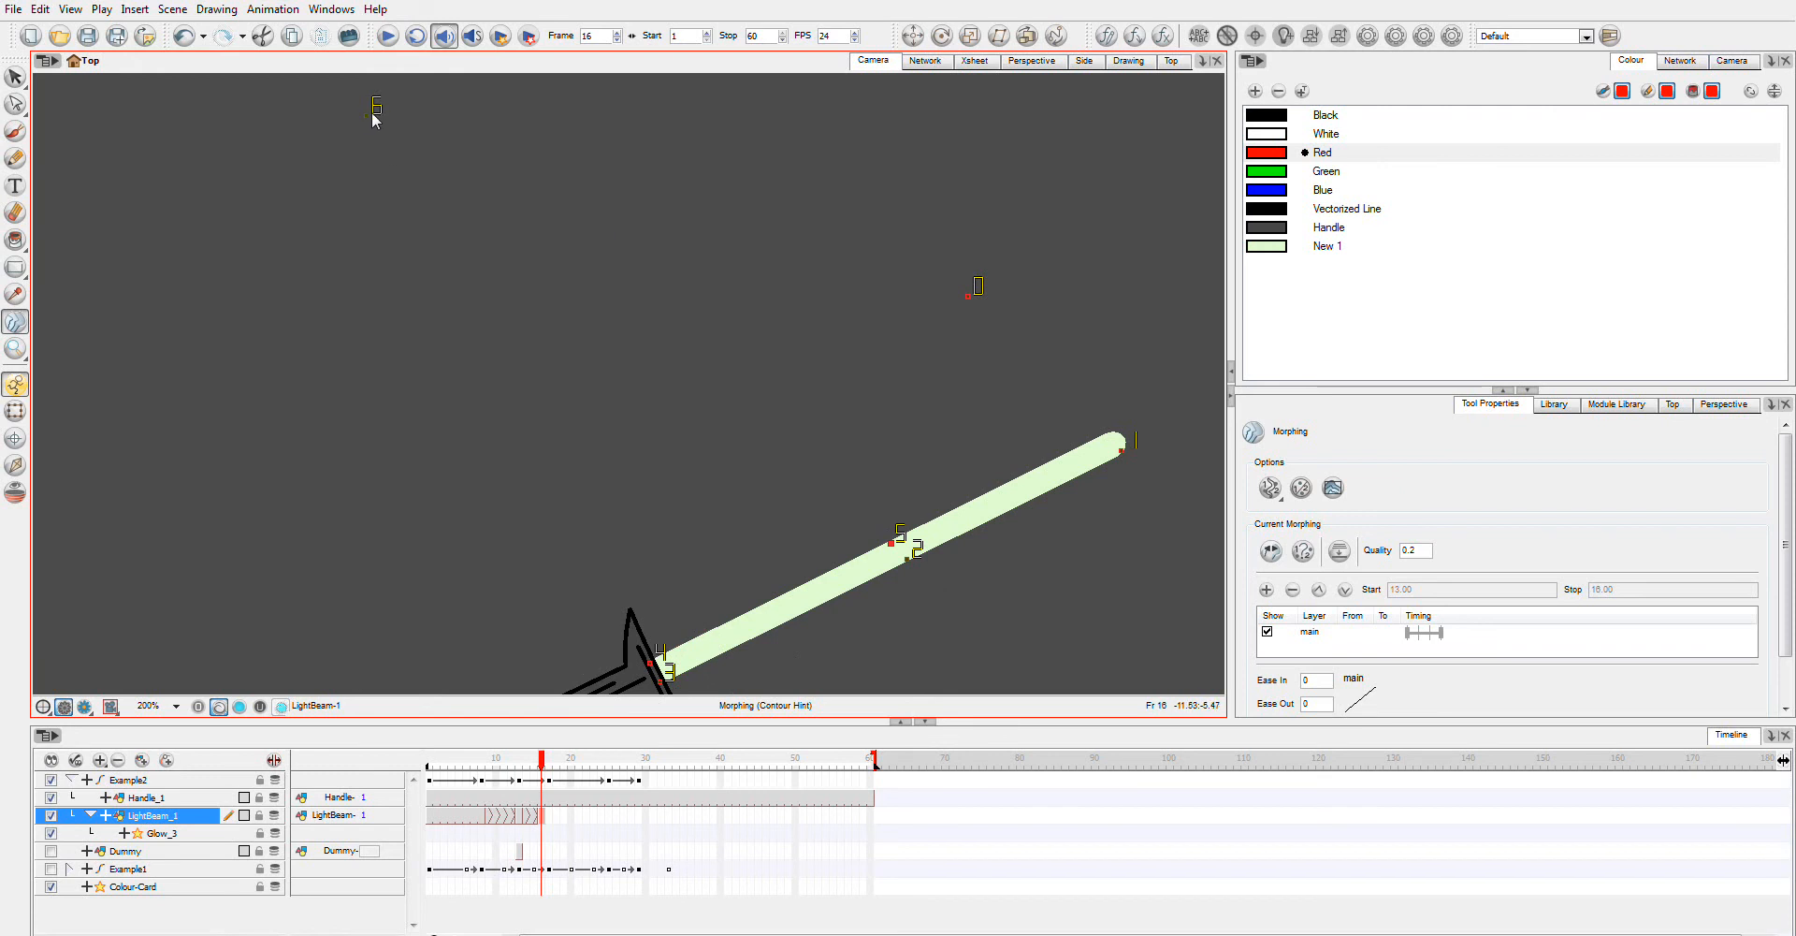
Step: Move hints 5 and 6 onto the beam's far tip, then scrub to preview the refined morph
left_click(1130, 424)
left_click_drag(978, 289, 1131, 426)
mouse_move(540, 760)
left_mouse_down()
mouse_move(491, 759)
mouse_move(559, 763)
left_mouse_up()
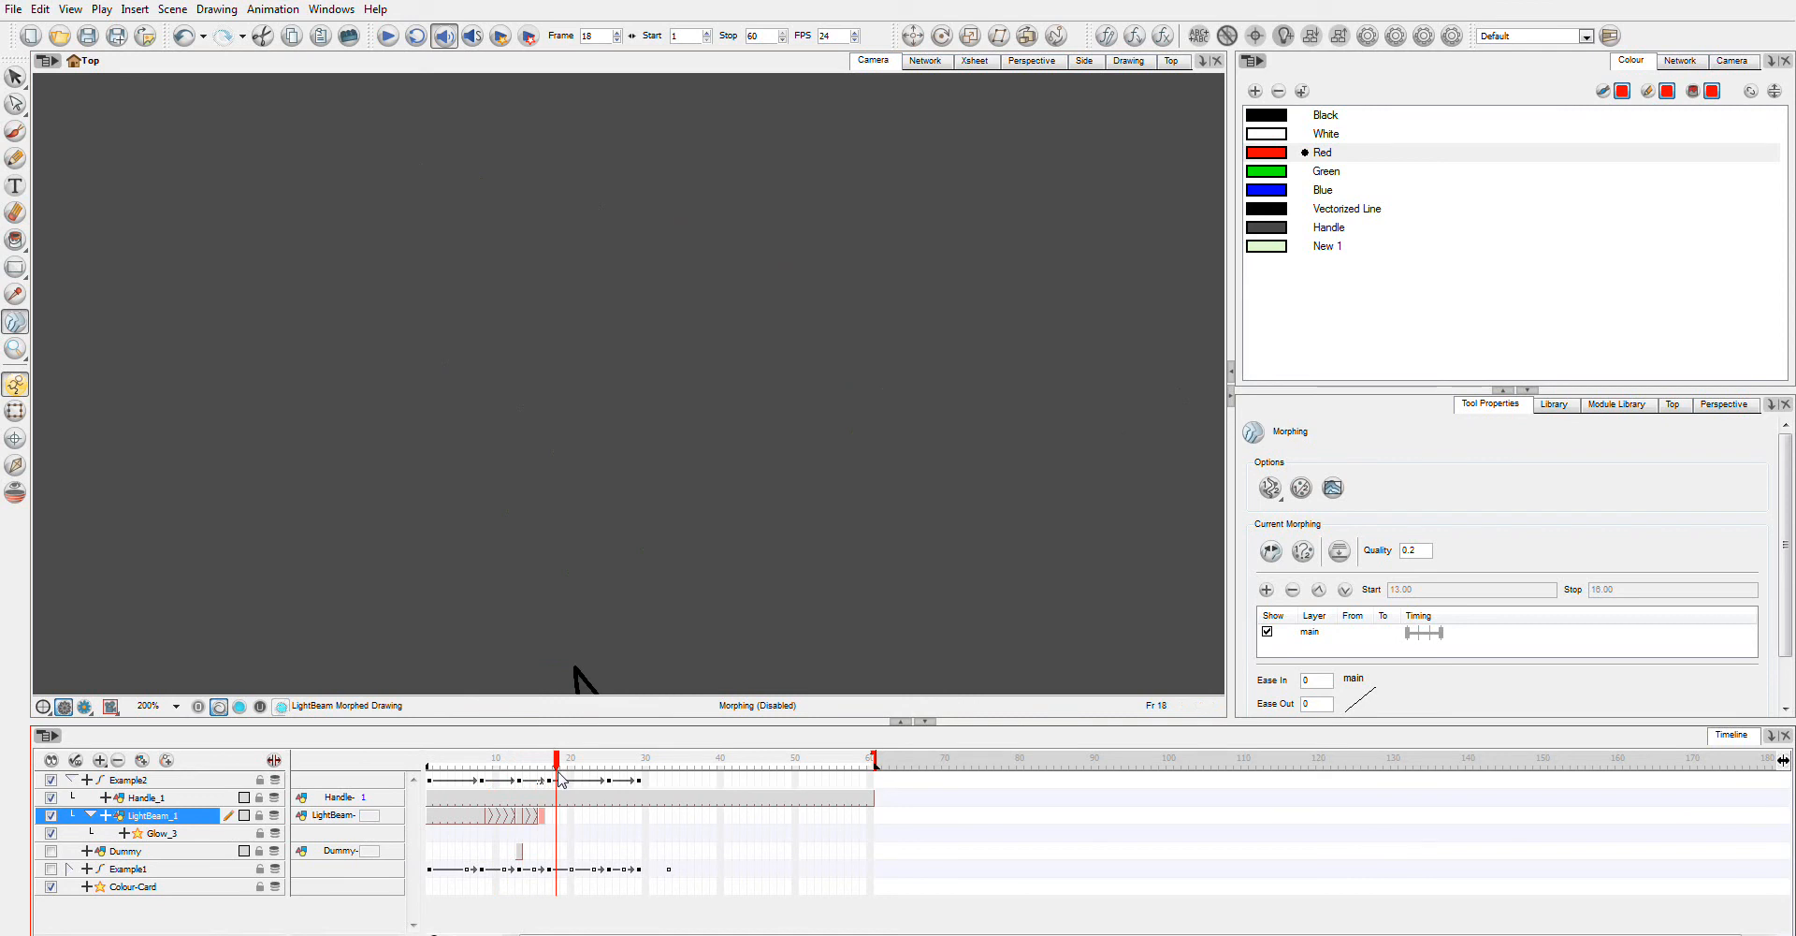
Step: Expose LightBeam drawing 1 at frame 17 via Drawing Substitution
left_click(548, 762)
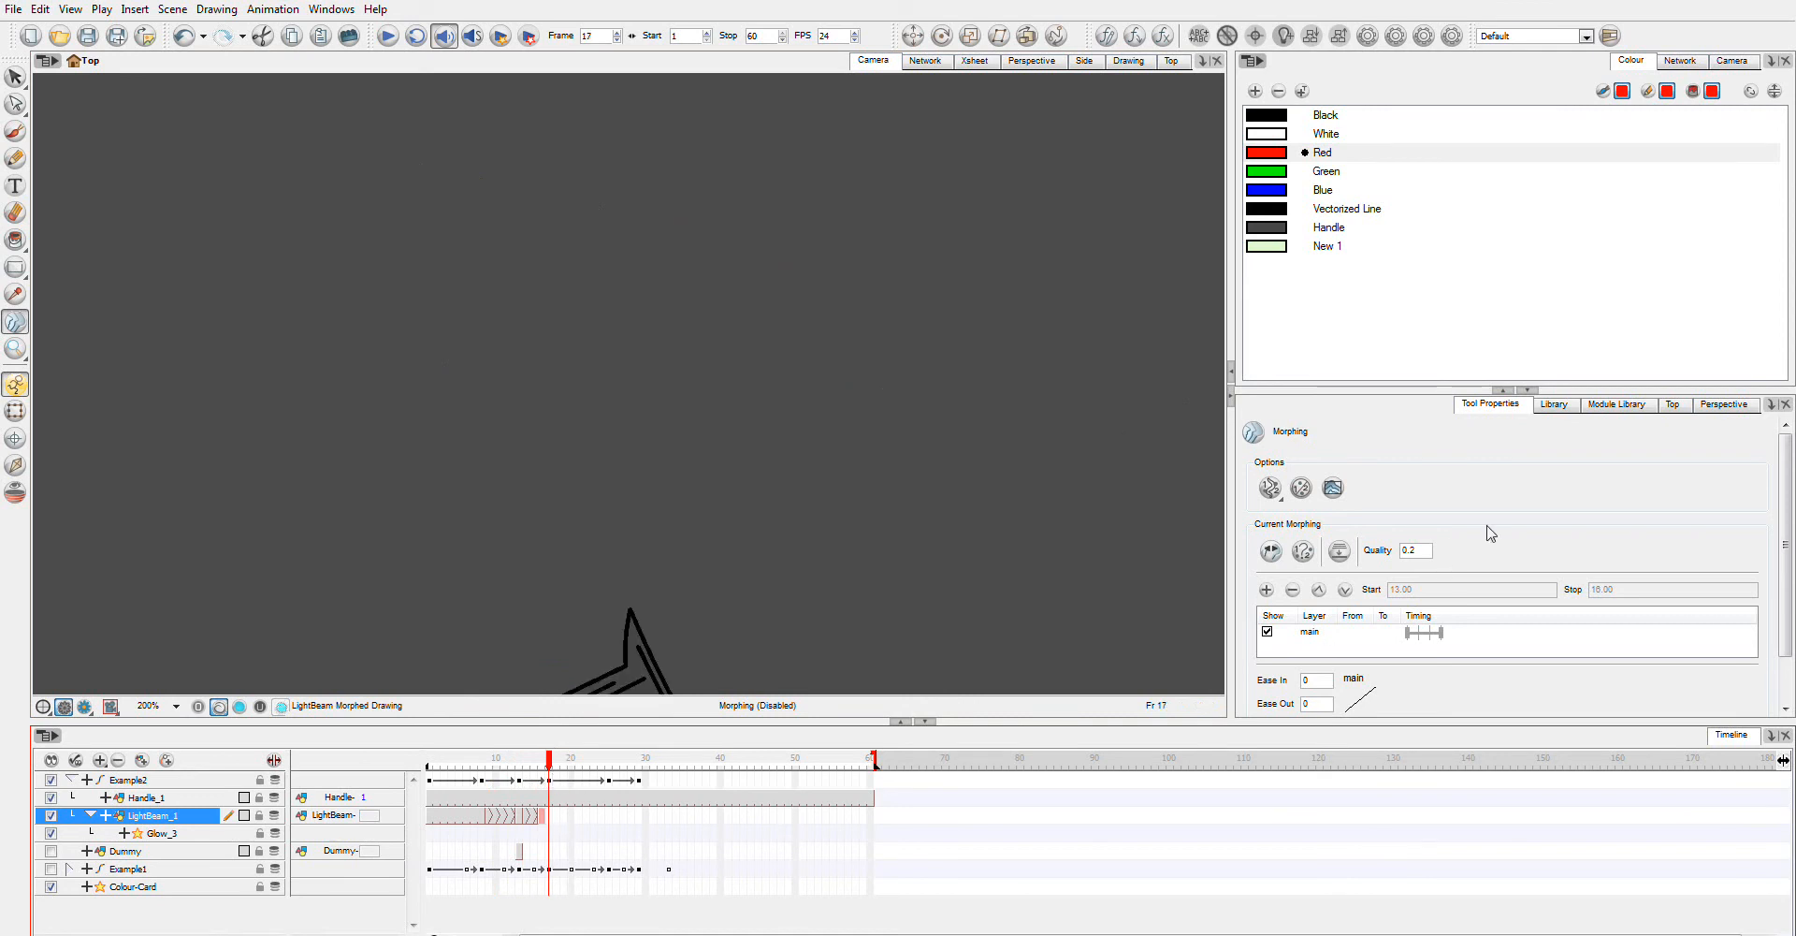
left_click(1552, 404)
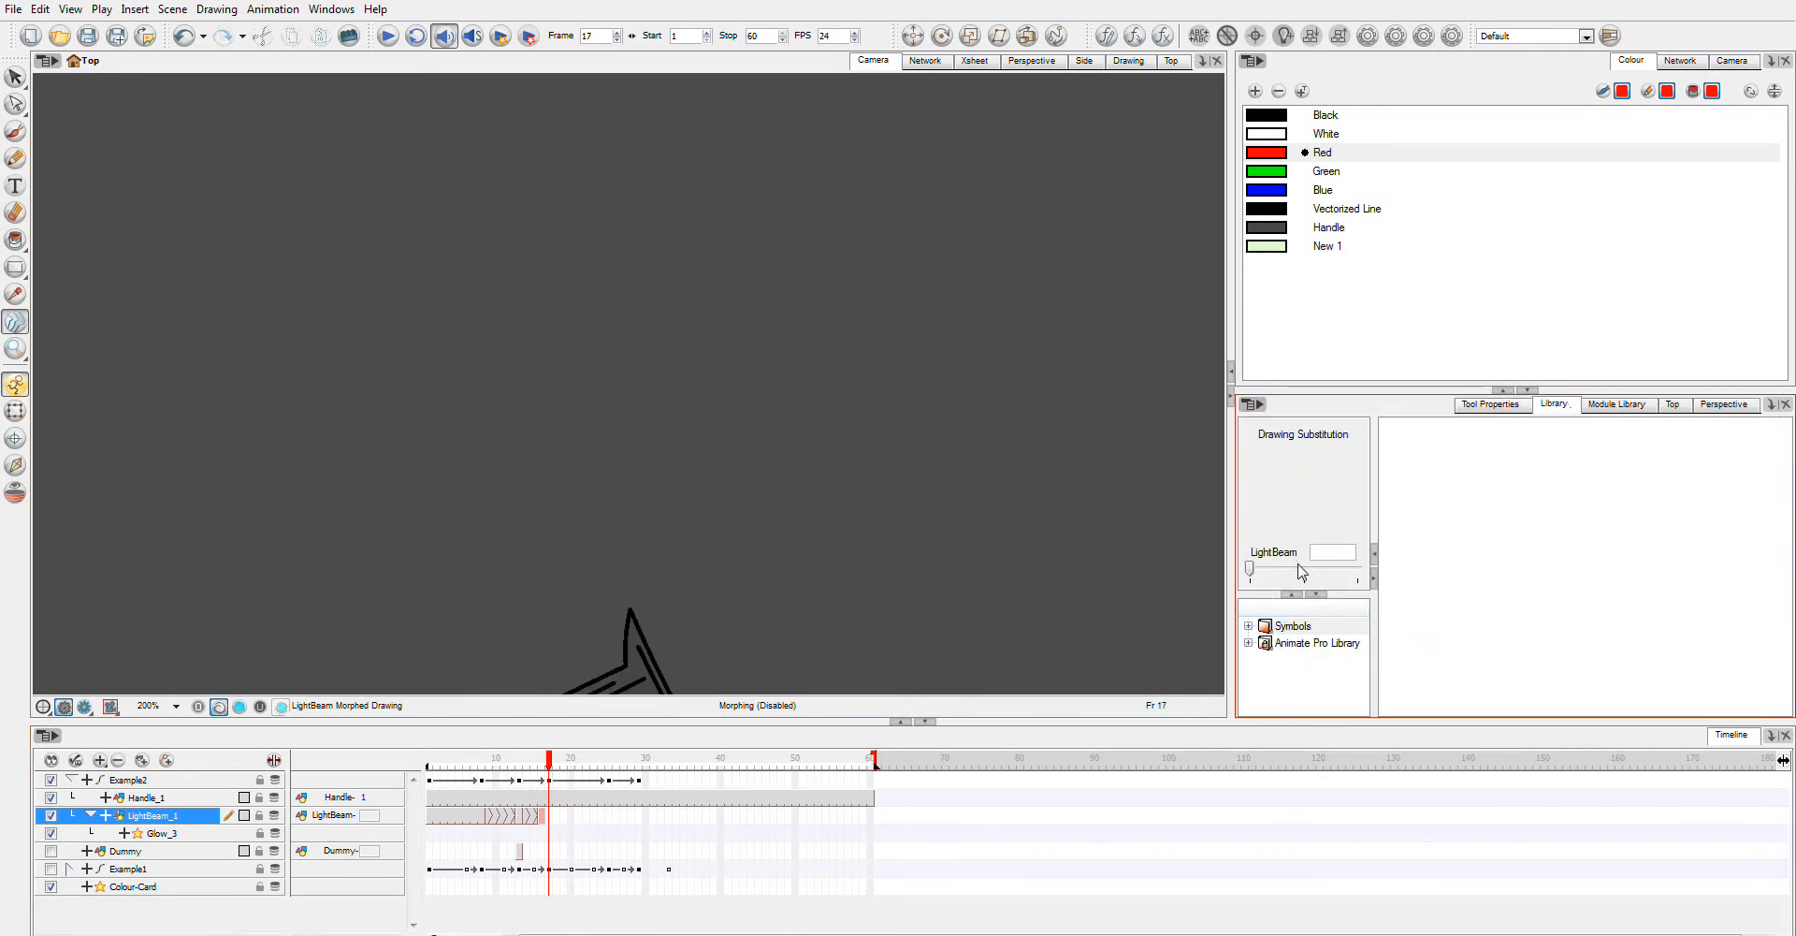
left_click_drag(1249, 570, 1302, 570)
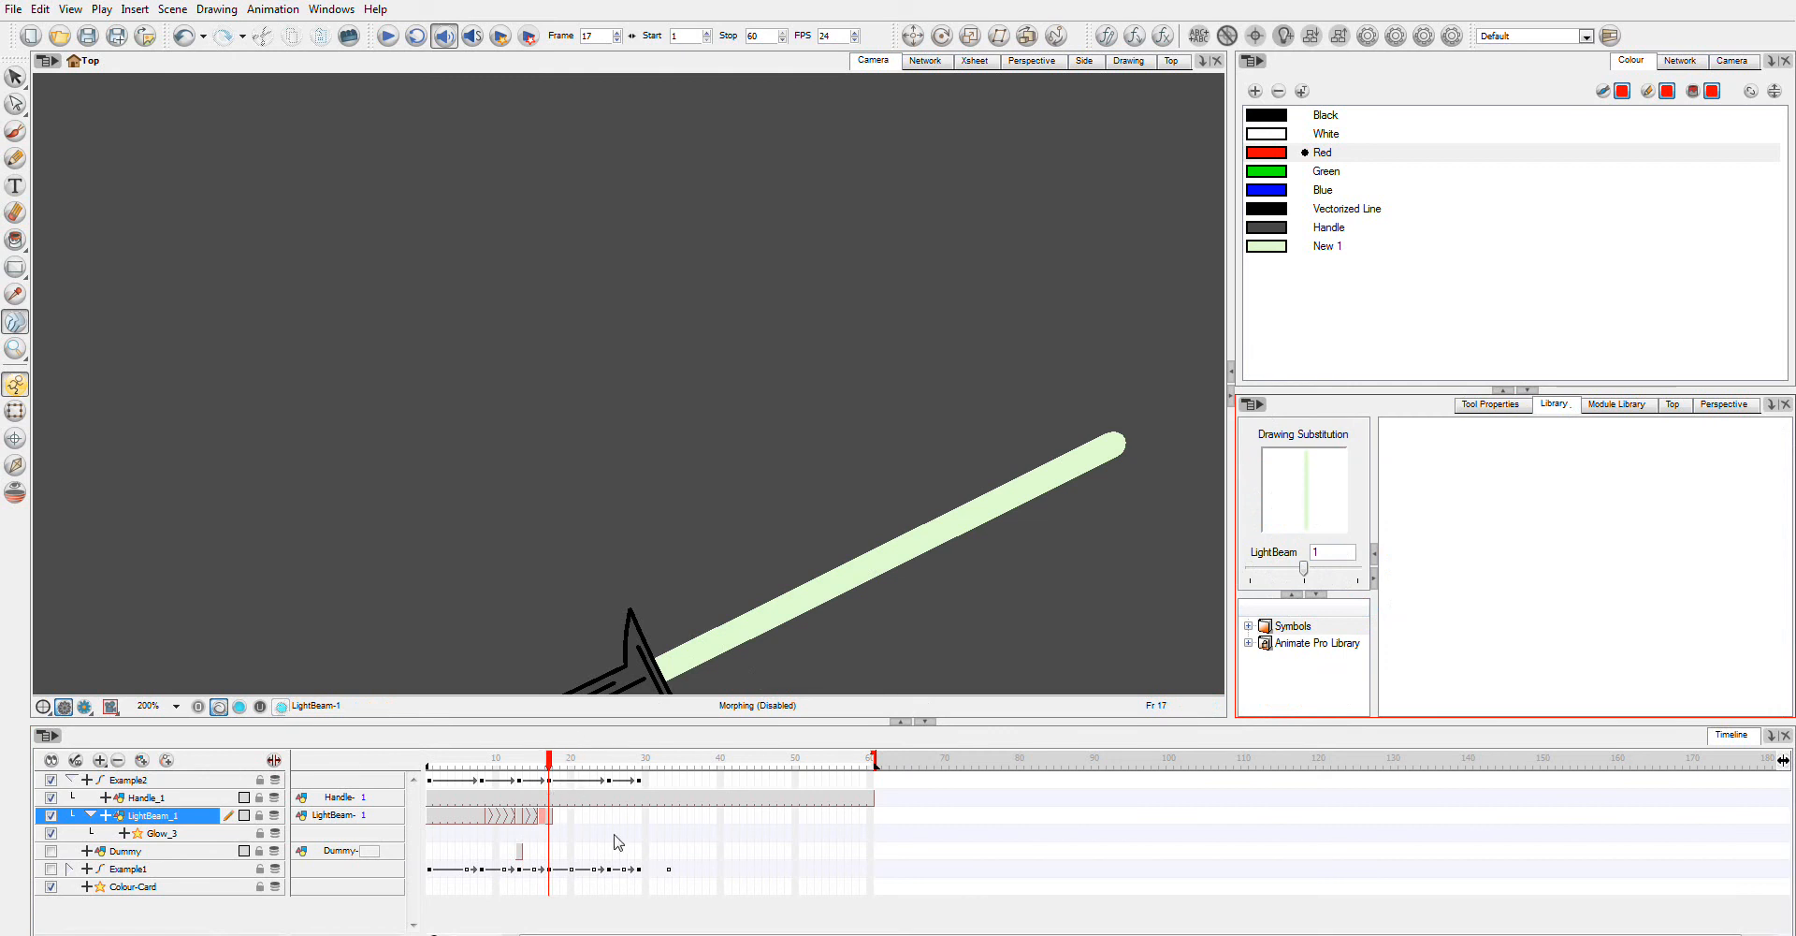
Step: Scrub from frame 60 back to frame 17 to review the swing, panning to reveal the hilt
left_click(873, 818)
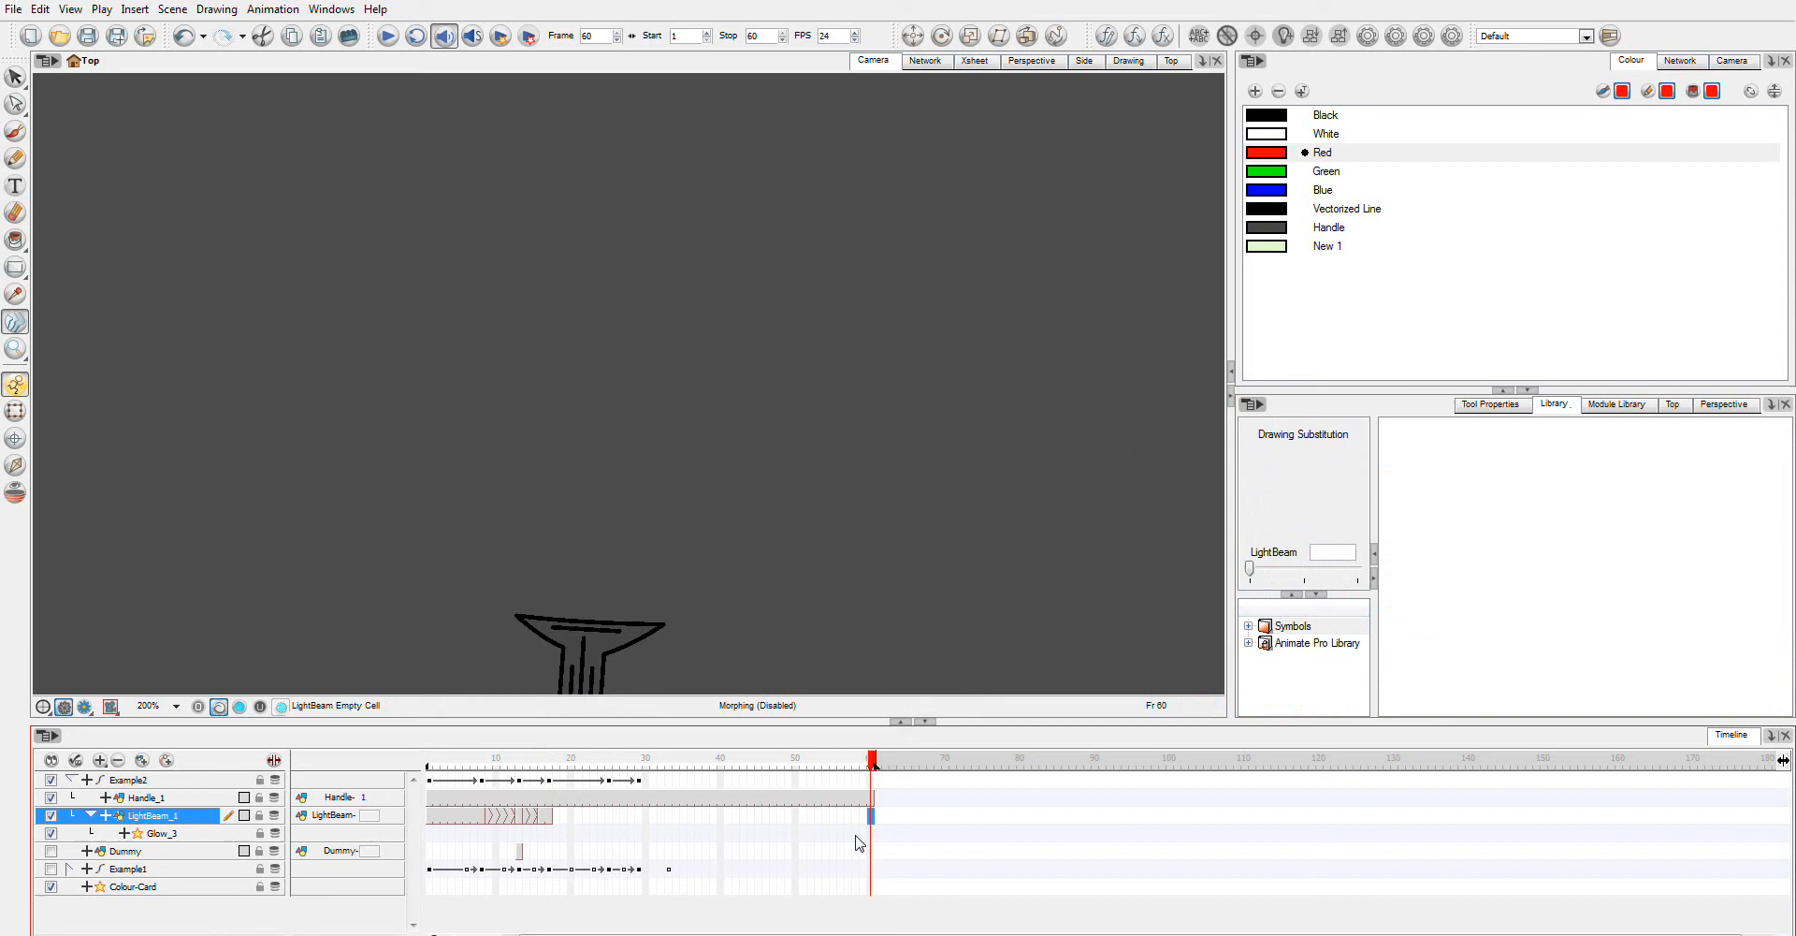
left_click_drag(875, 817, 867, 817)
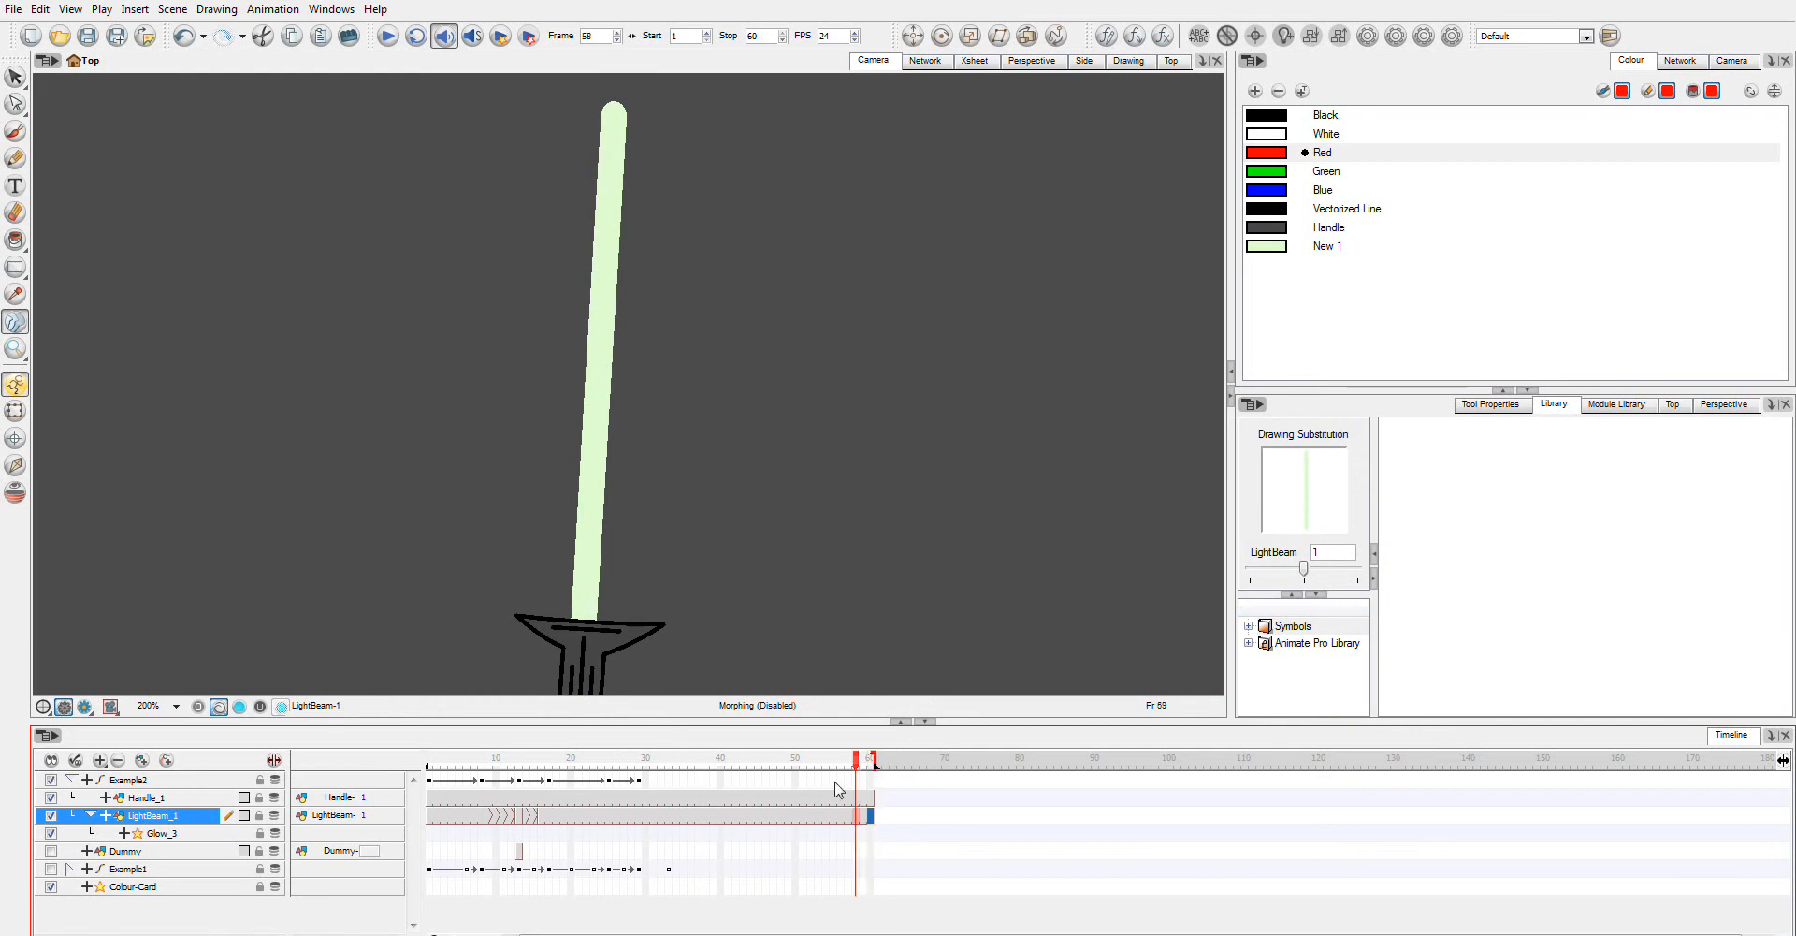
mouse_move(870, 760)
left_mouse_down()
mouse_move(547, 765)
mouse_move(586, 801)
left_mouse_up()
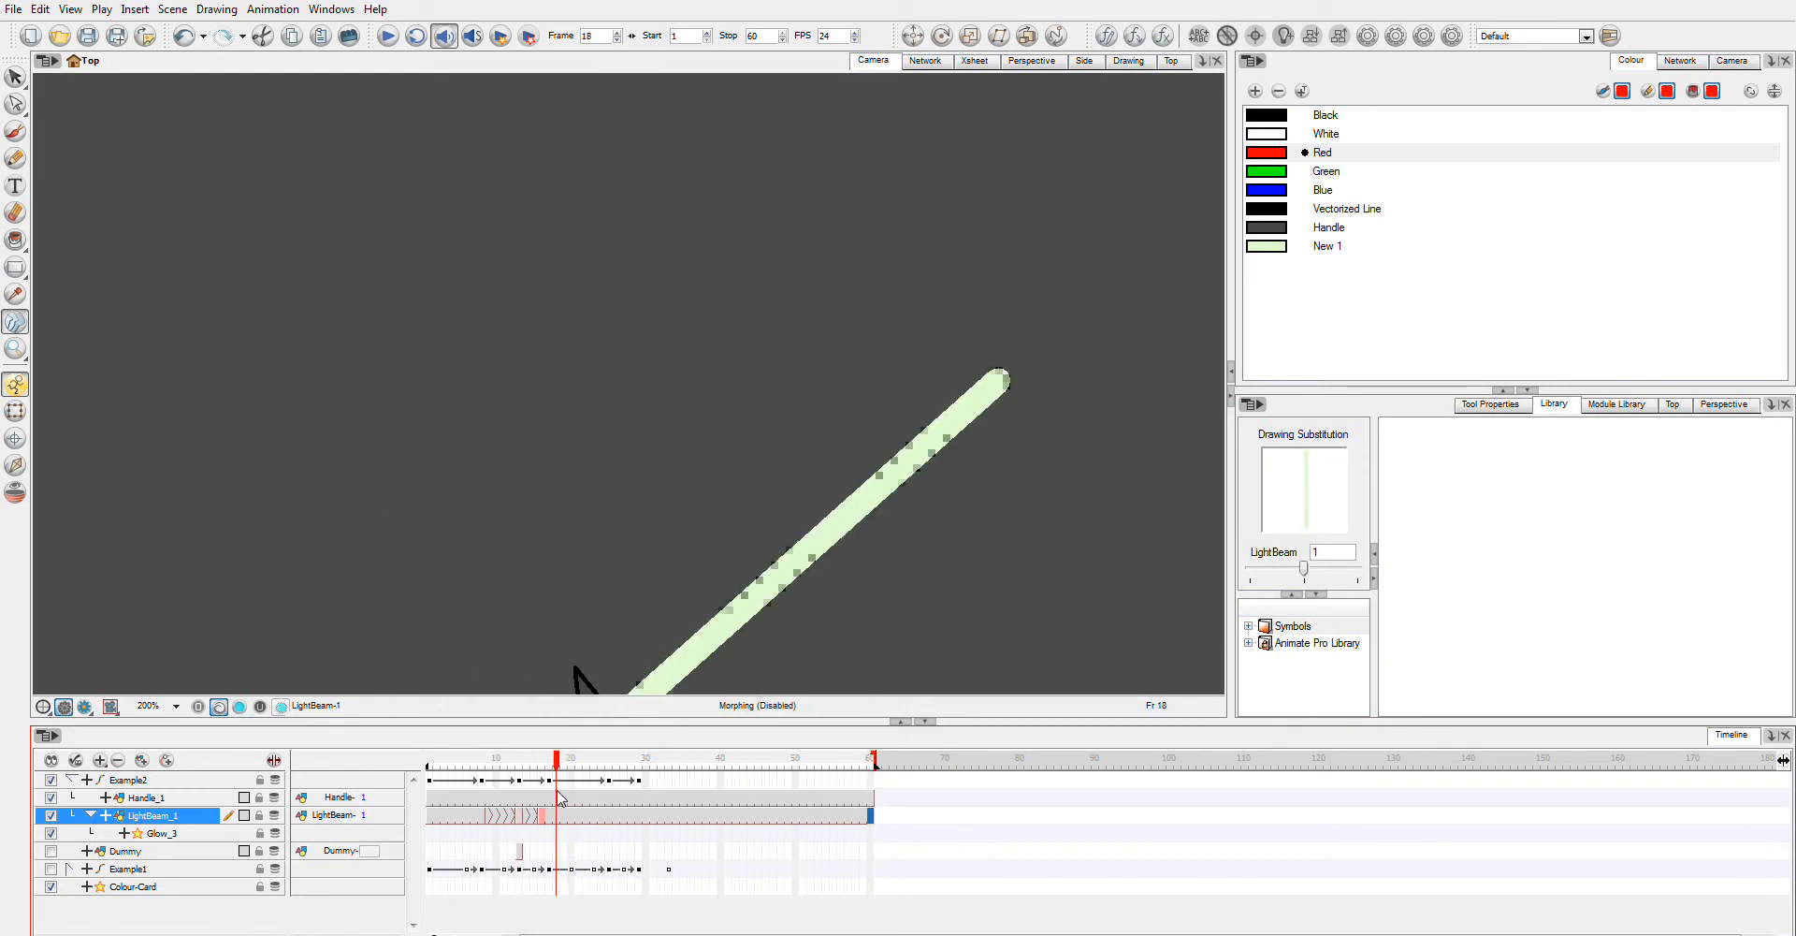
left_click_drag(737, 604, 765, 463, "space")
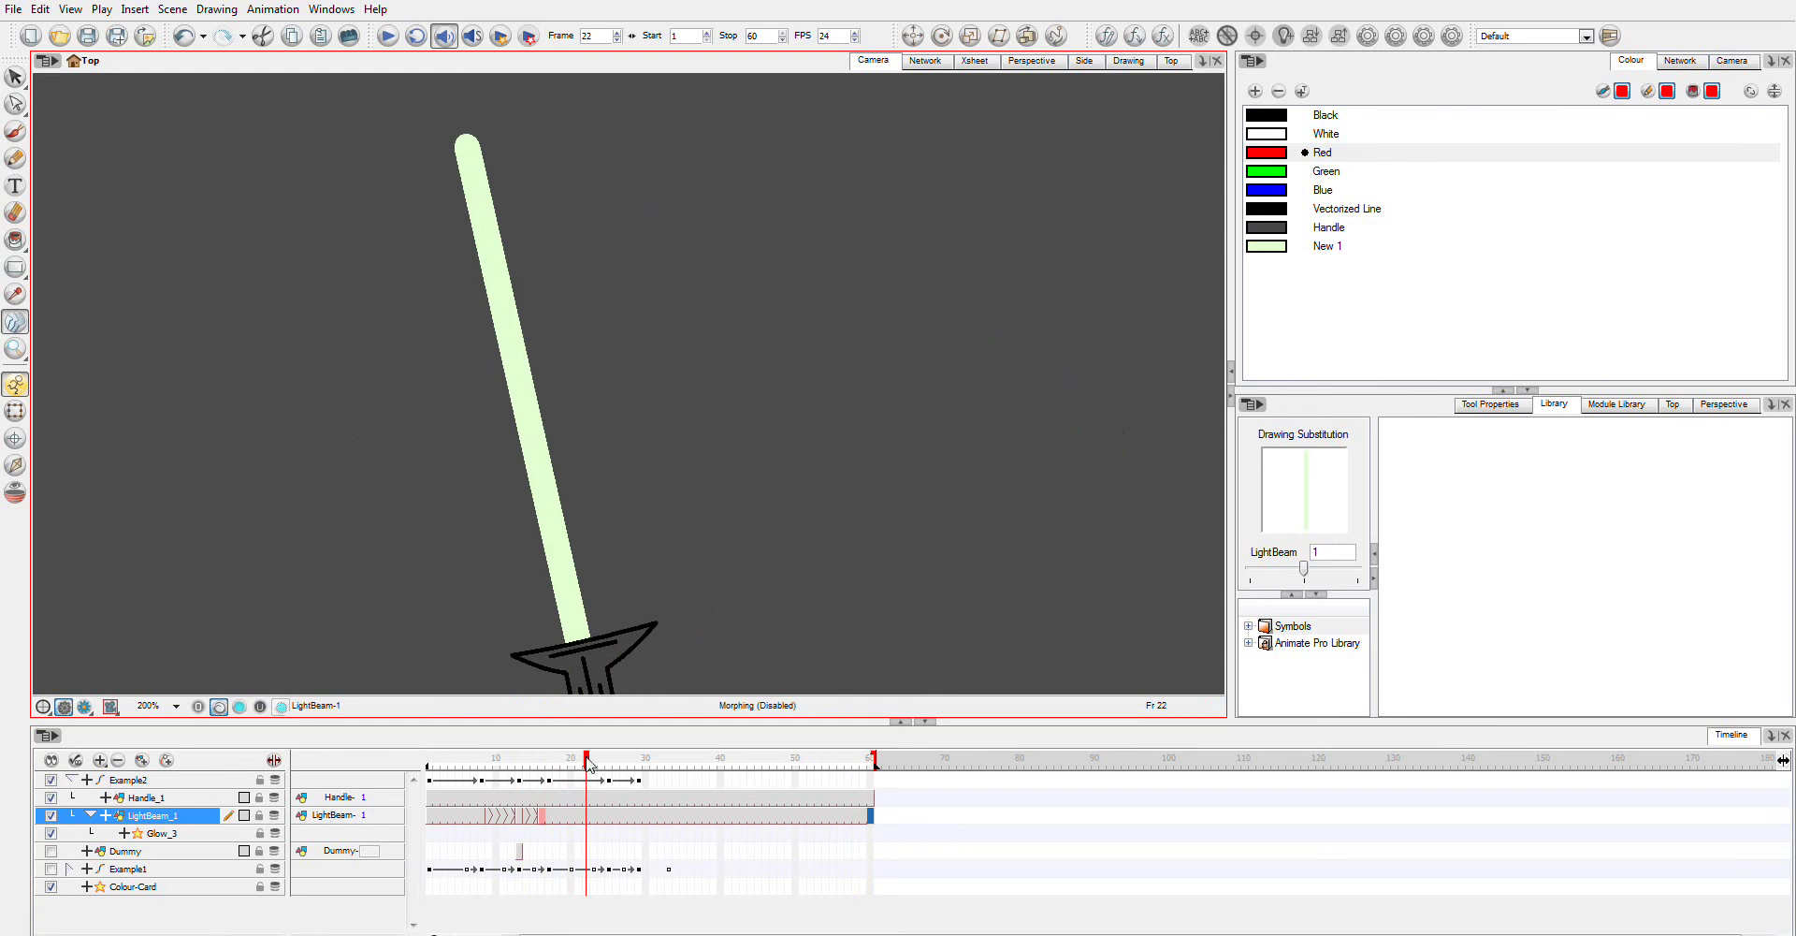
Step: Scrub frames 23–28 to check how the thin beam follows the sword's swing
left_click_drag(586, 763, 610, 763)
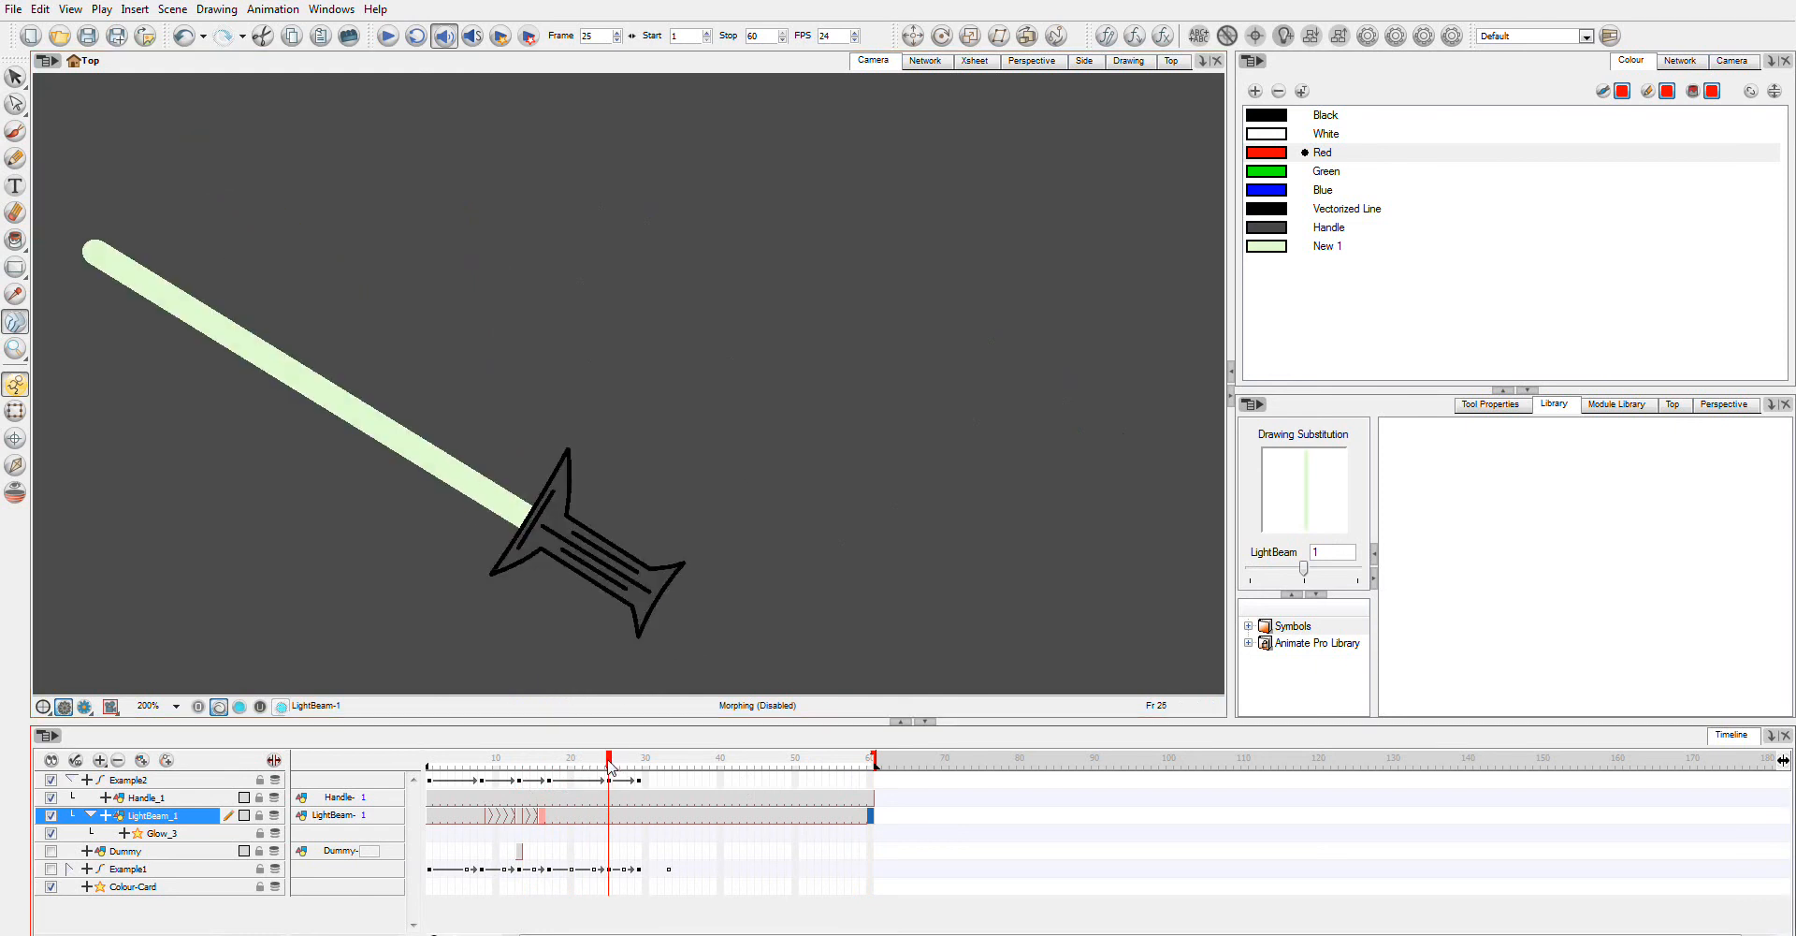
left_click_drag(610, 762, 597, 762)
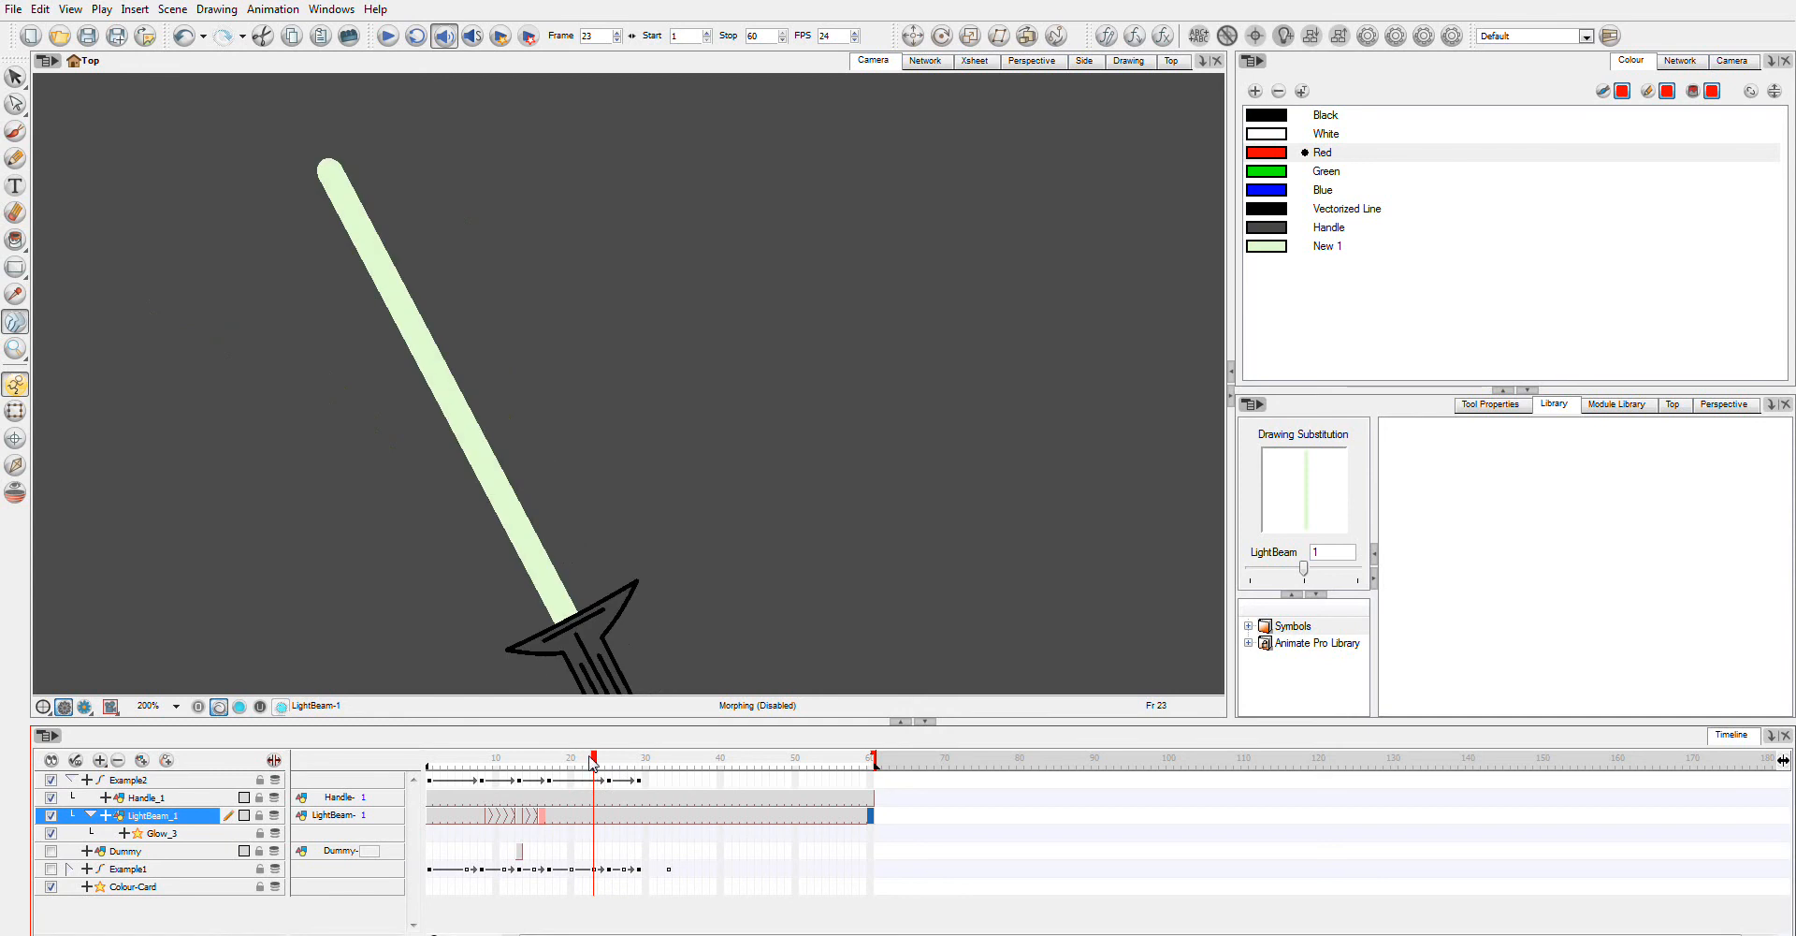
left_click_drag(595, 763, 611, 762)
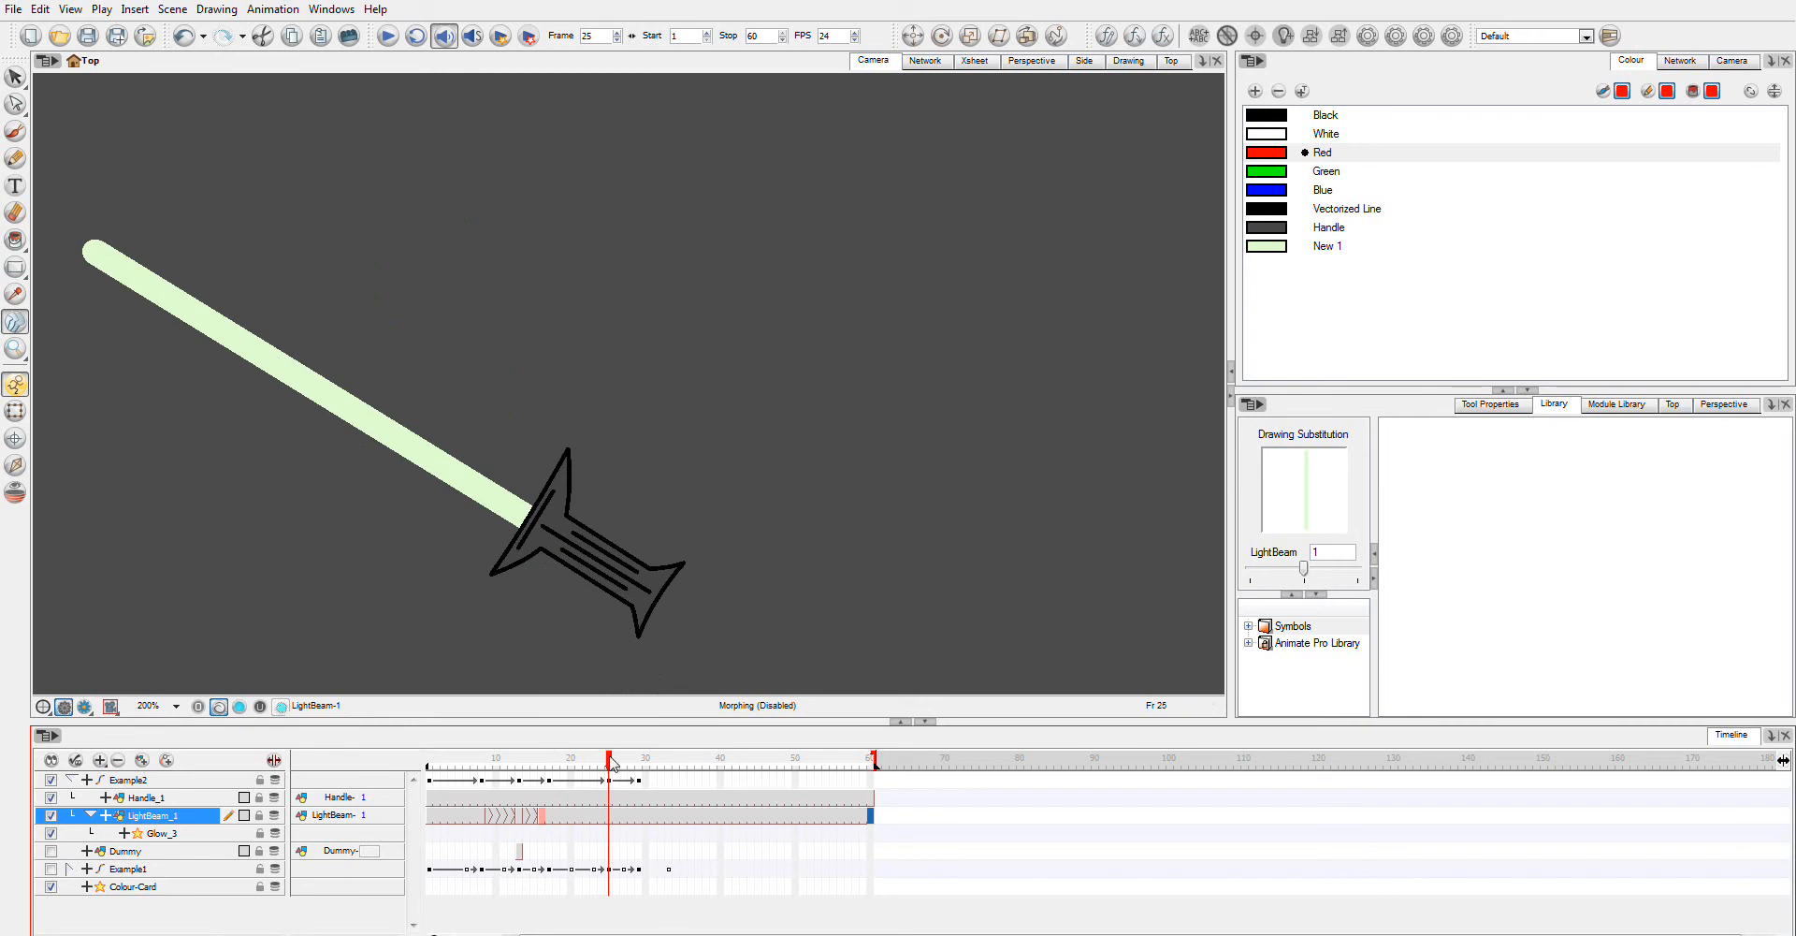
mouse_move(612, 762)
left_mouse_down()
mouse_move(634, 766)
mouse_move(598, 770)
left_mouse_up()
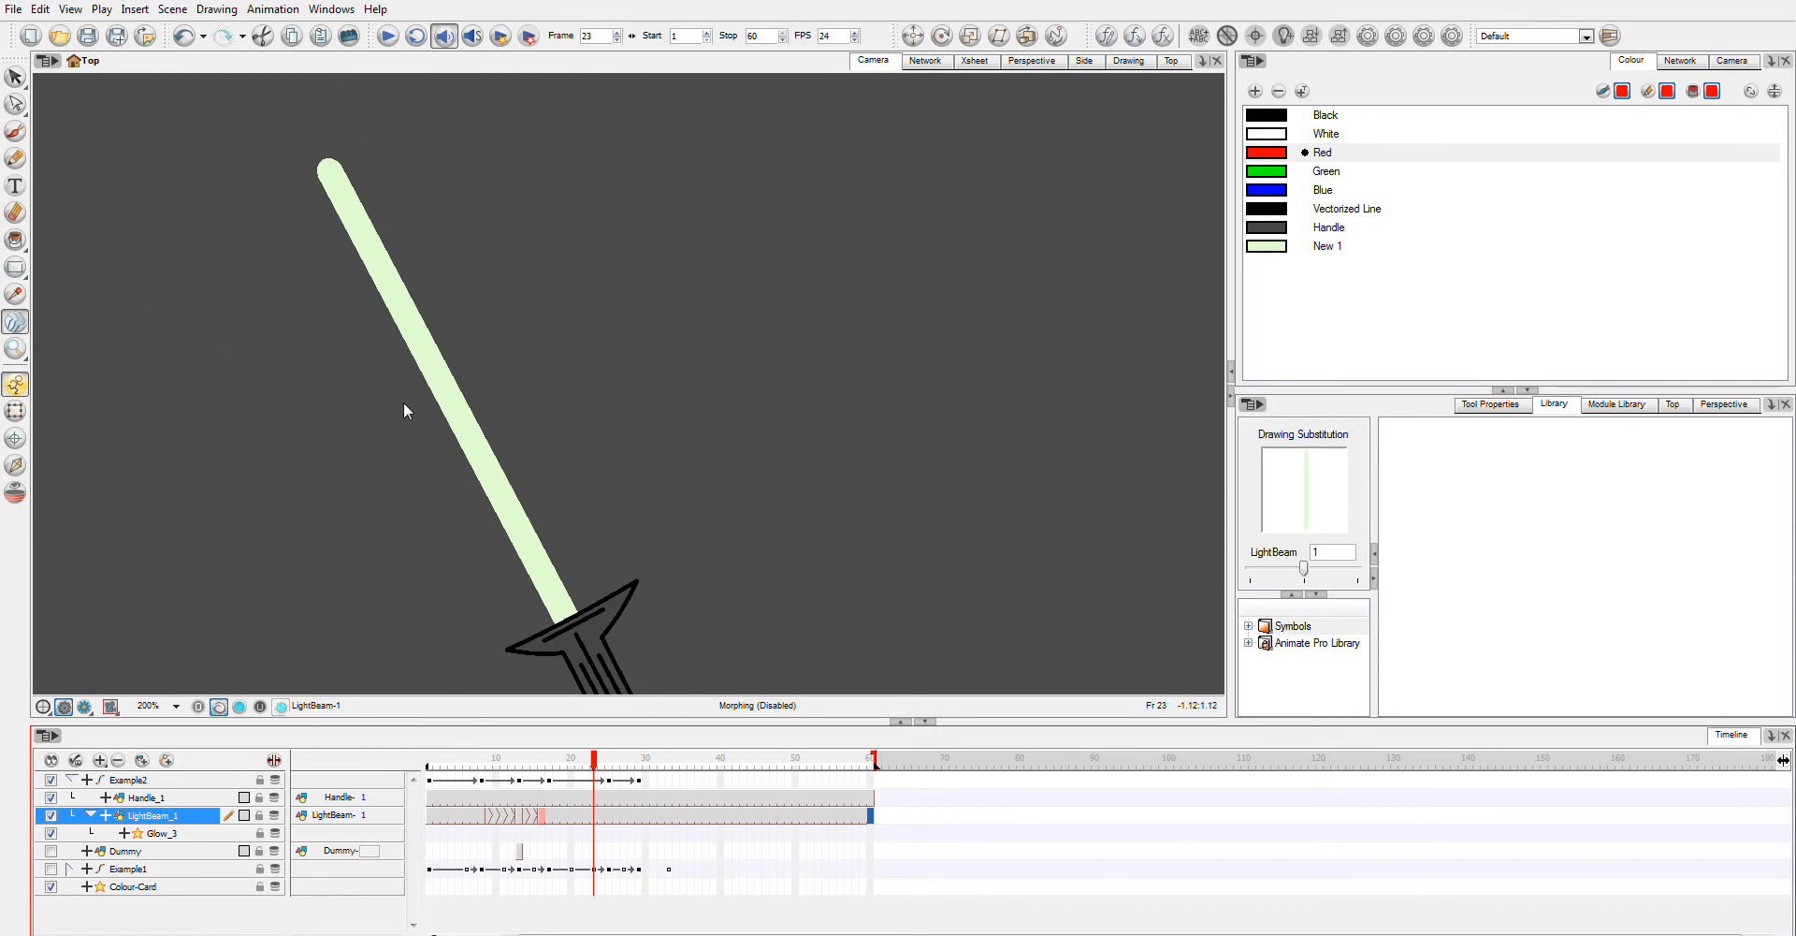
left_click(597, 819)
left_click(17, 77)
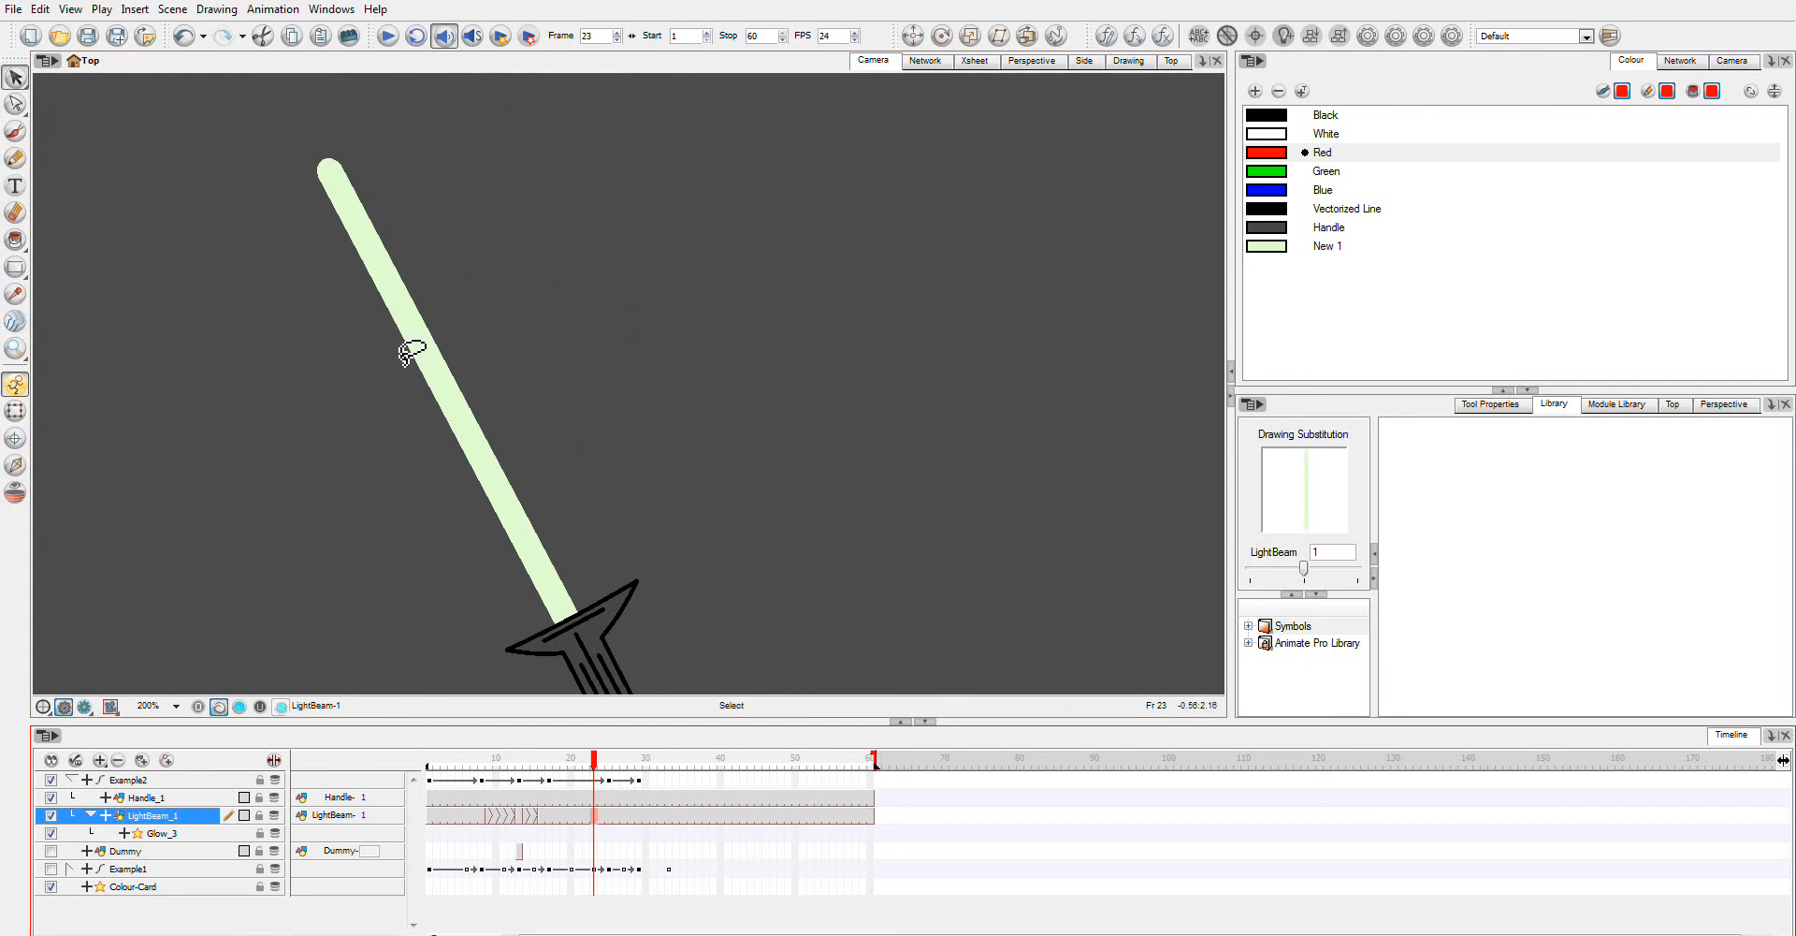
left_click(407, 345)
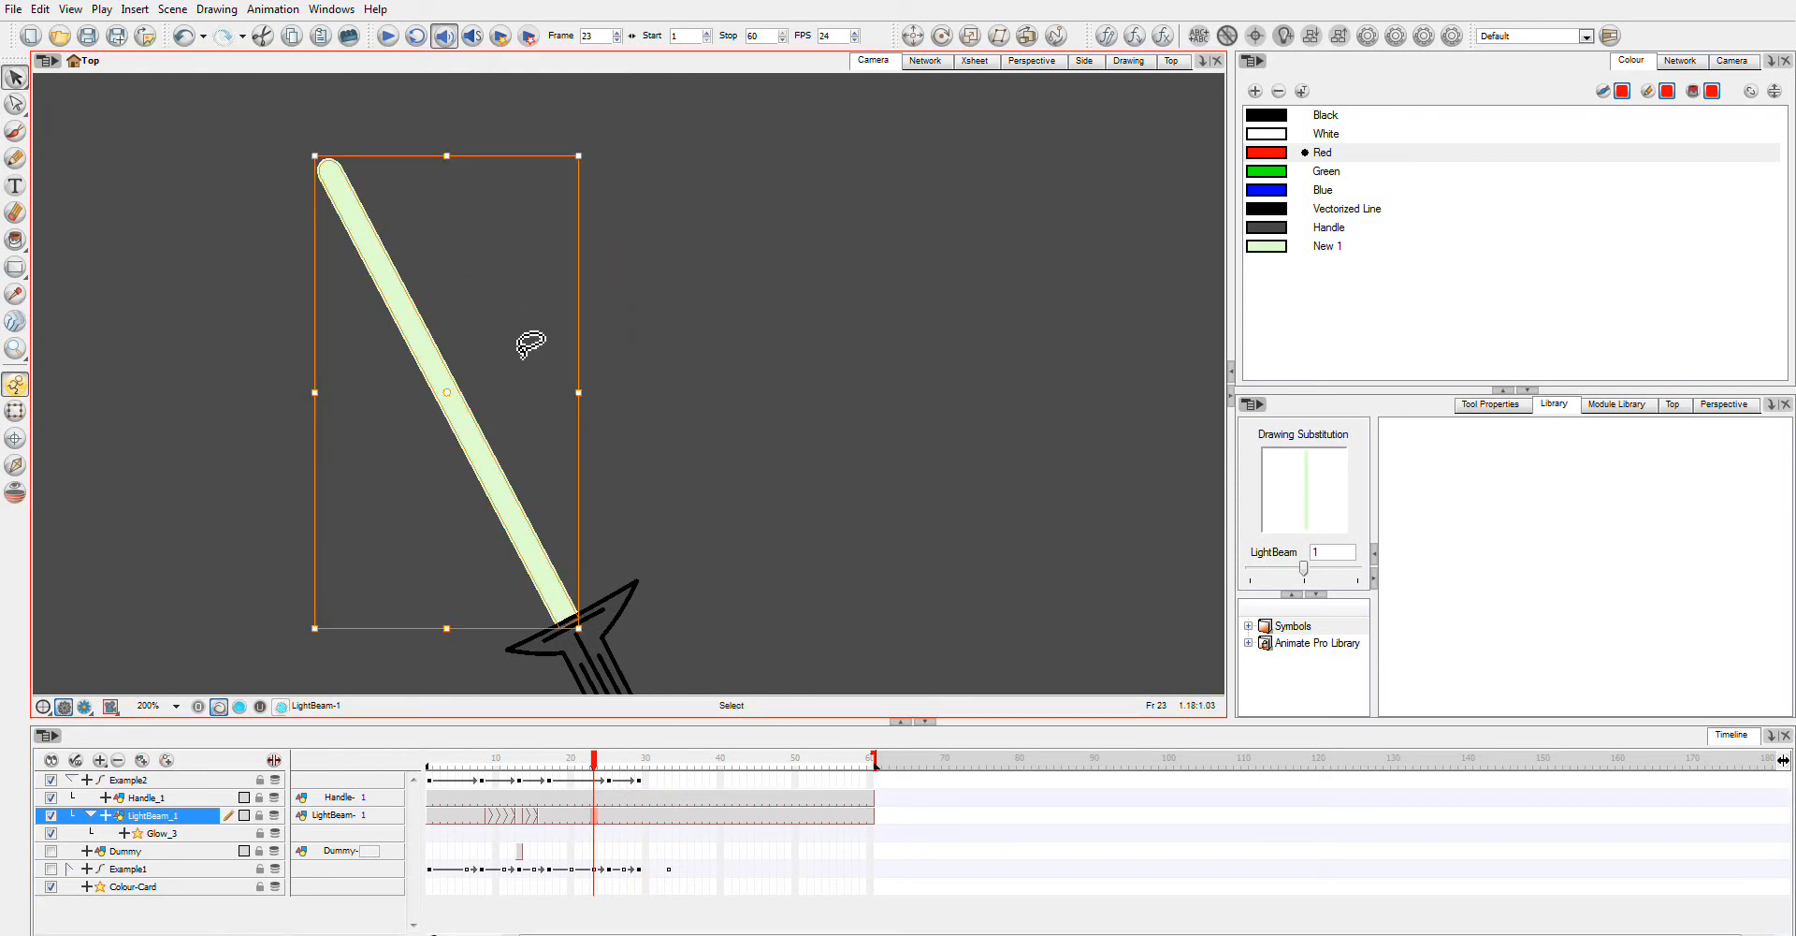
left_click(595, 852)
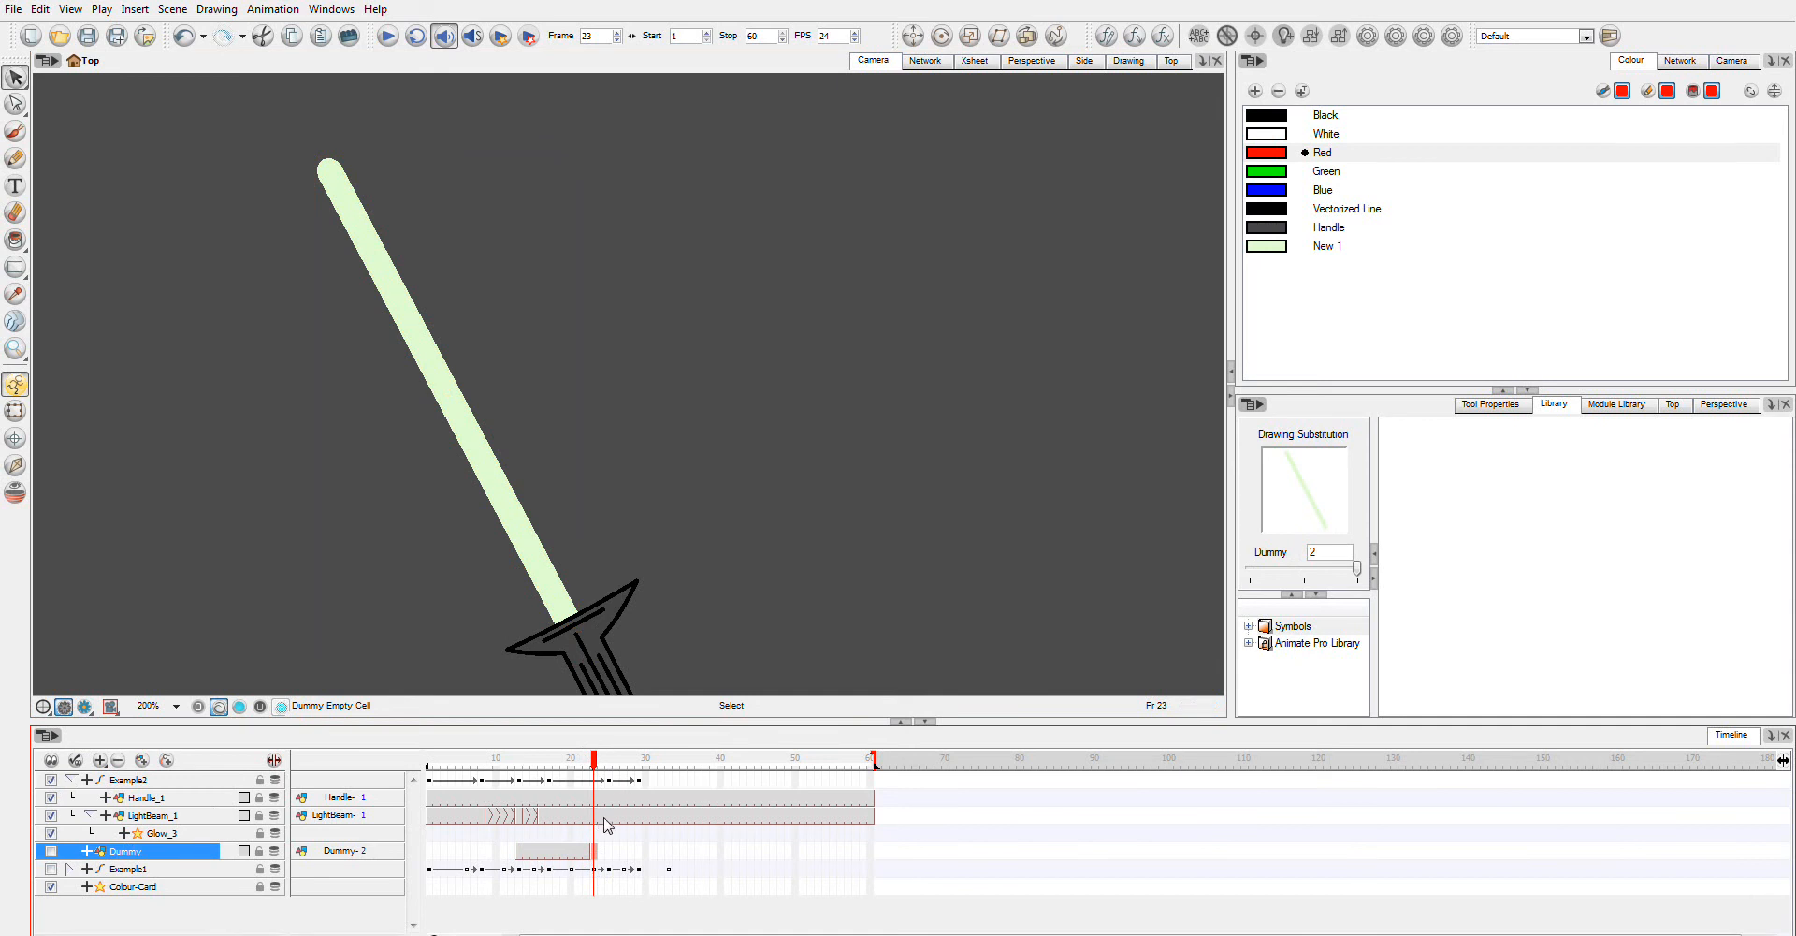
left_click(553, 849)
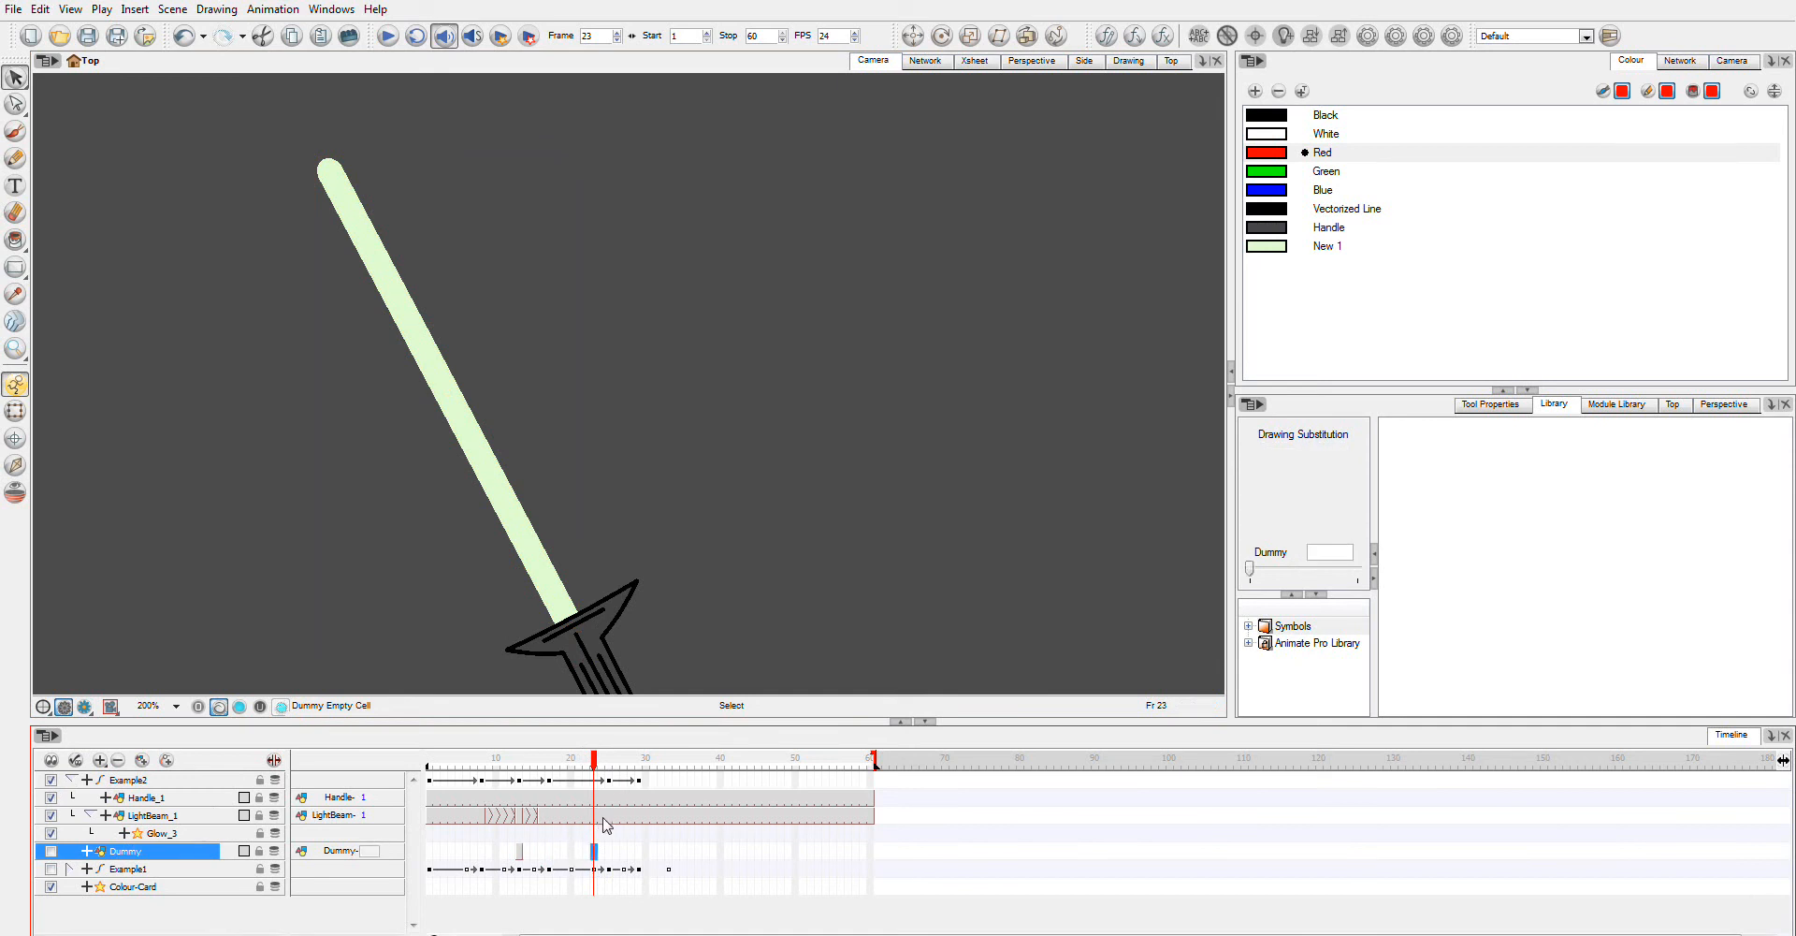
mouse_move(594, 763)
left_mouse_down()
mouse_move(530, 763)
mouse_move(554, 763)
left_mouse_up()
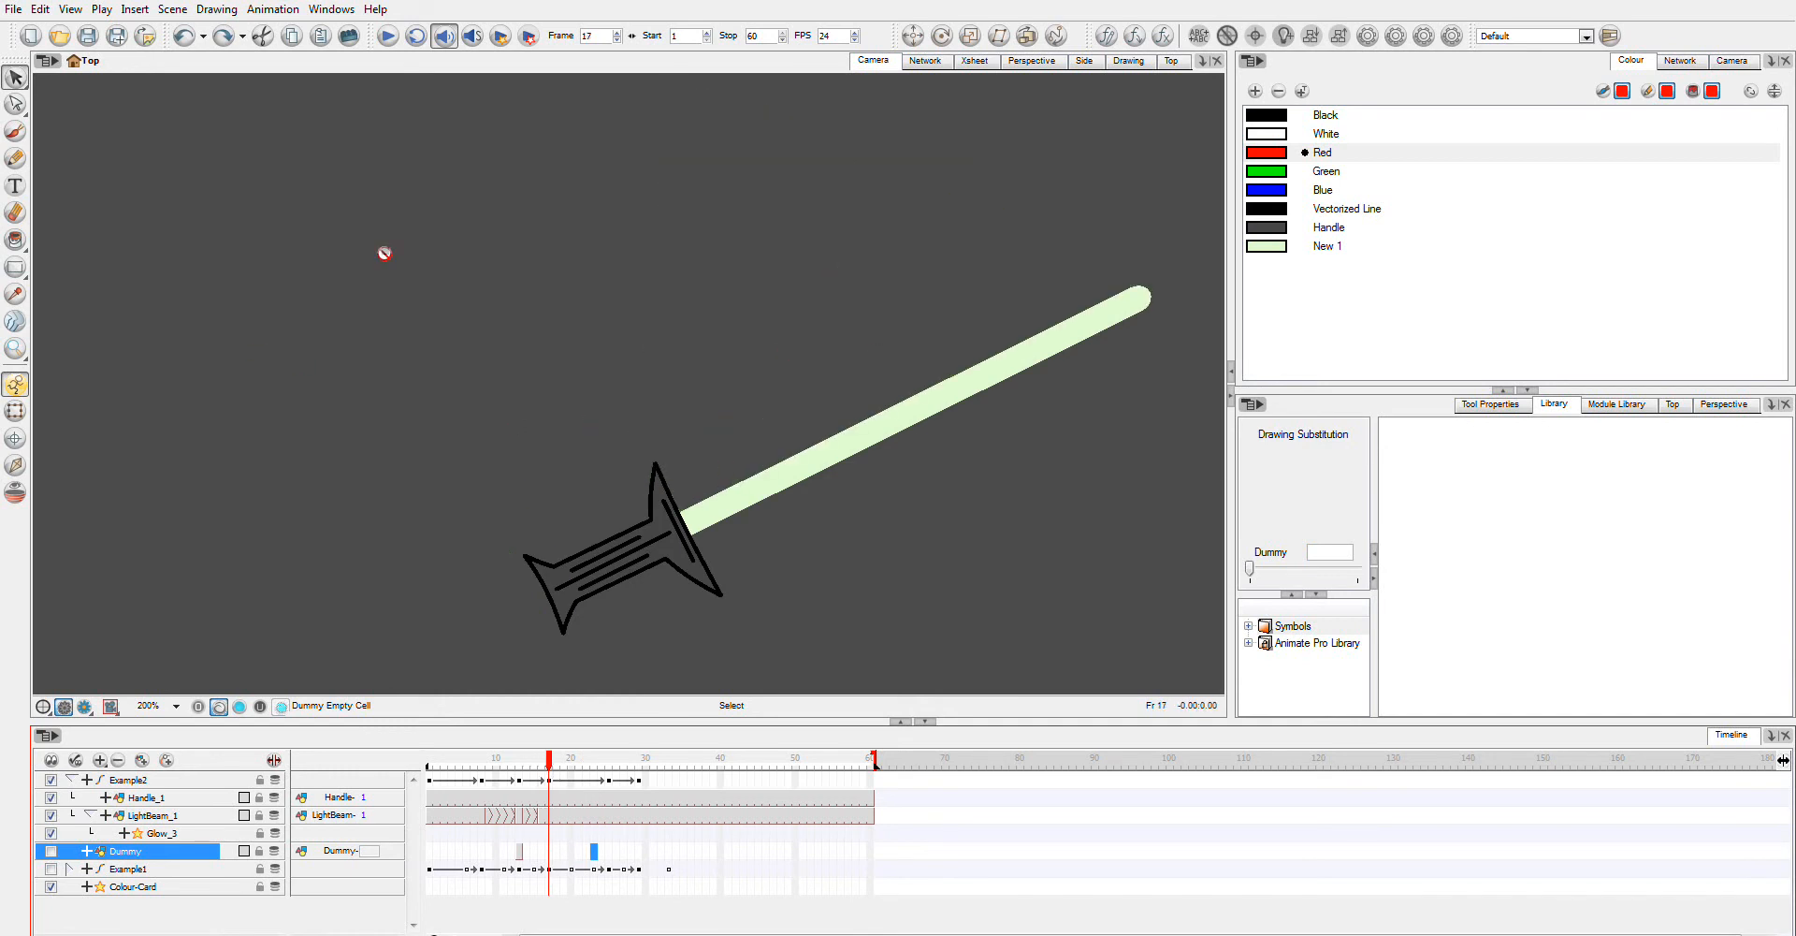
left_click(553, 812)
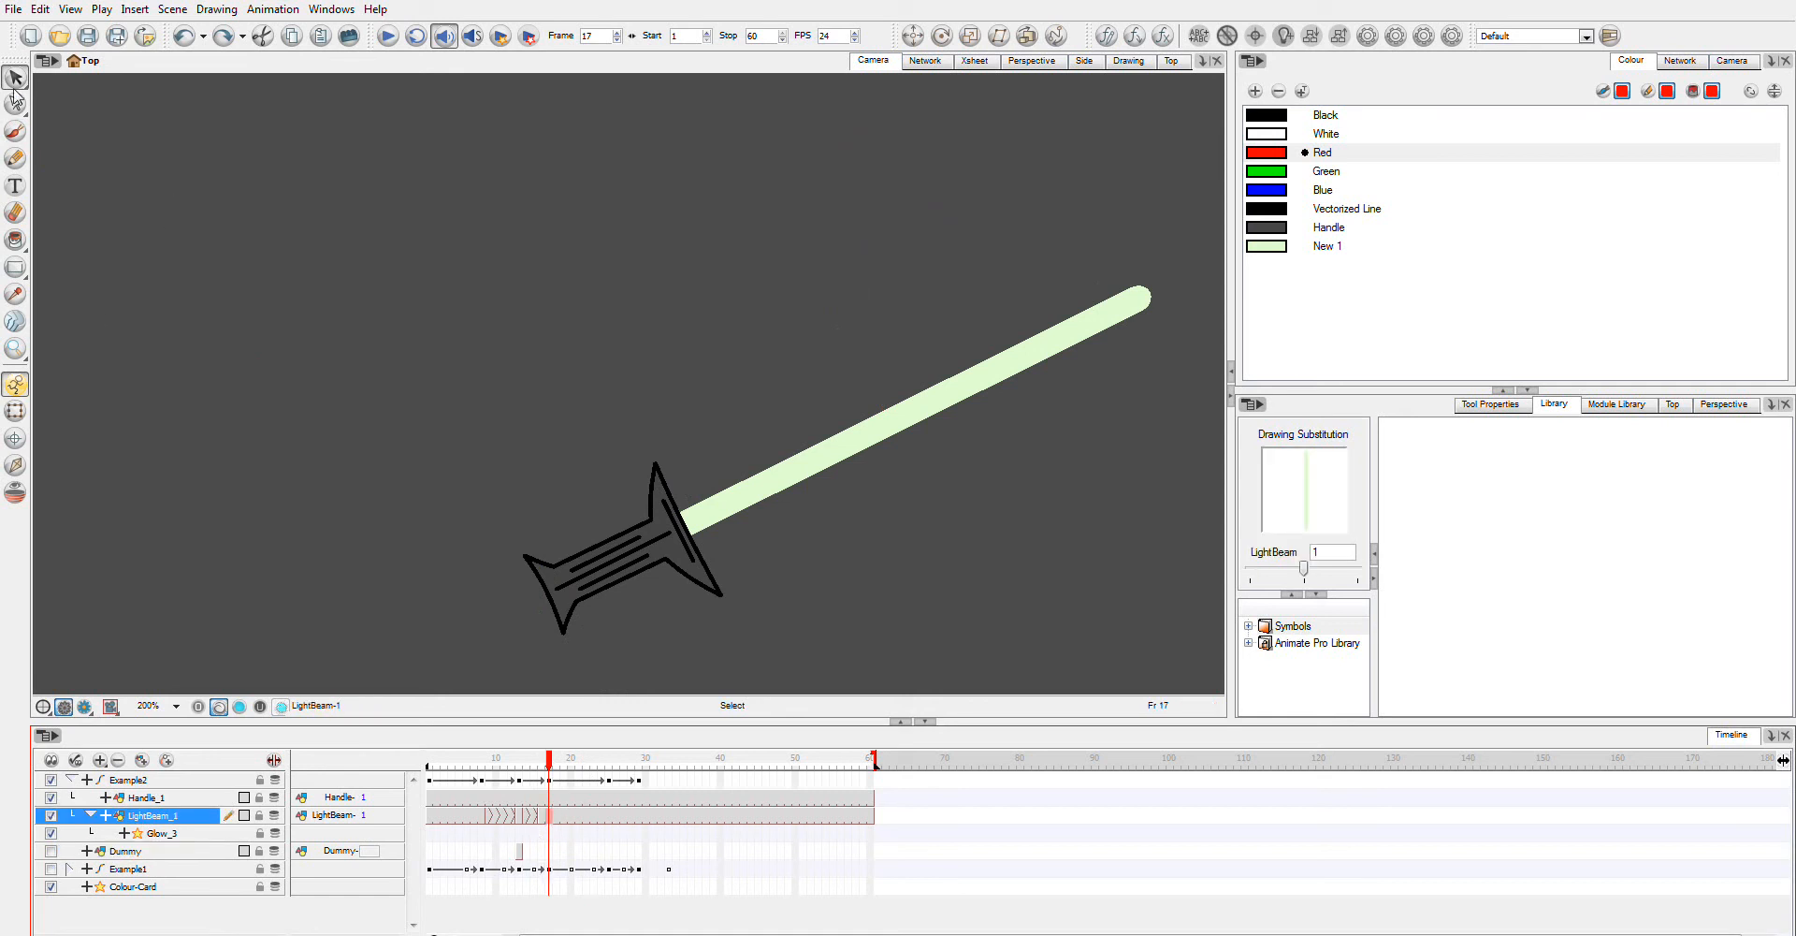
left_click(769, 345)
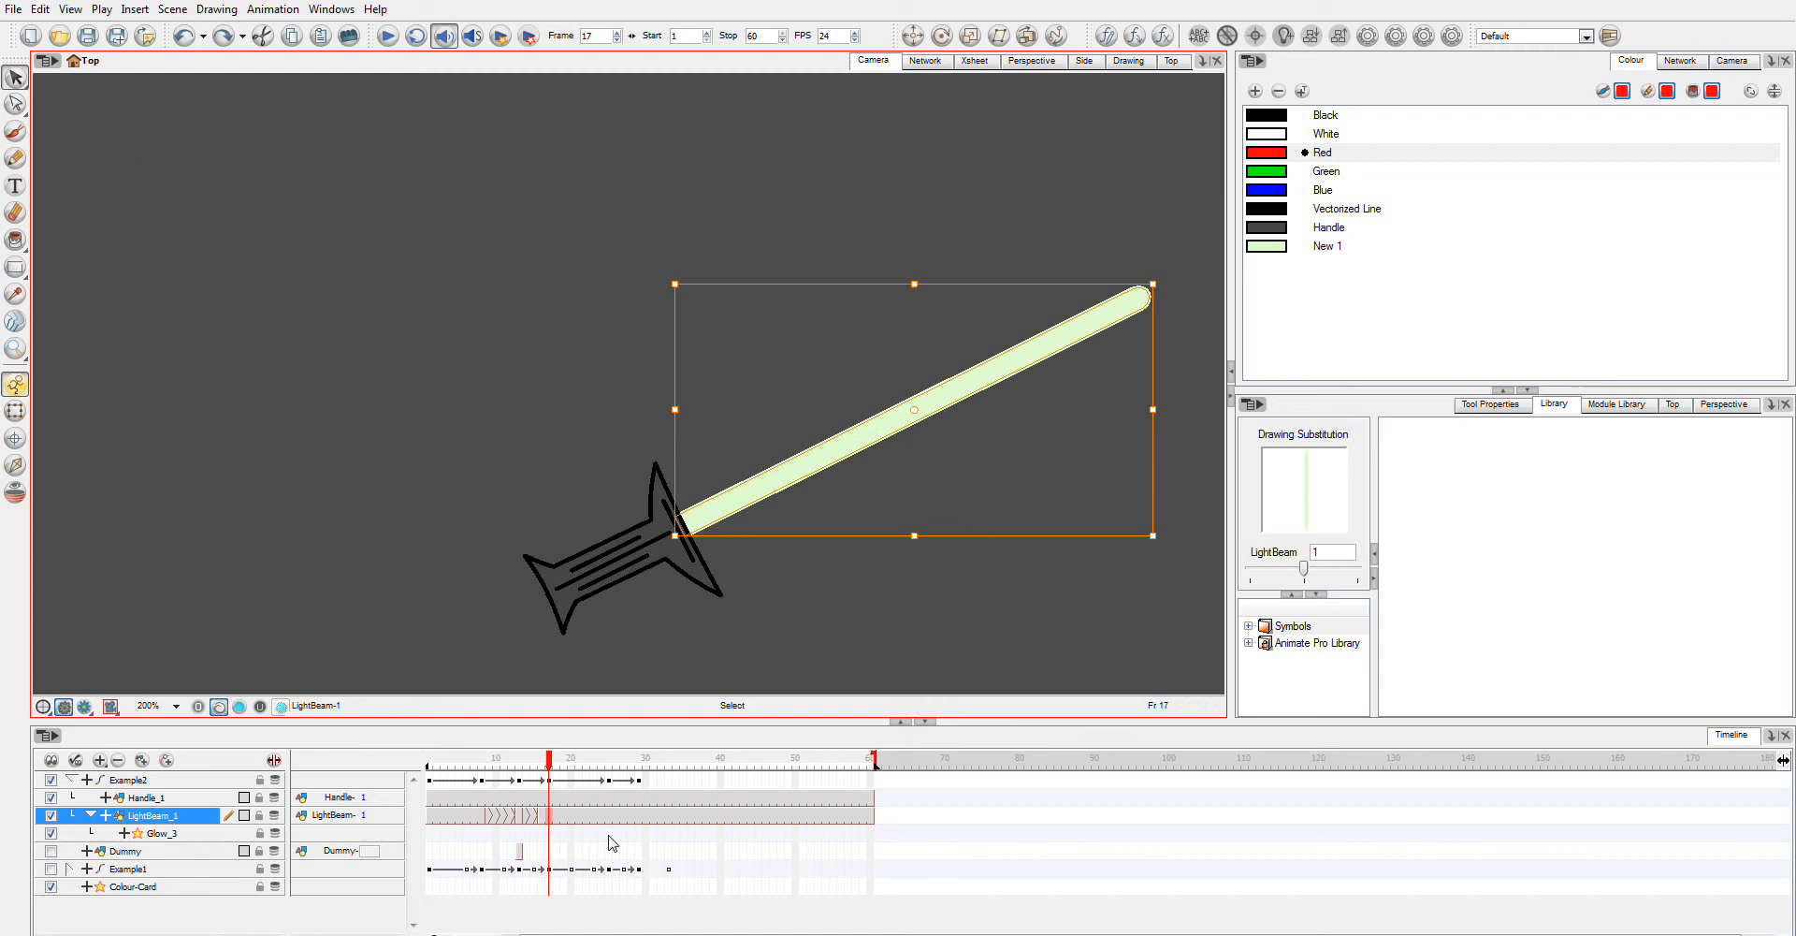
left_click(595, 851)
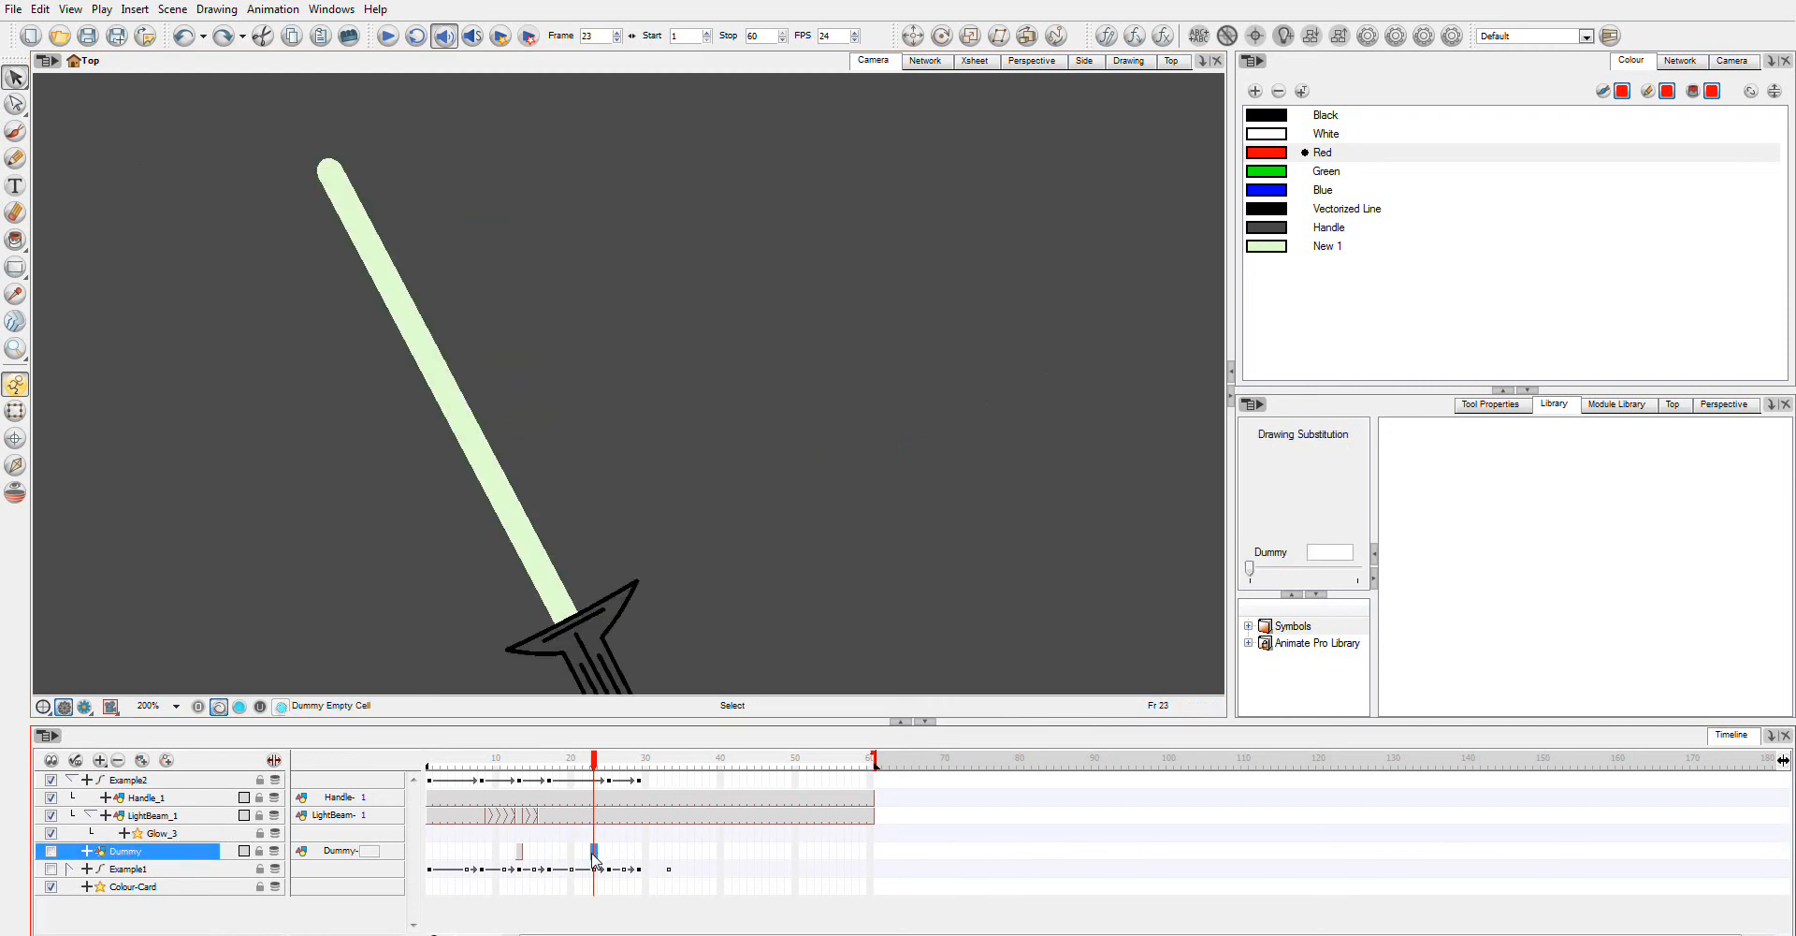
left_click_drag(592, 852, 595, 851)
Step: Expose Dummy drawing 2 in the Dummy layer cell at frame 22
left_click(604, 781)
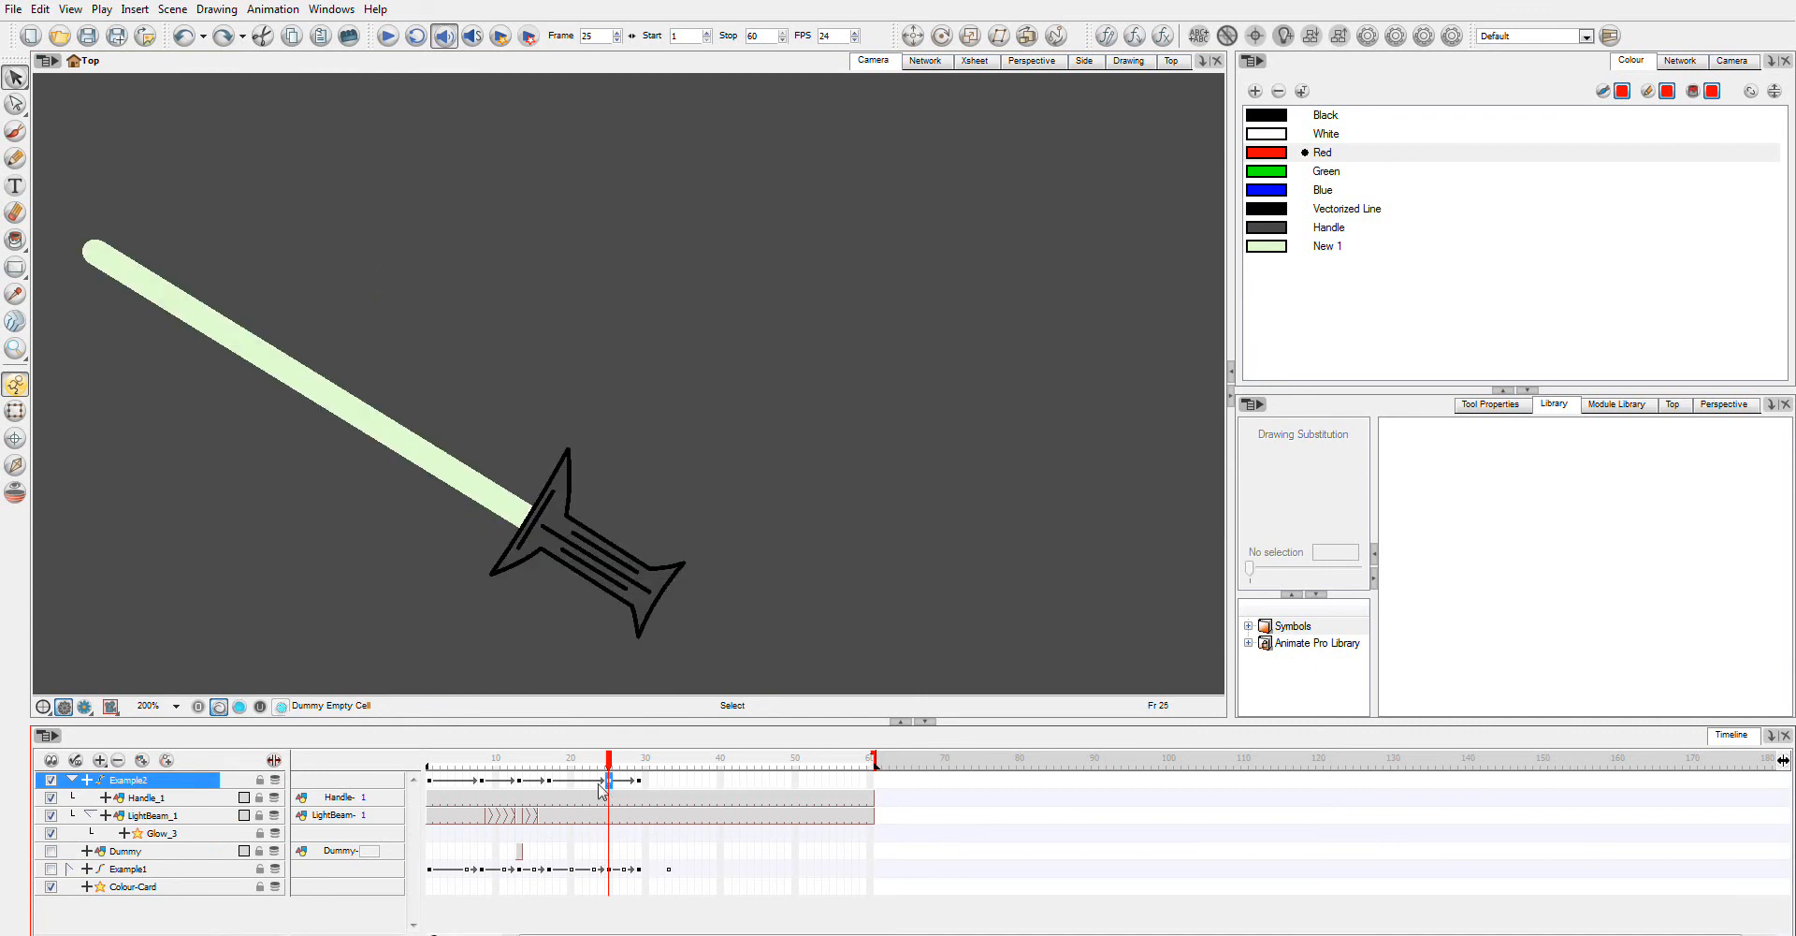
left_click_drag(601, 790, 573, 888)
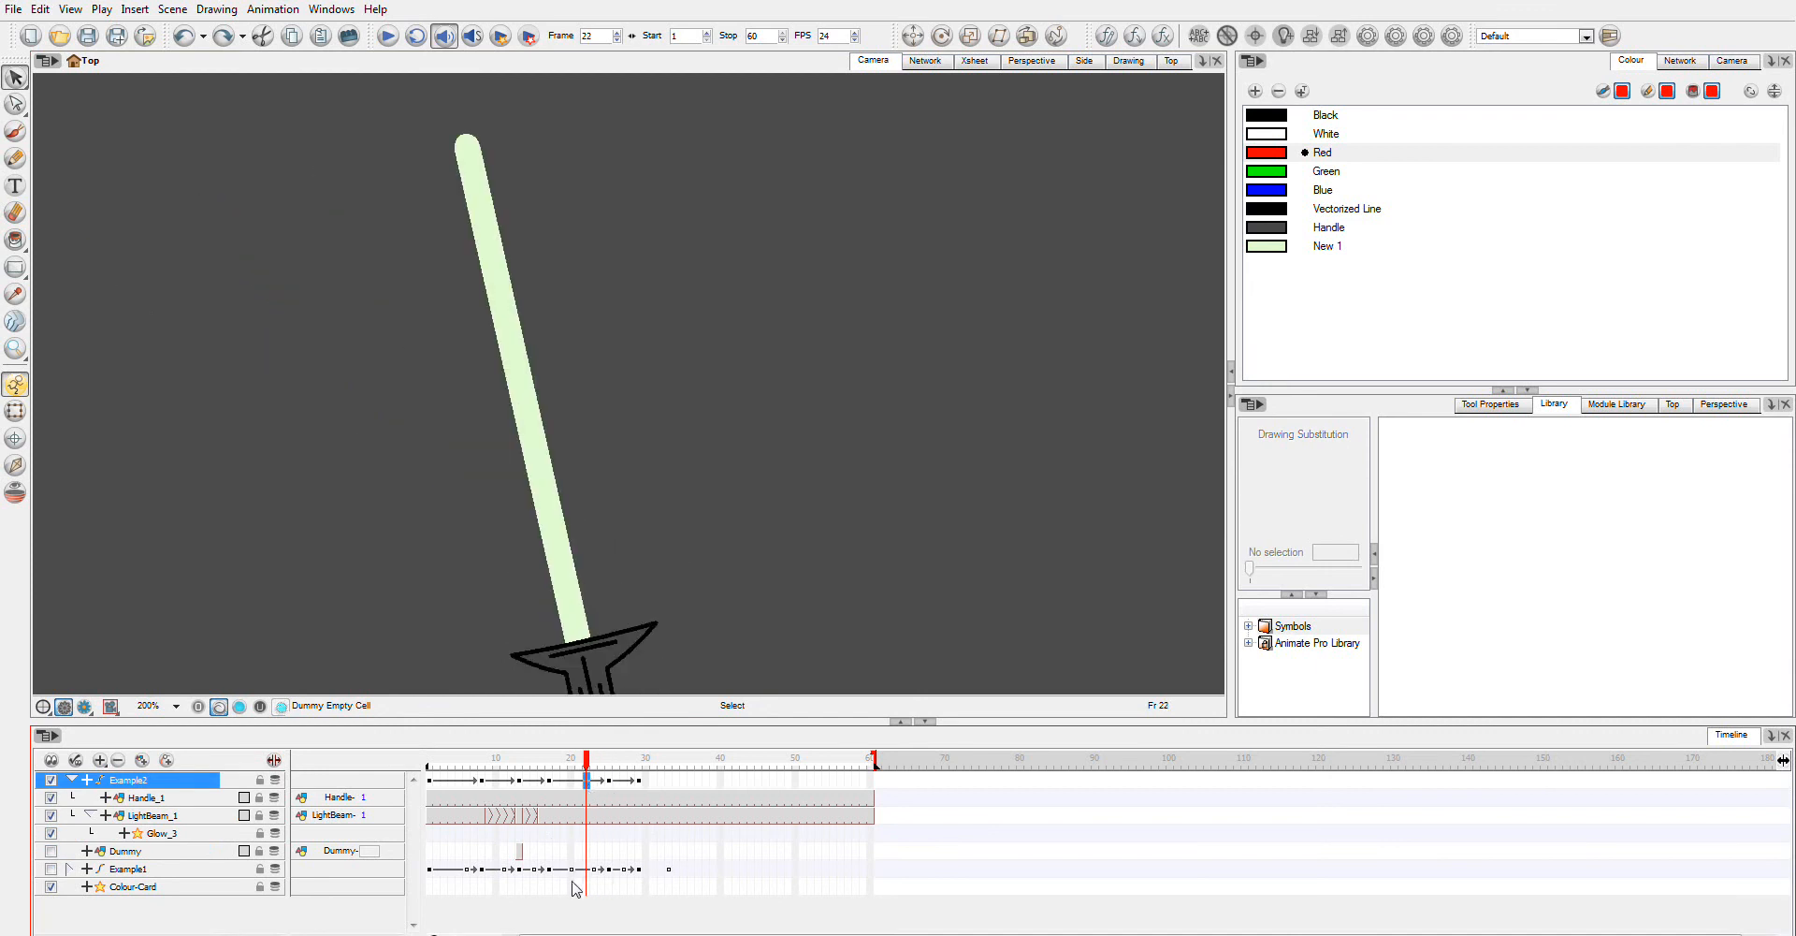
left_click(588, 852)
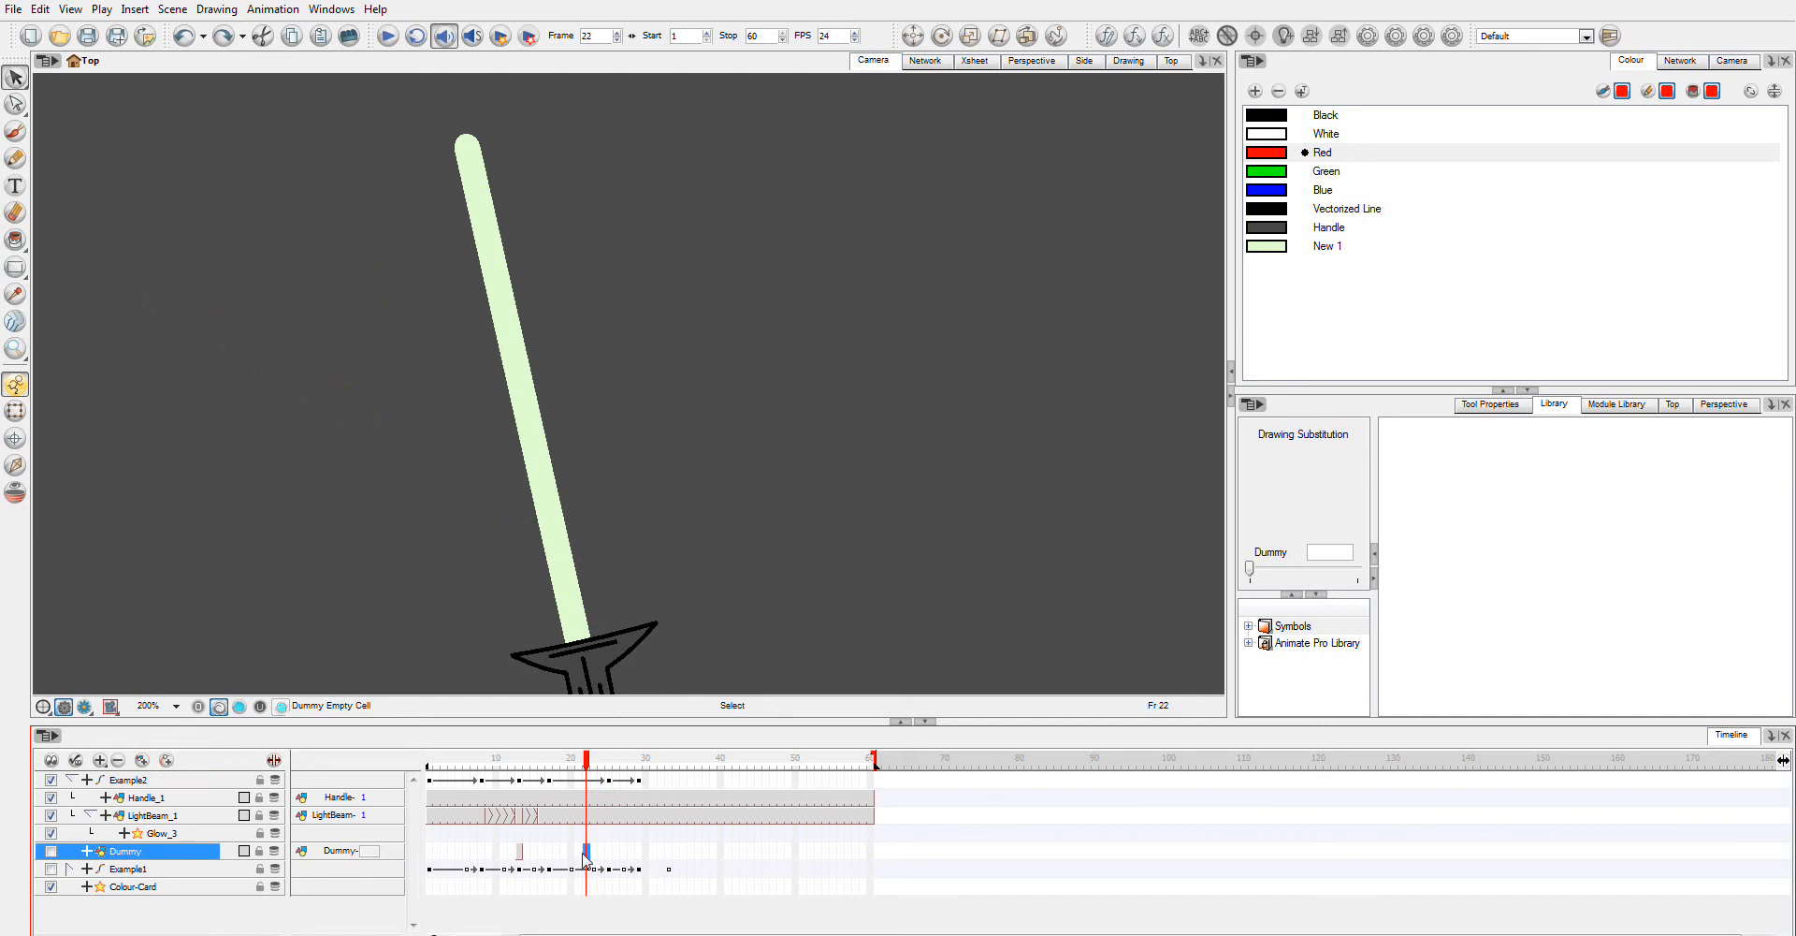
left_click_drag(587, 852, 588, 852)
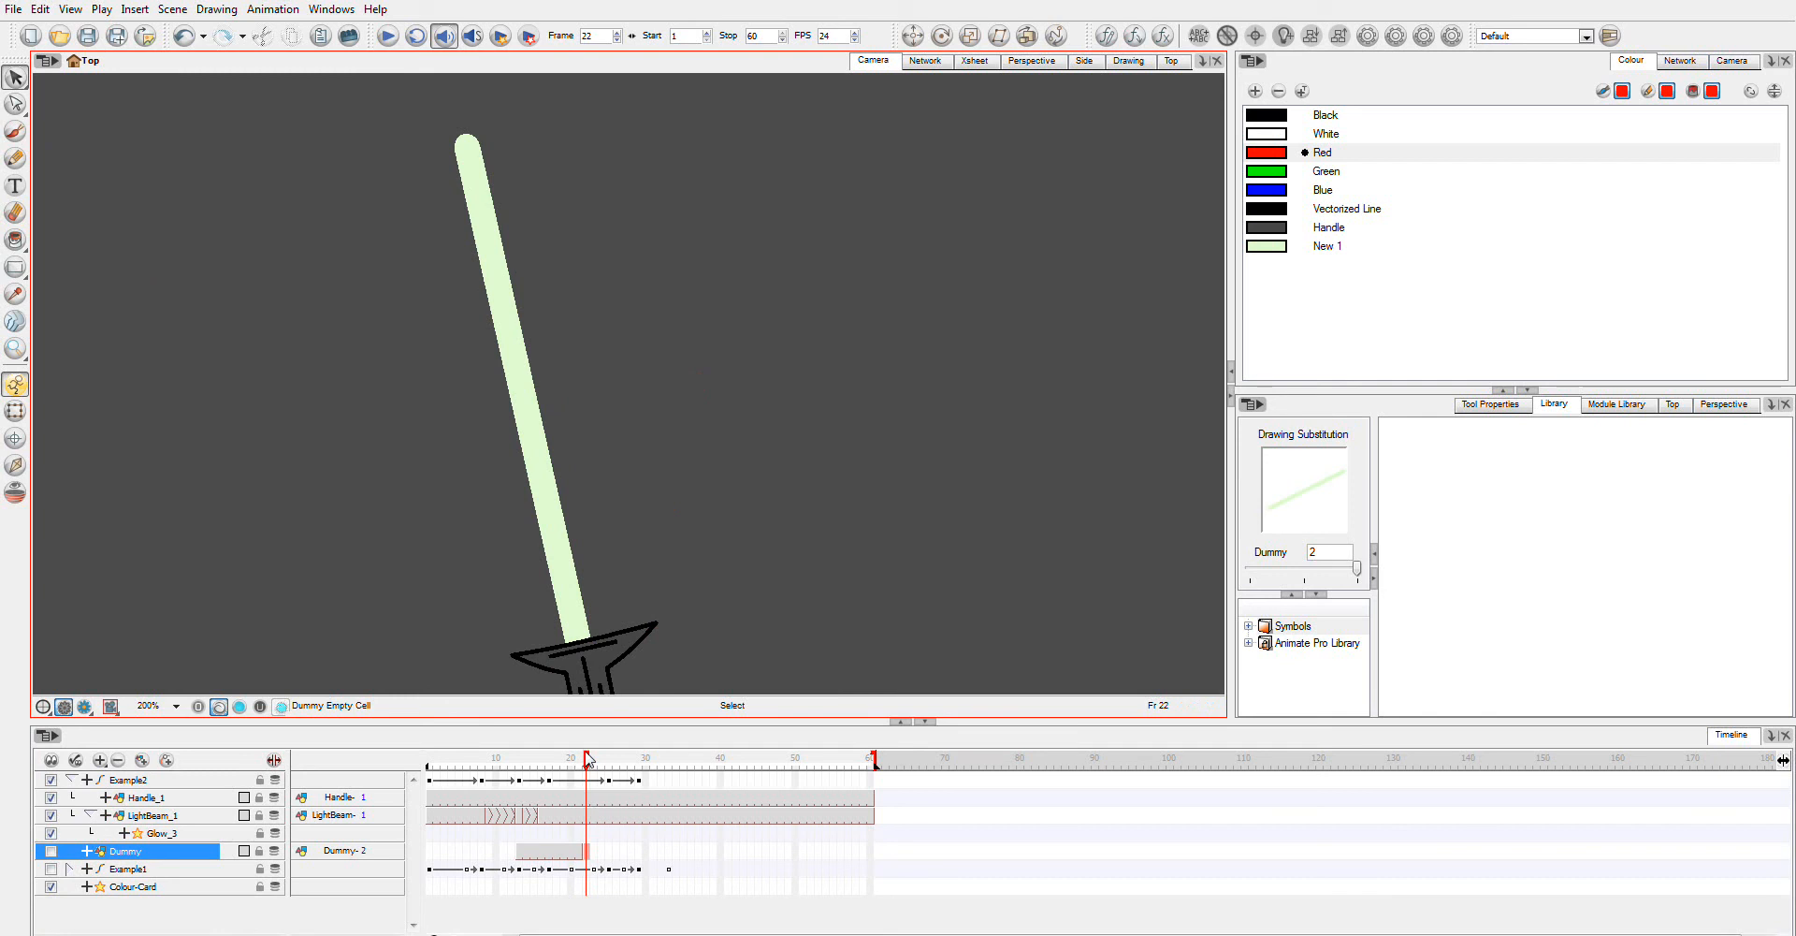
Step: Show the Dummy layer's beam drawing and lasso-select the misplaced diagonal beam
left_click(52, 851)
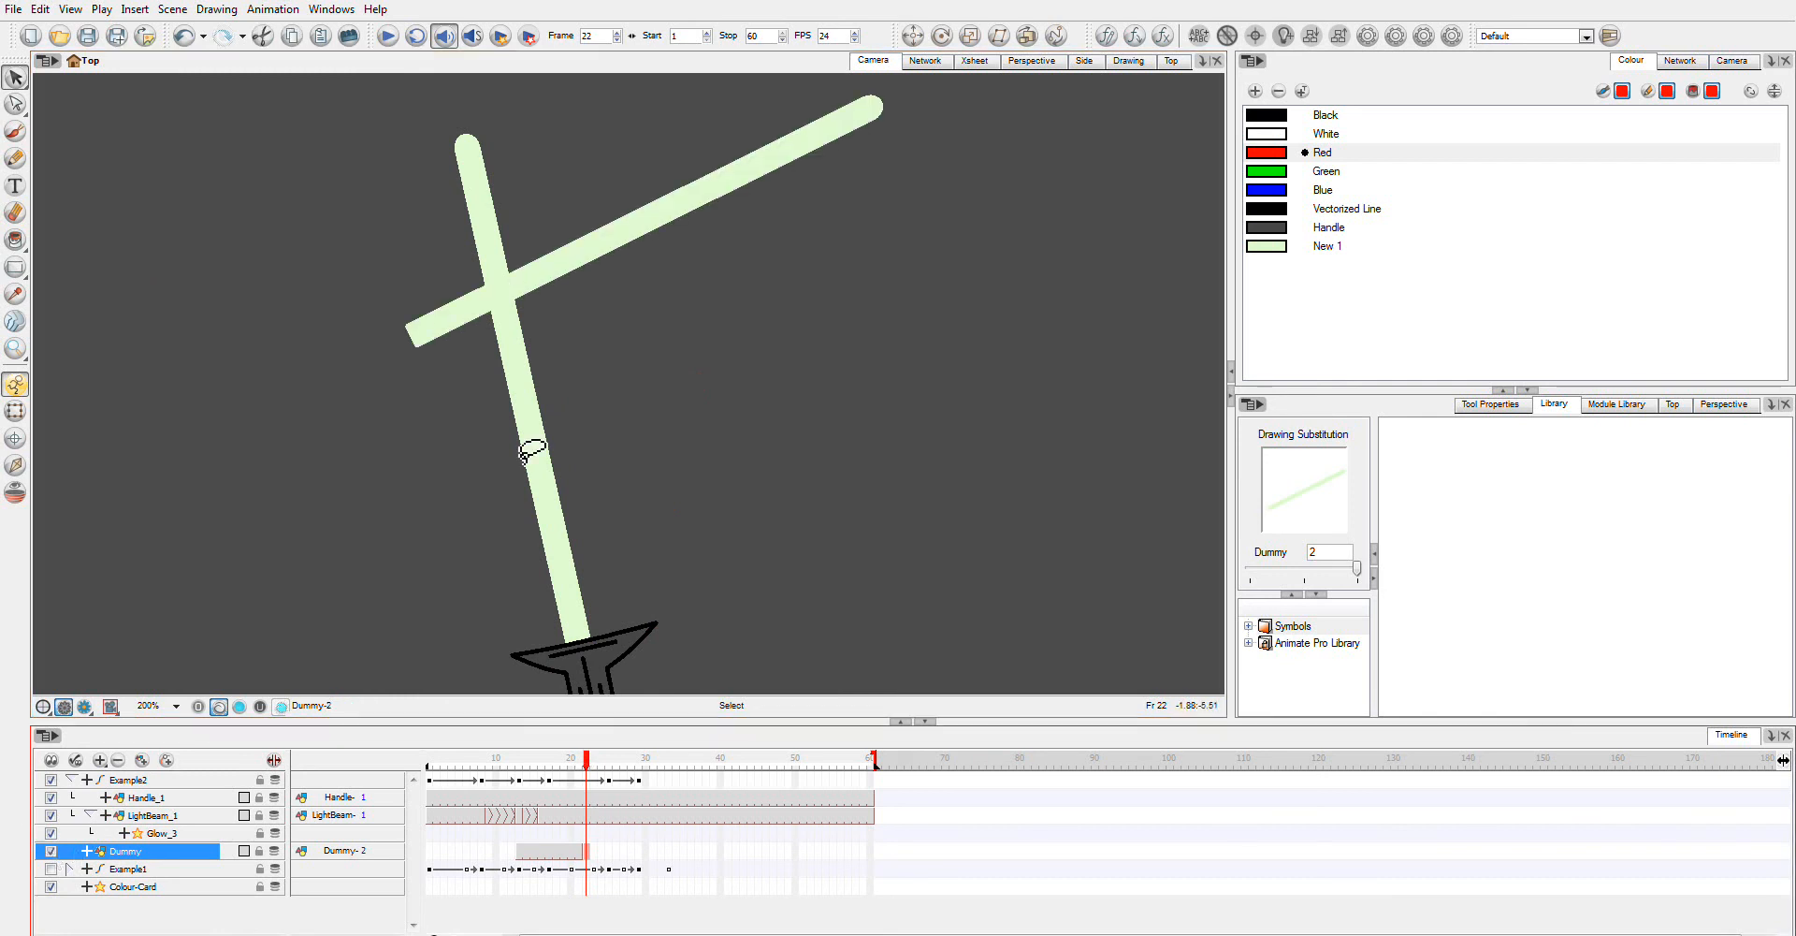
mouse_move(587, 762)
left_mouse_down()
mouse_move(452, 765)
mouse_move(589, 765)
left_mouse_up()
left_click_drag(582, 126, 728, 385)
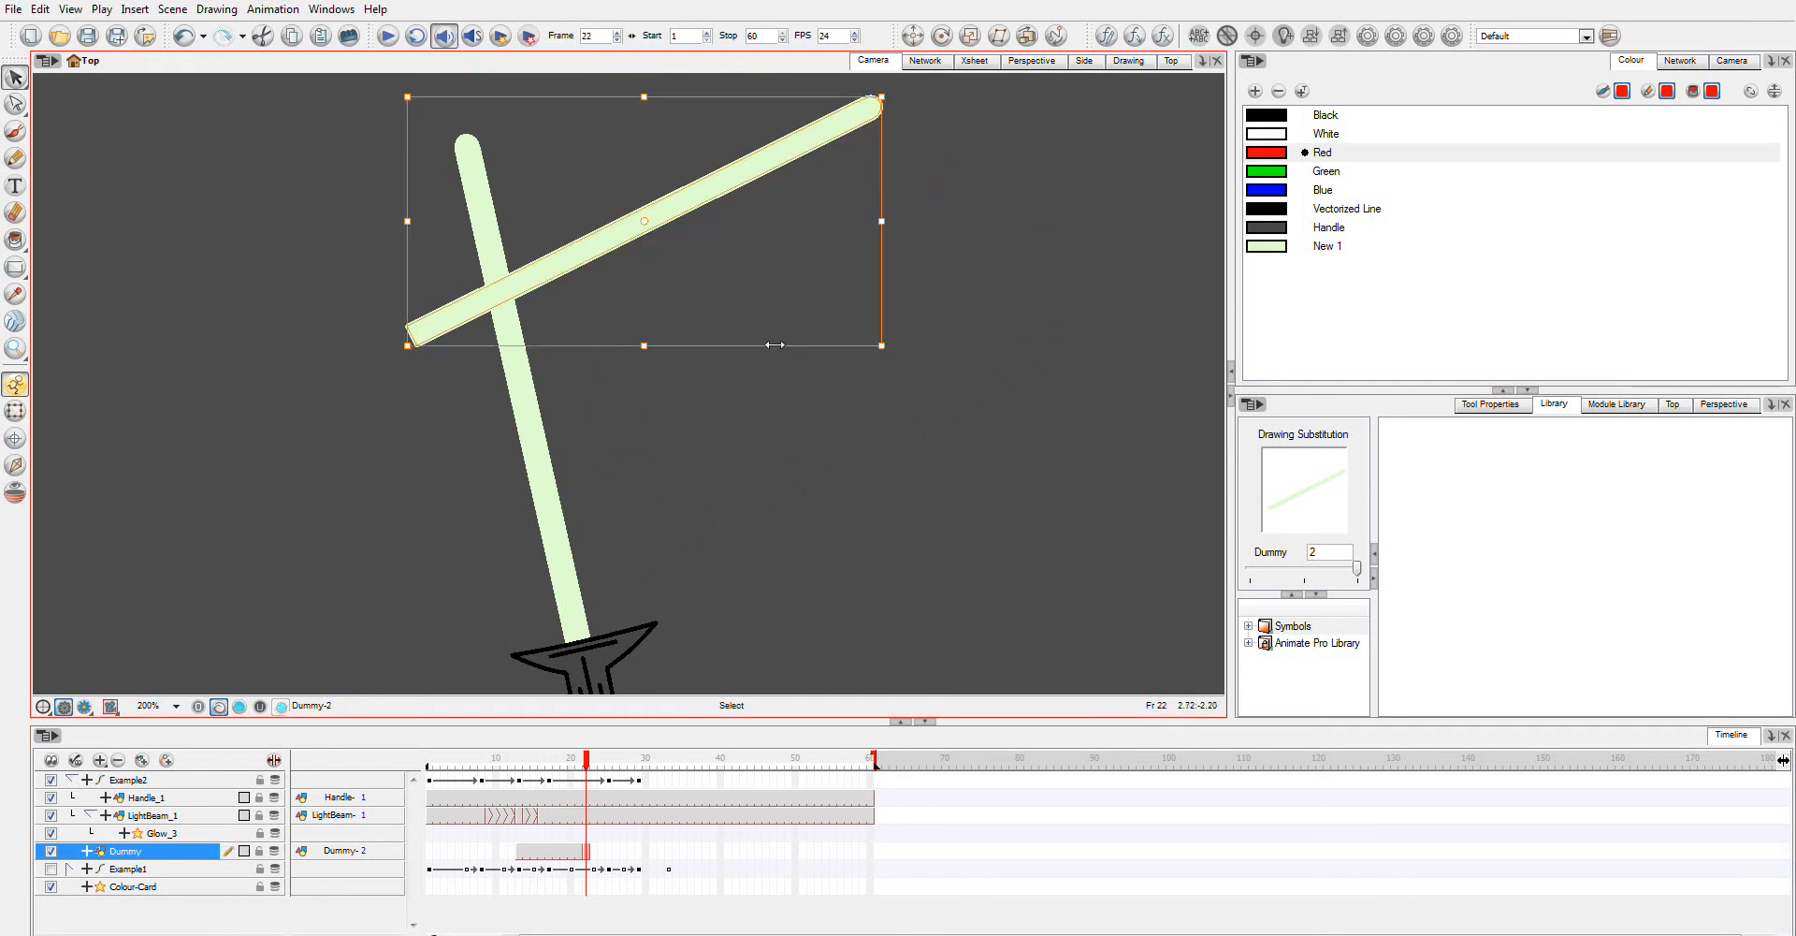
Step: Delete the misplaced beam and select the diagonal light beam stroke at frame 17
key("Delete")
left_click(553, 853)
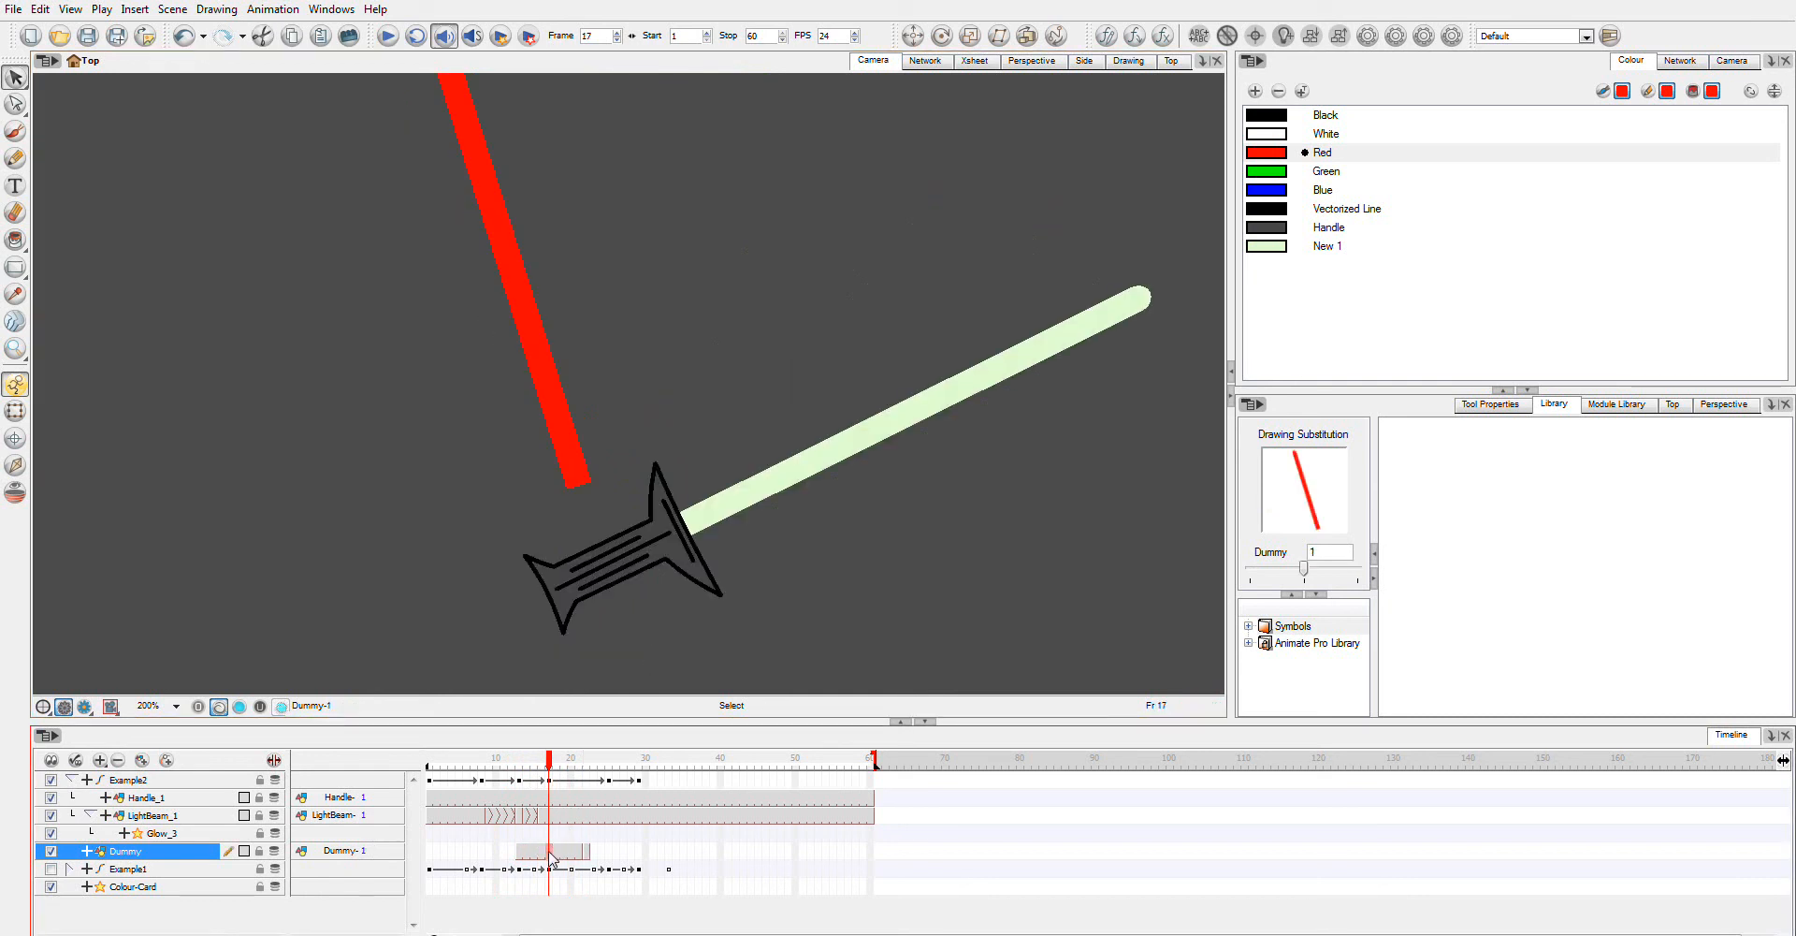
left_click_drag(870, 274, 968, 509)
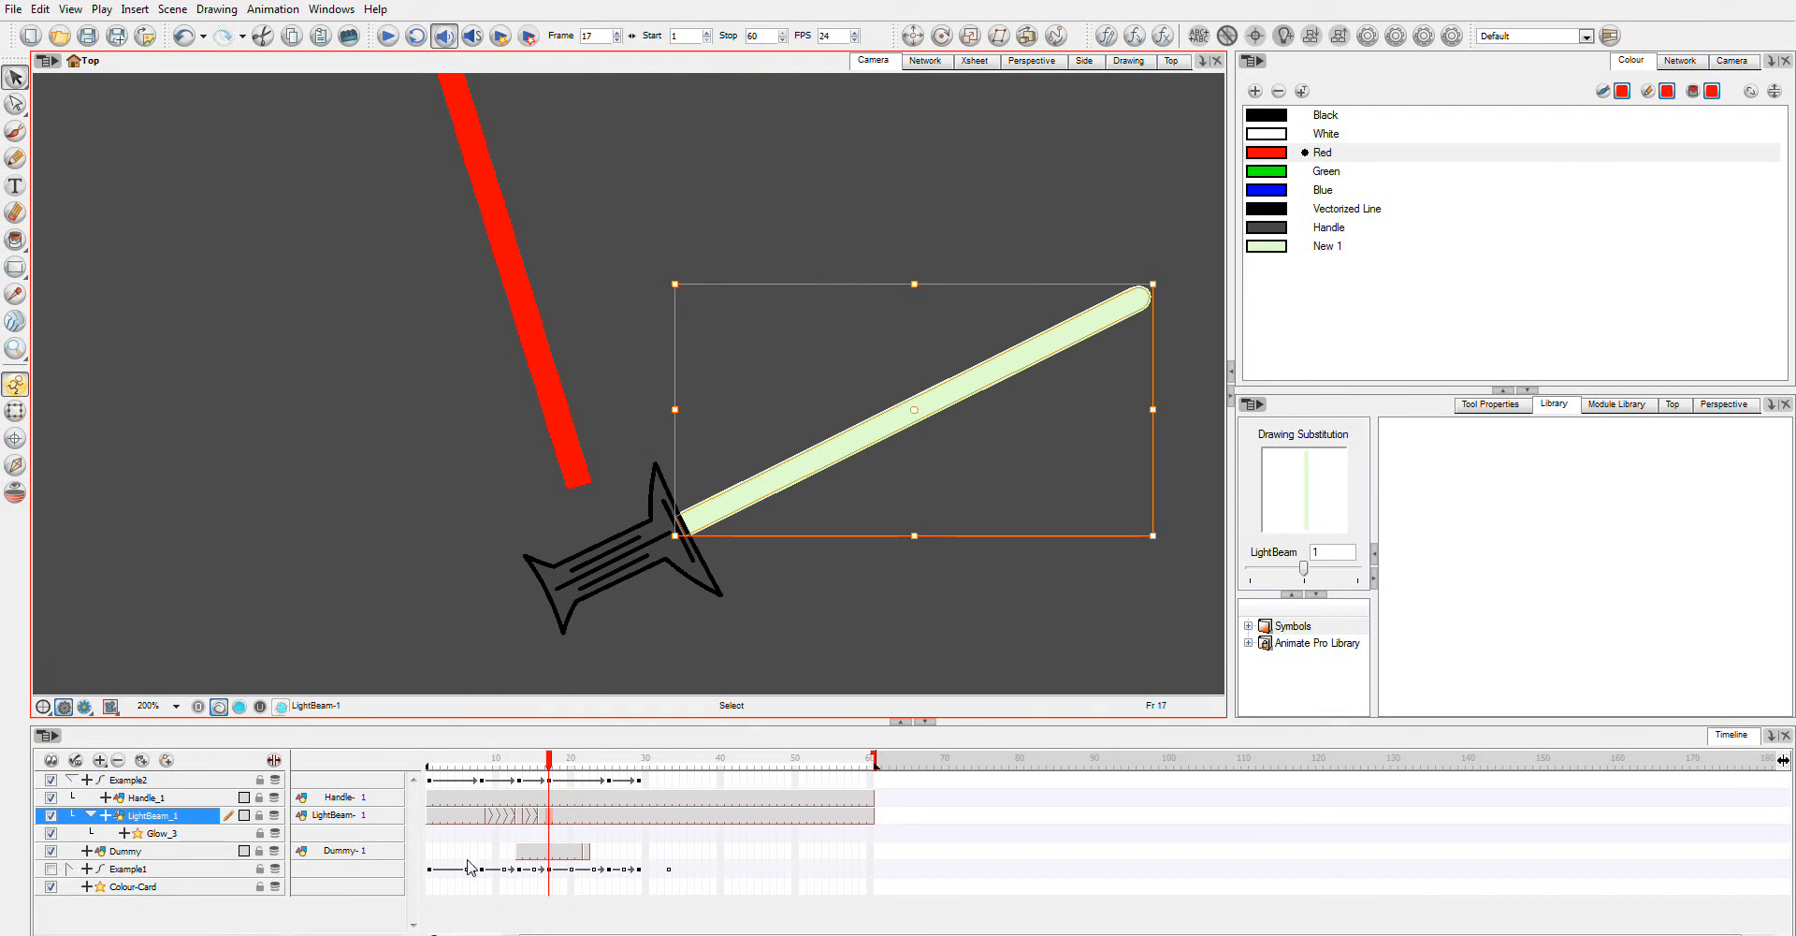
Step: Paste the copied beam into the Dummy drawing at frame 22 in the same position
left_click(586, 852)
left_click(794, 517)
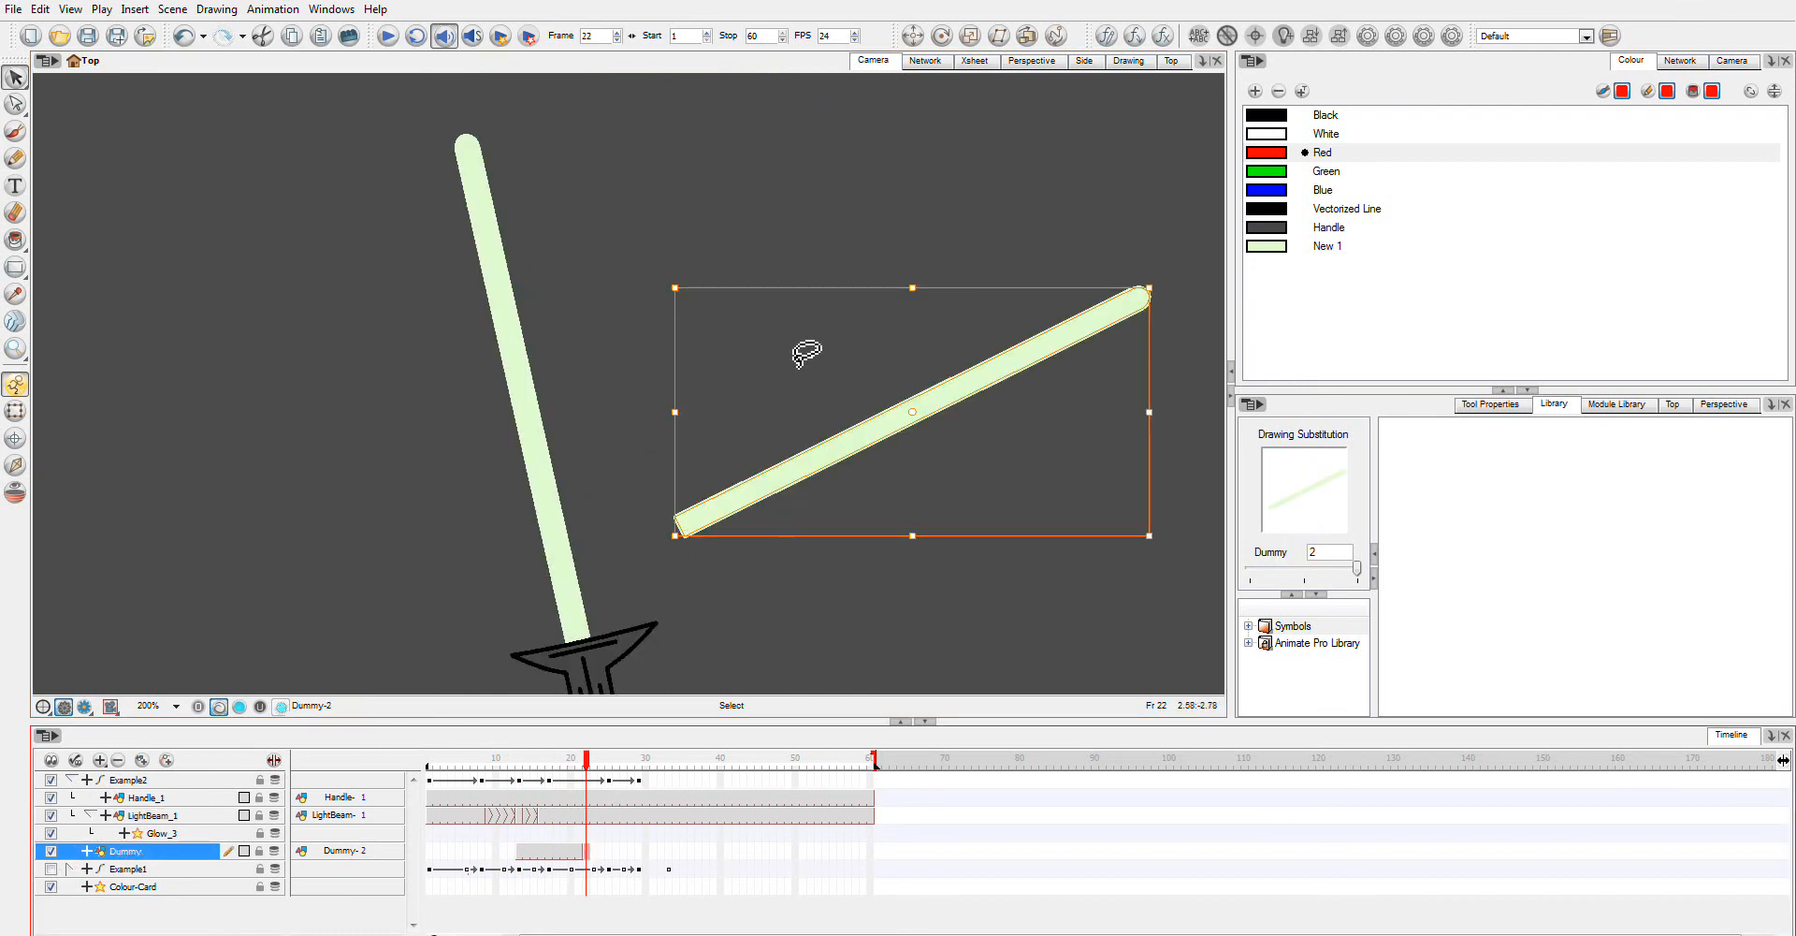
key("Escape")
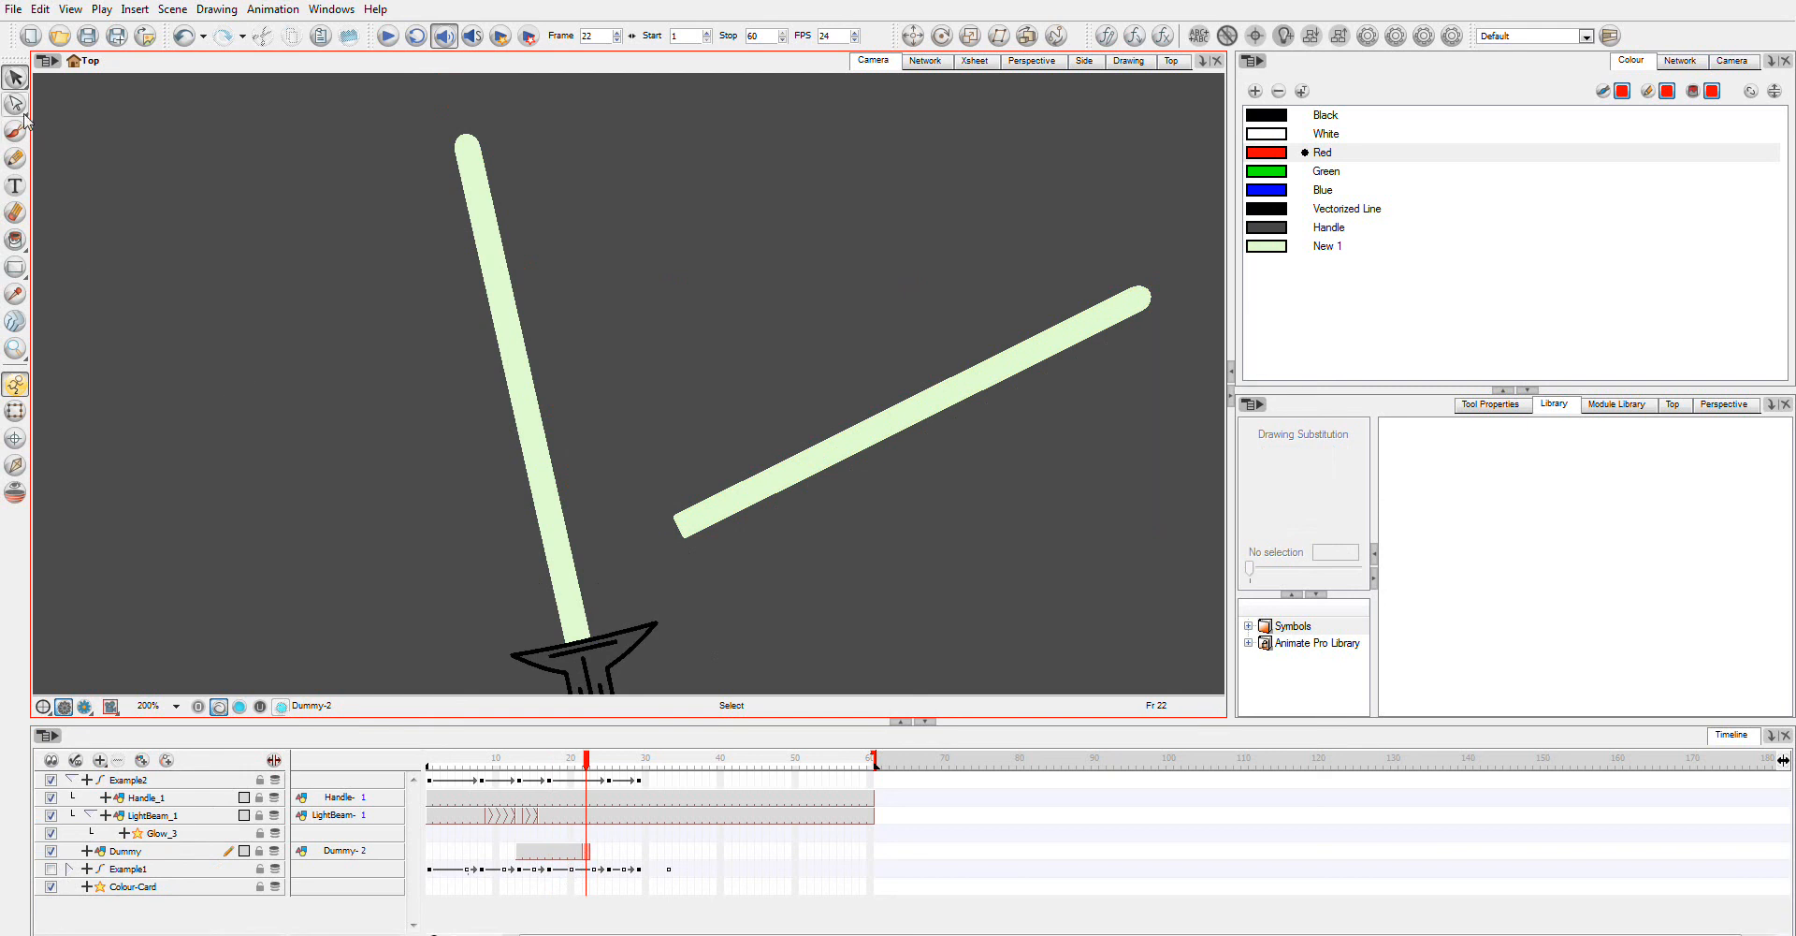
Step: Paint frame 22's diagonal Dummy beam red, leaving the straight LightBeam pale green
left_click(15, 239)
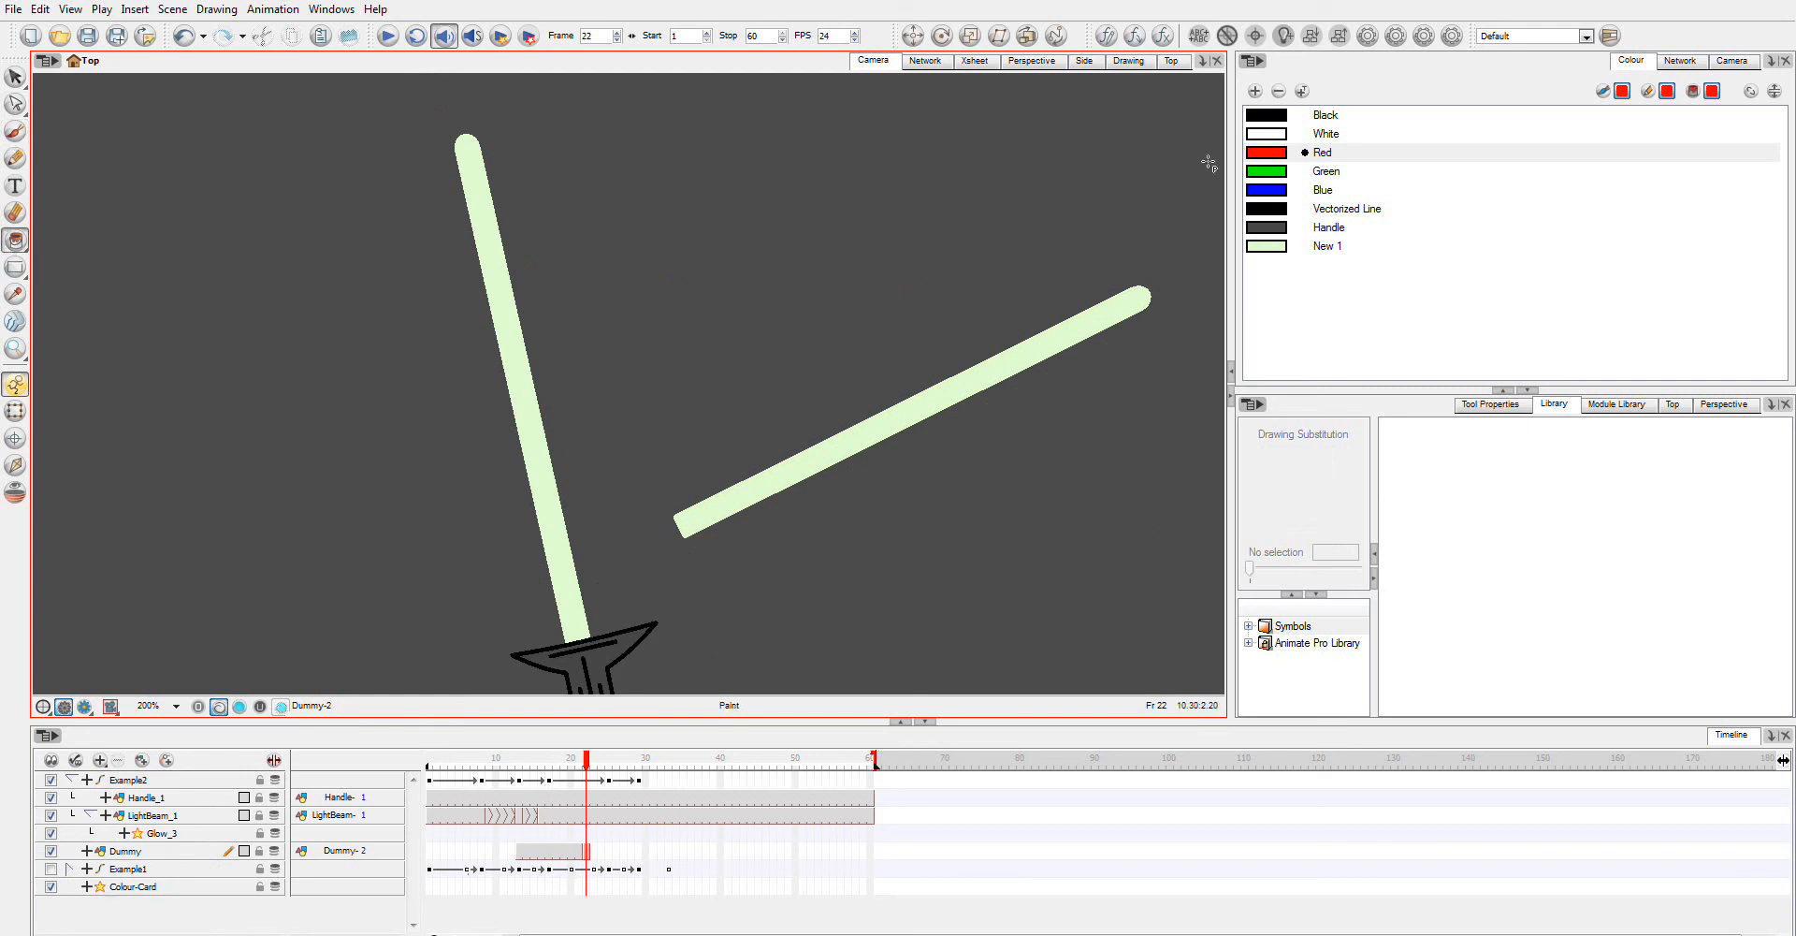
left_click_drag(1046, 280, 1115, 450)
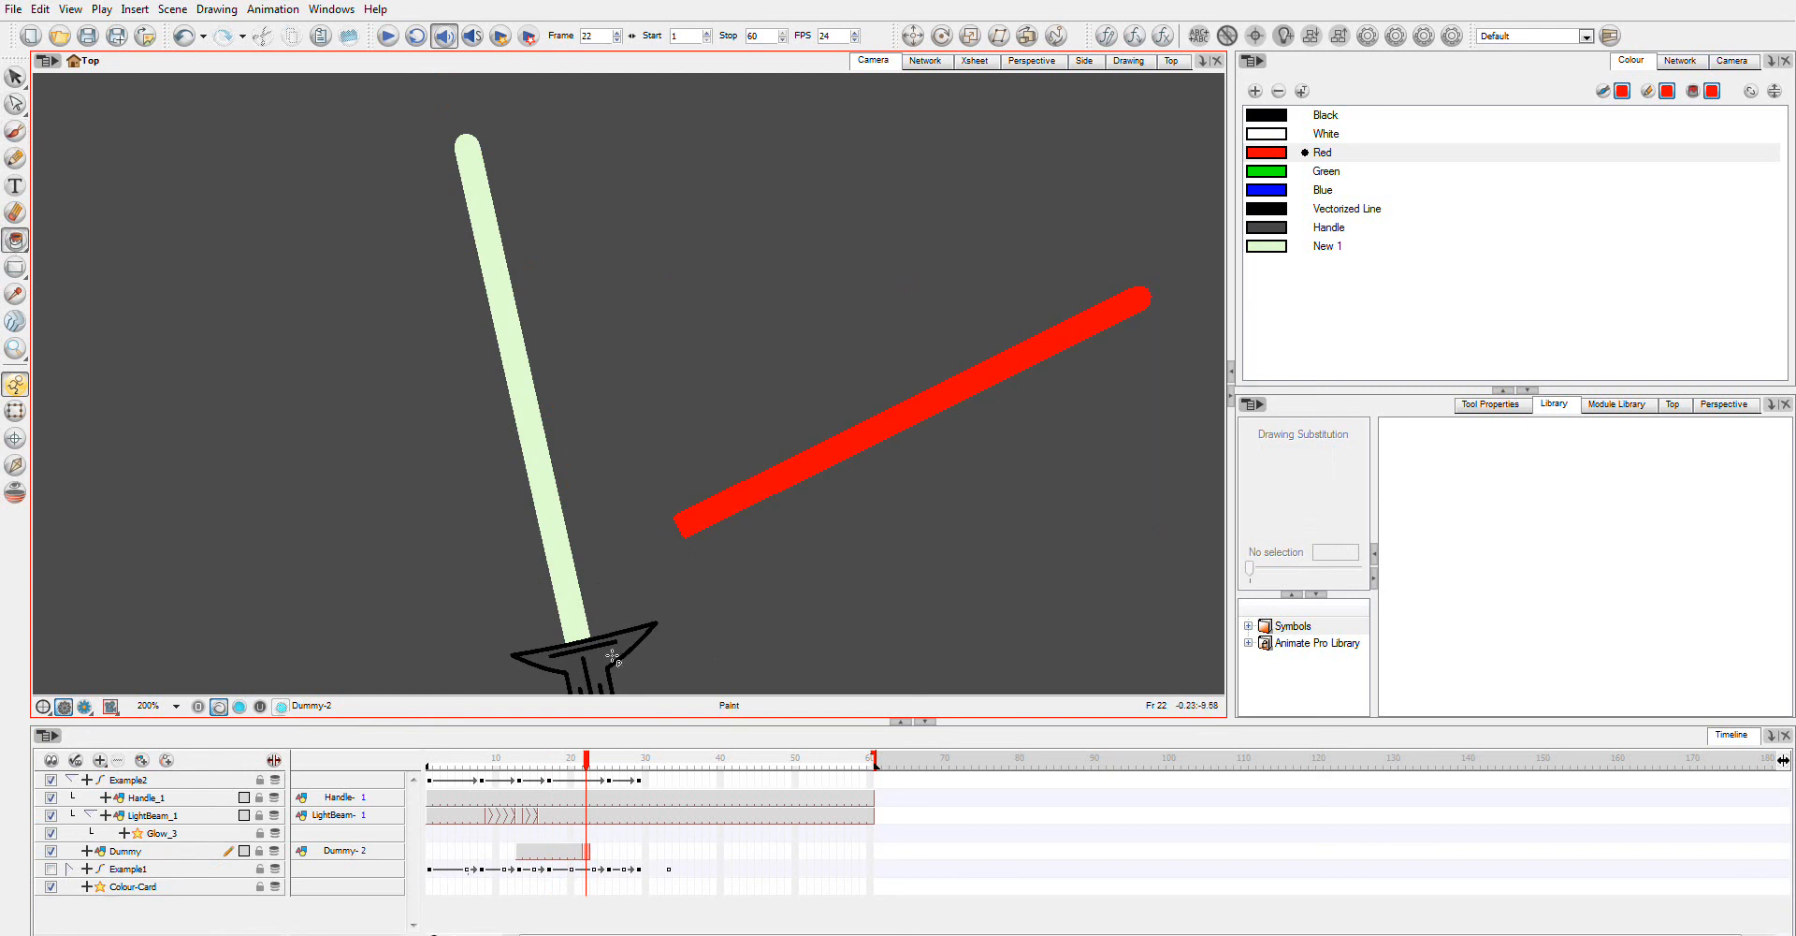
left_click(587, 818)
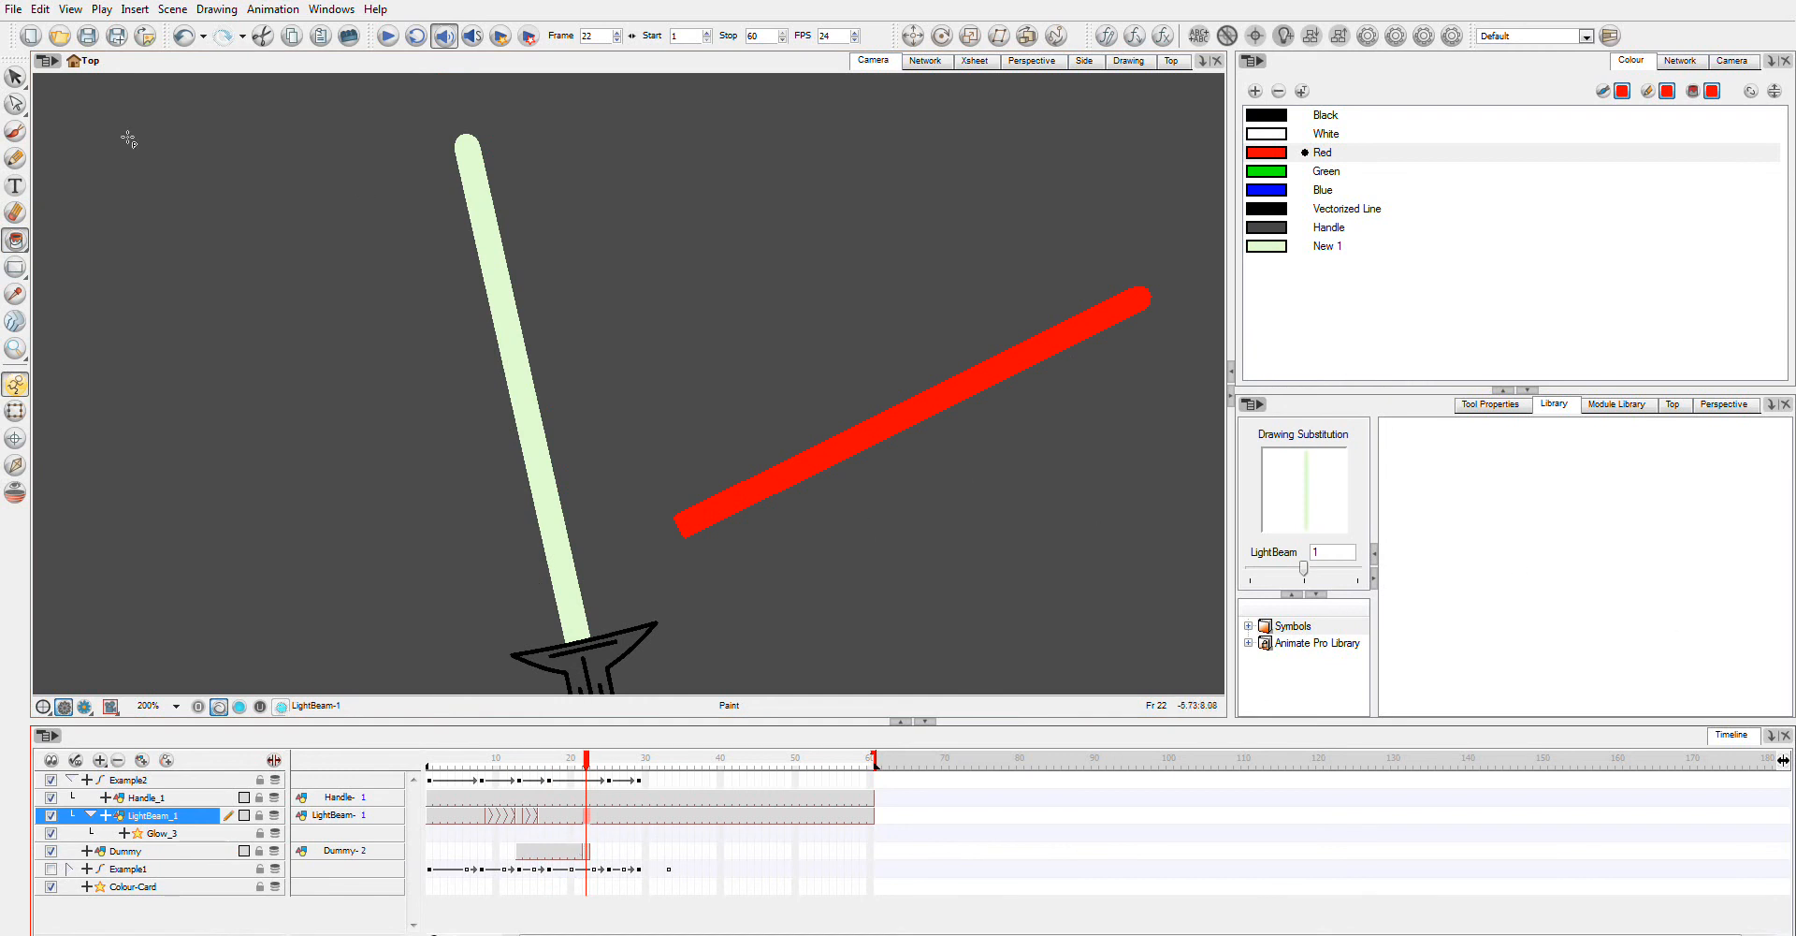
Step: Lasso the vertical beam and duplicate it to new LightBeam drawing 3 for frame 22
left_click(15, 79)
mouse_move(416, 351)
left_mouse_down()
mouse_move(630, 319)
mouse_move(634, 367)
left_mouse_up()
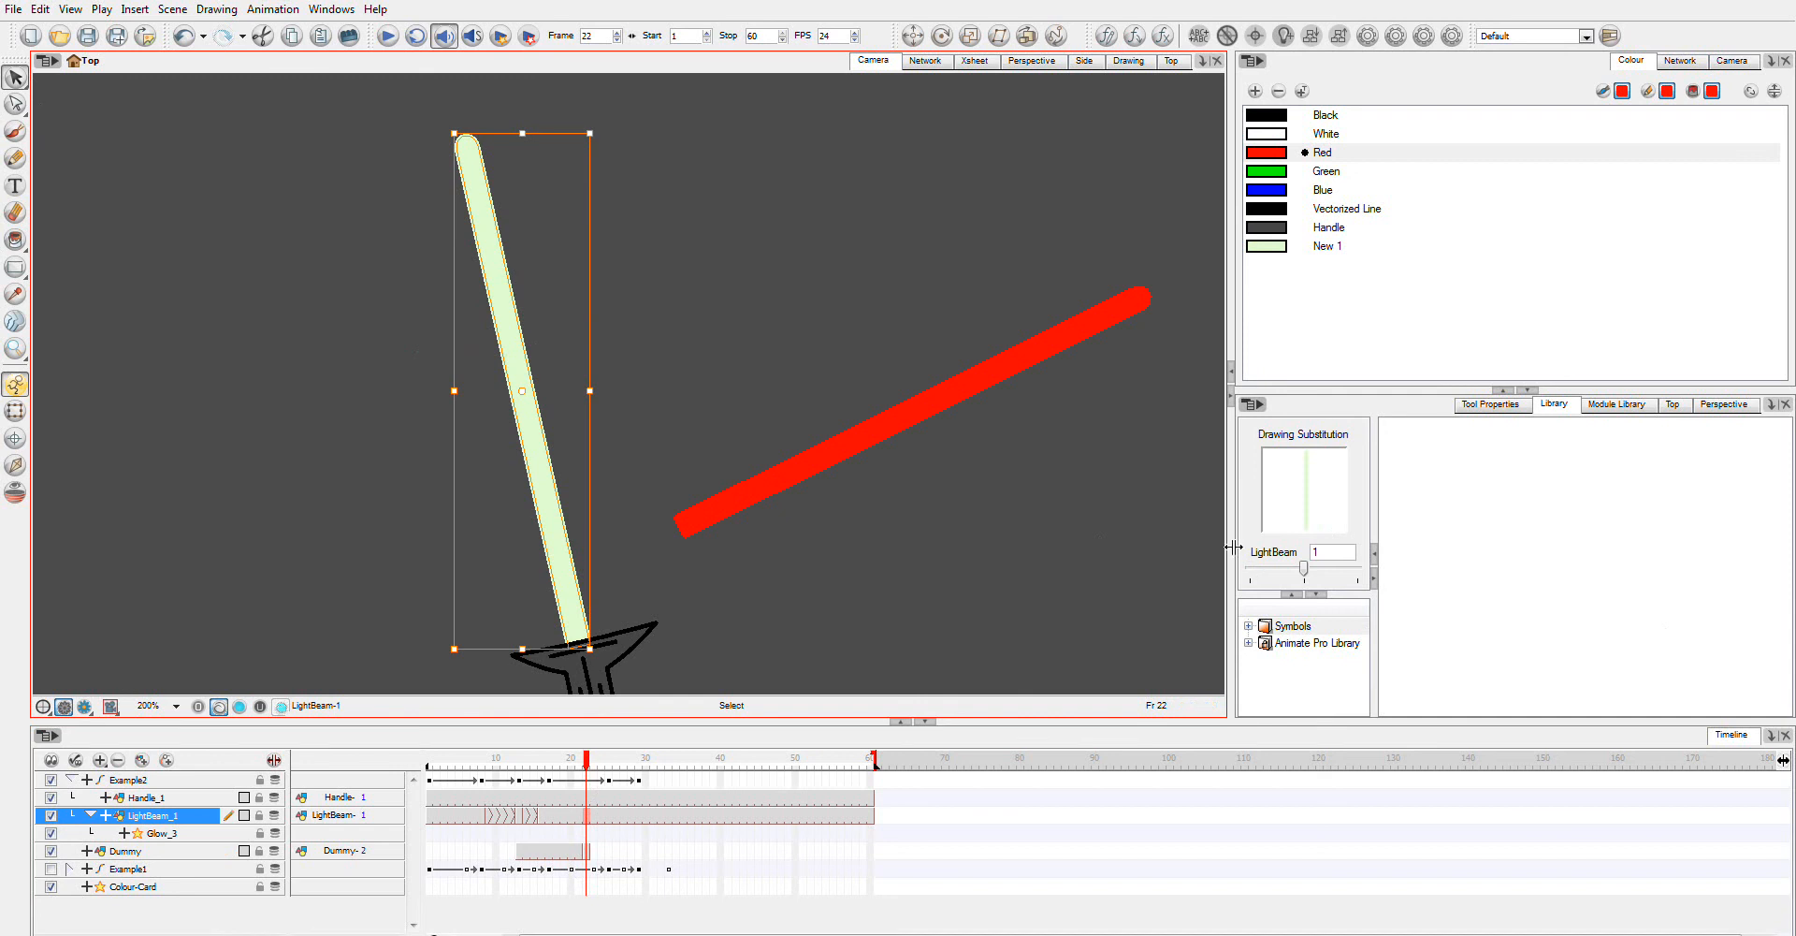
key("bracketright")
key("bracketright")
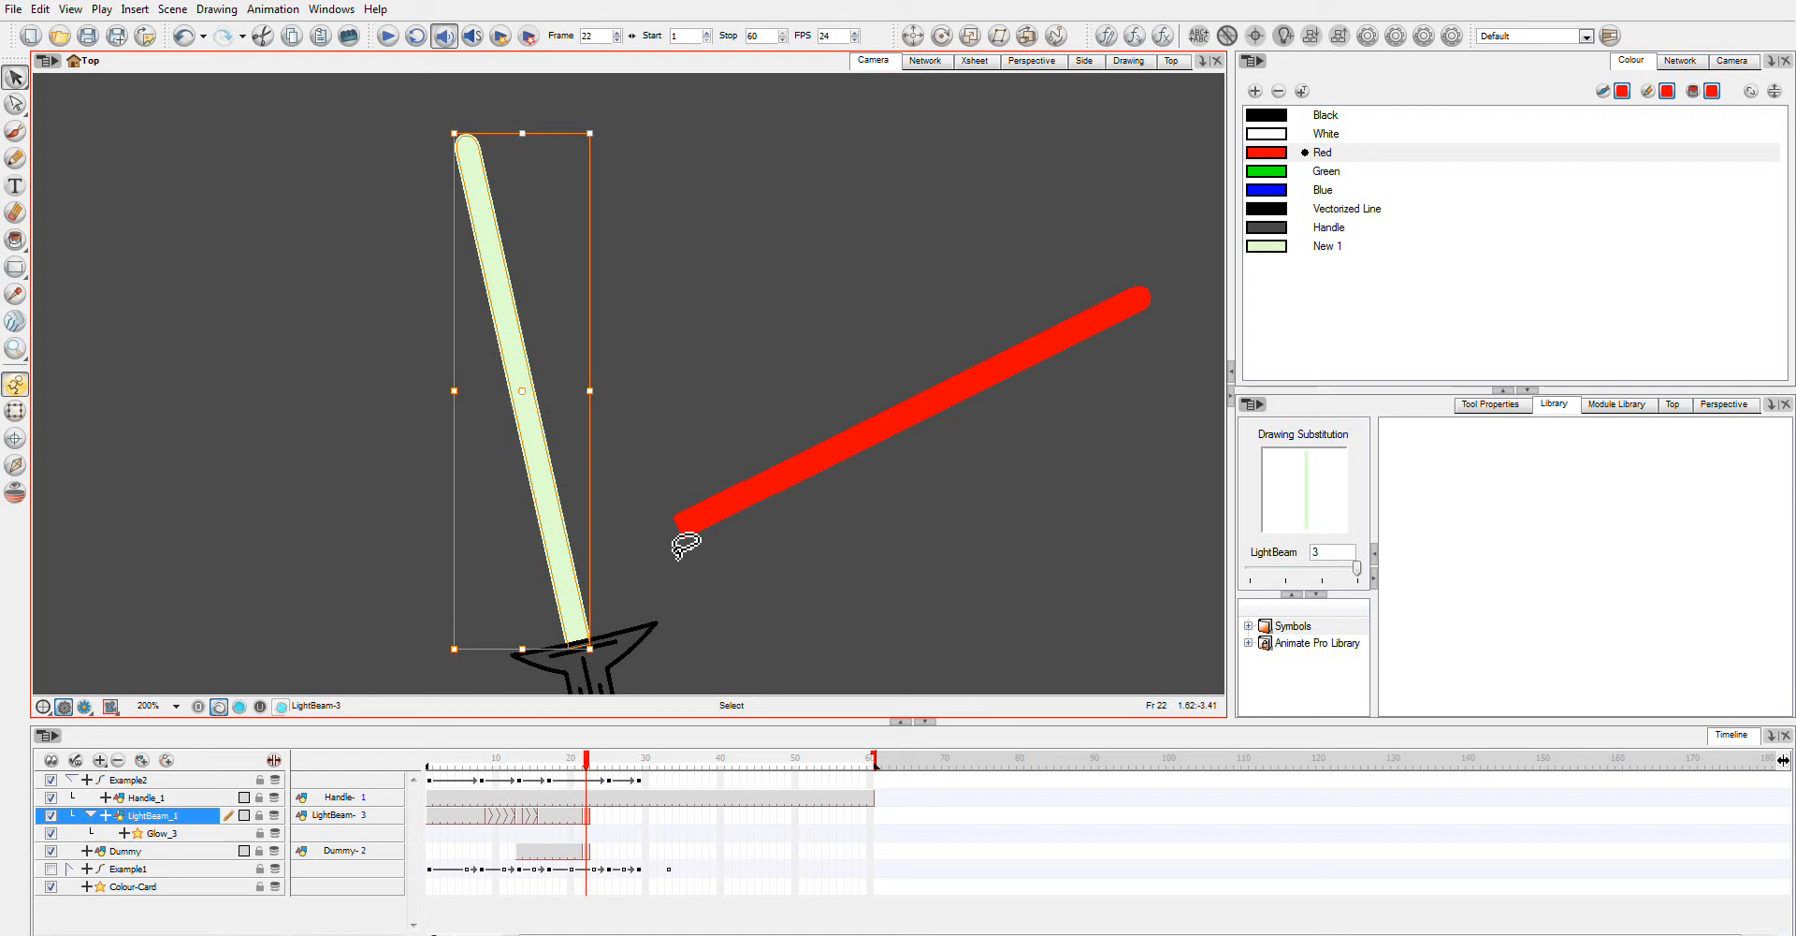
left_click(15, 103)
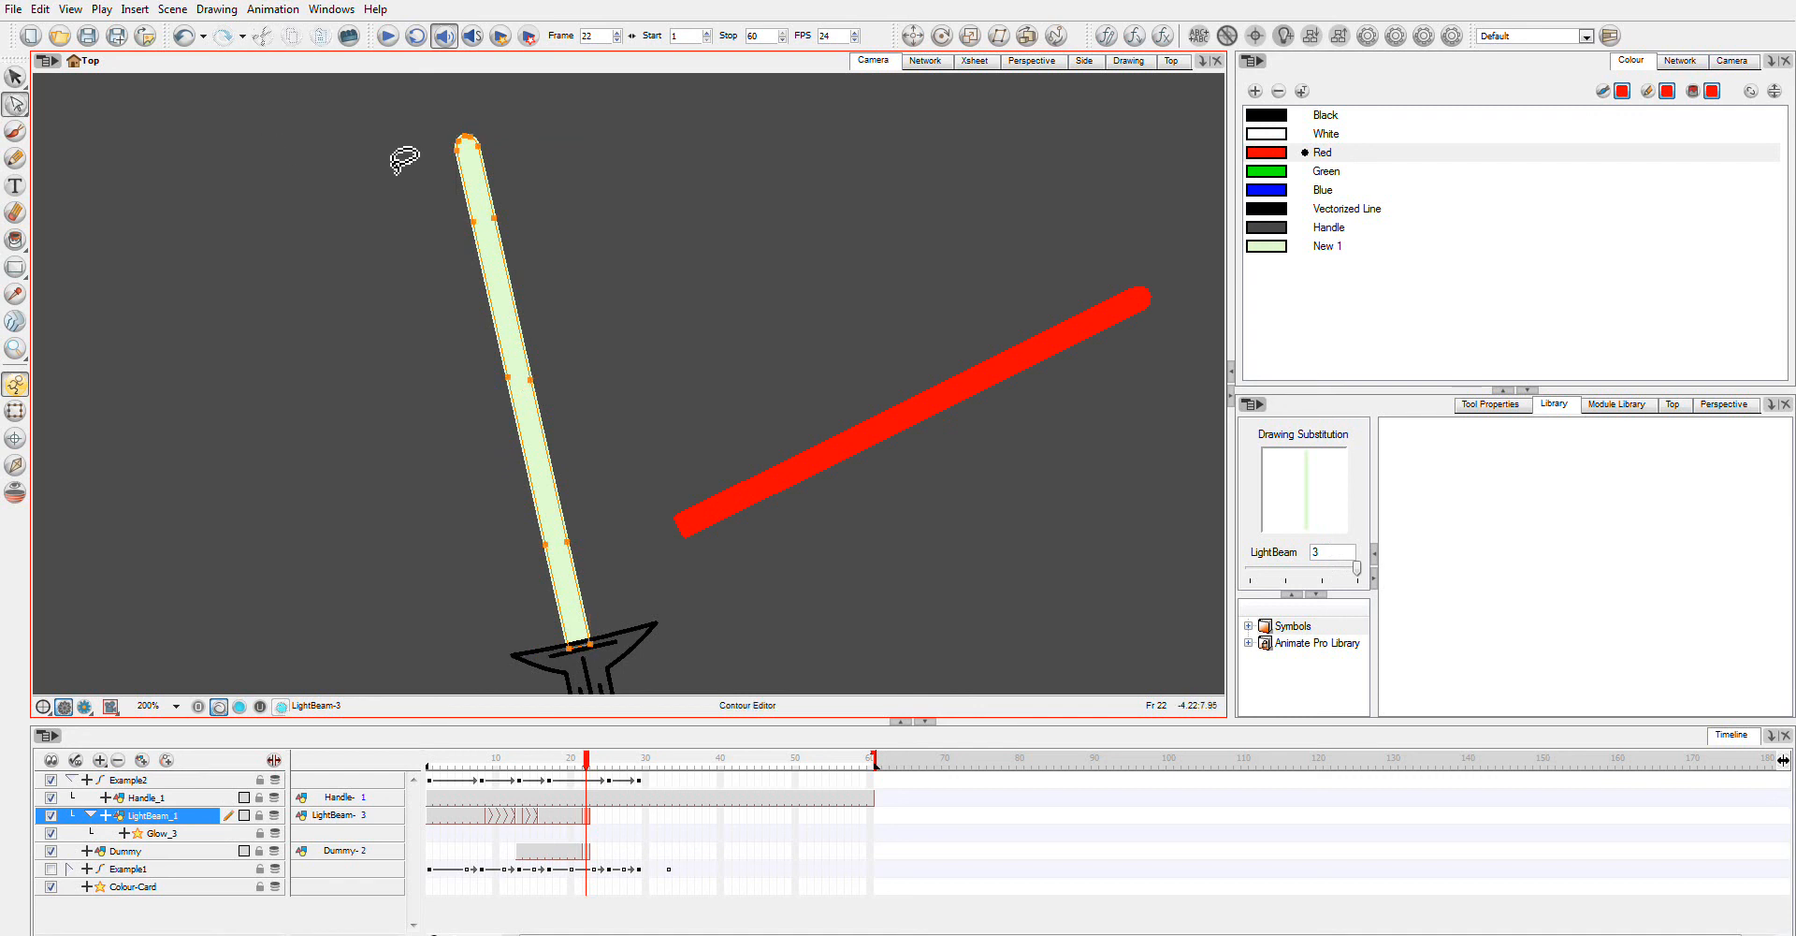
Step: With the Contour Editor, pull the beam's top corner outward into a wide triangle
left_click(459, 143)
key("Escape")
left_click_drag(485, 201, 569, 267)
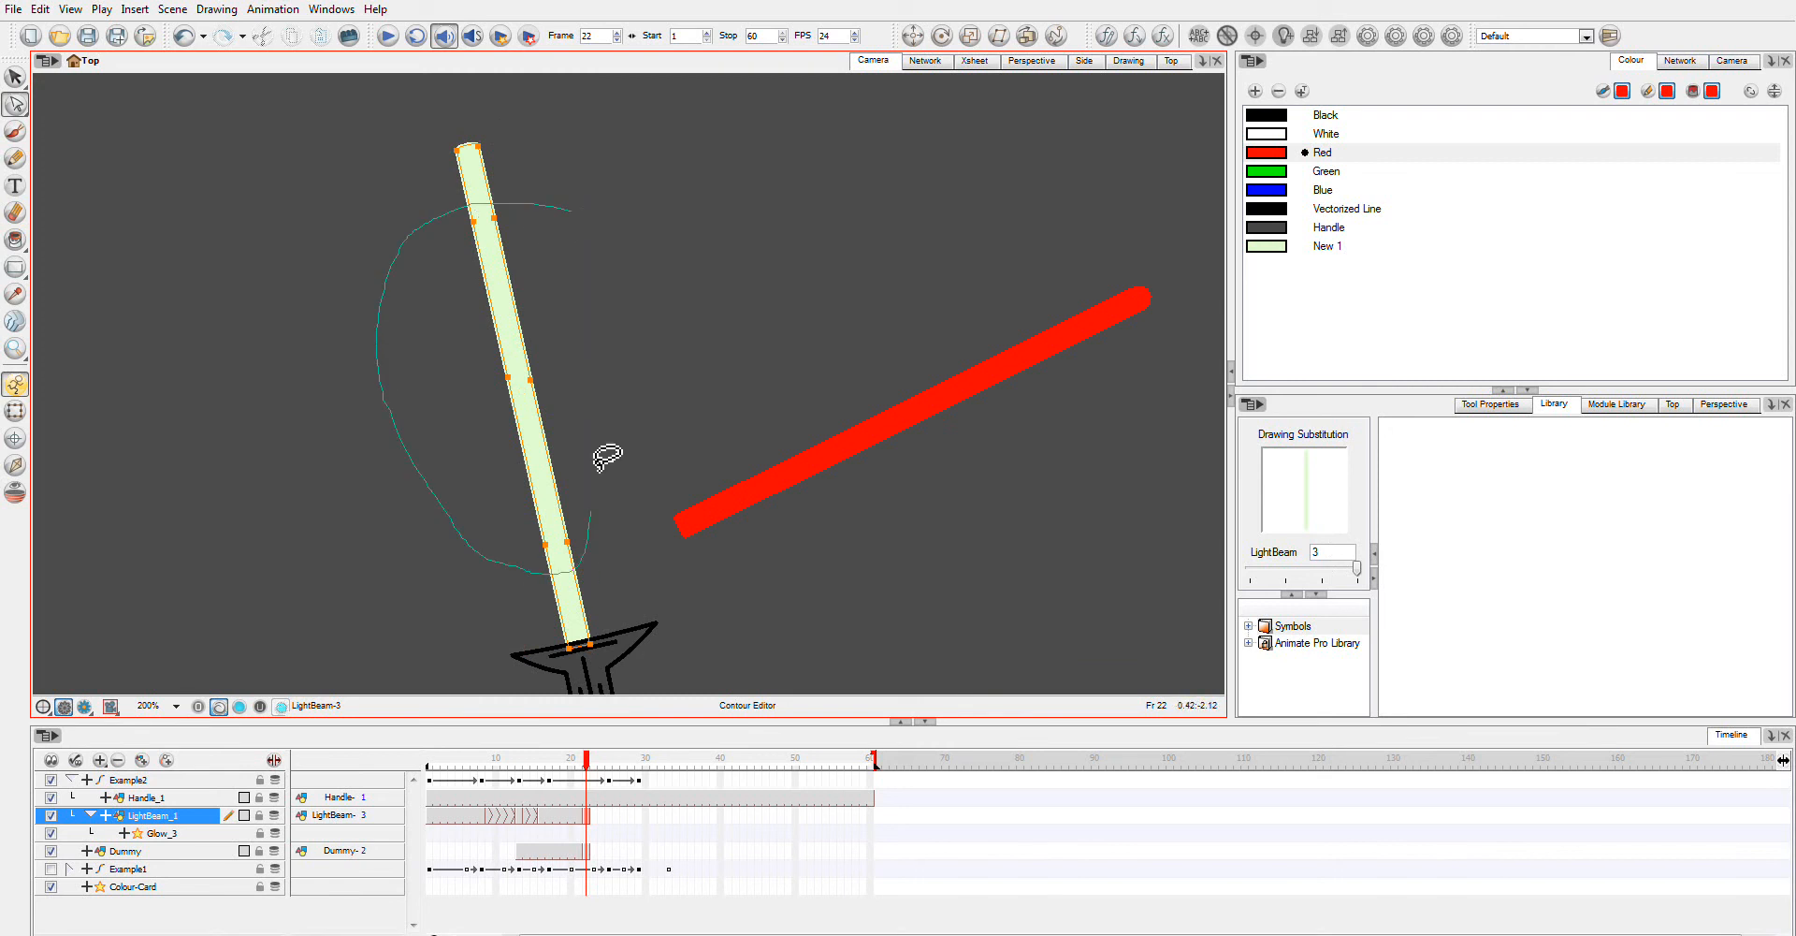
key("Escape")
mouse_move(586, 759)
left_mouse_down()
mouse_move(554, 760)
mouse_move(589, 762)
left_mouse_up()
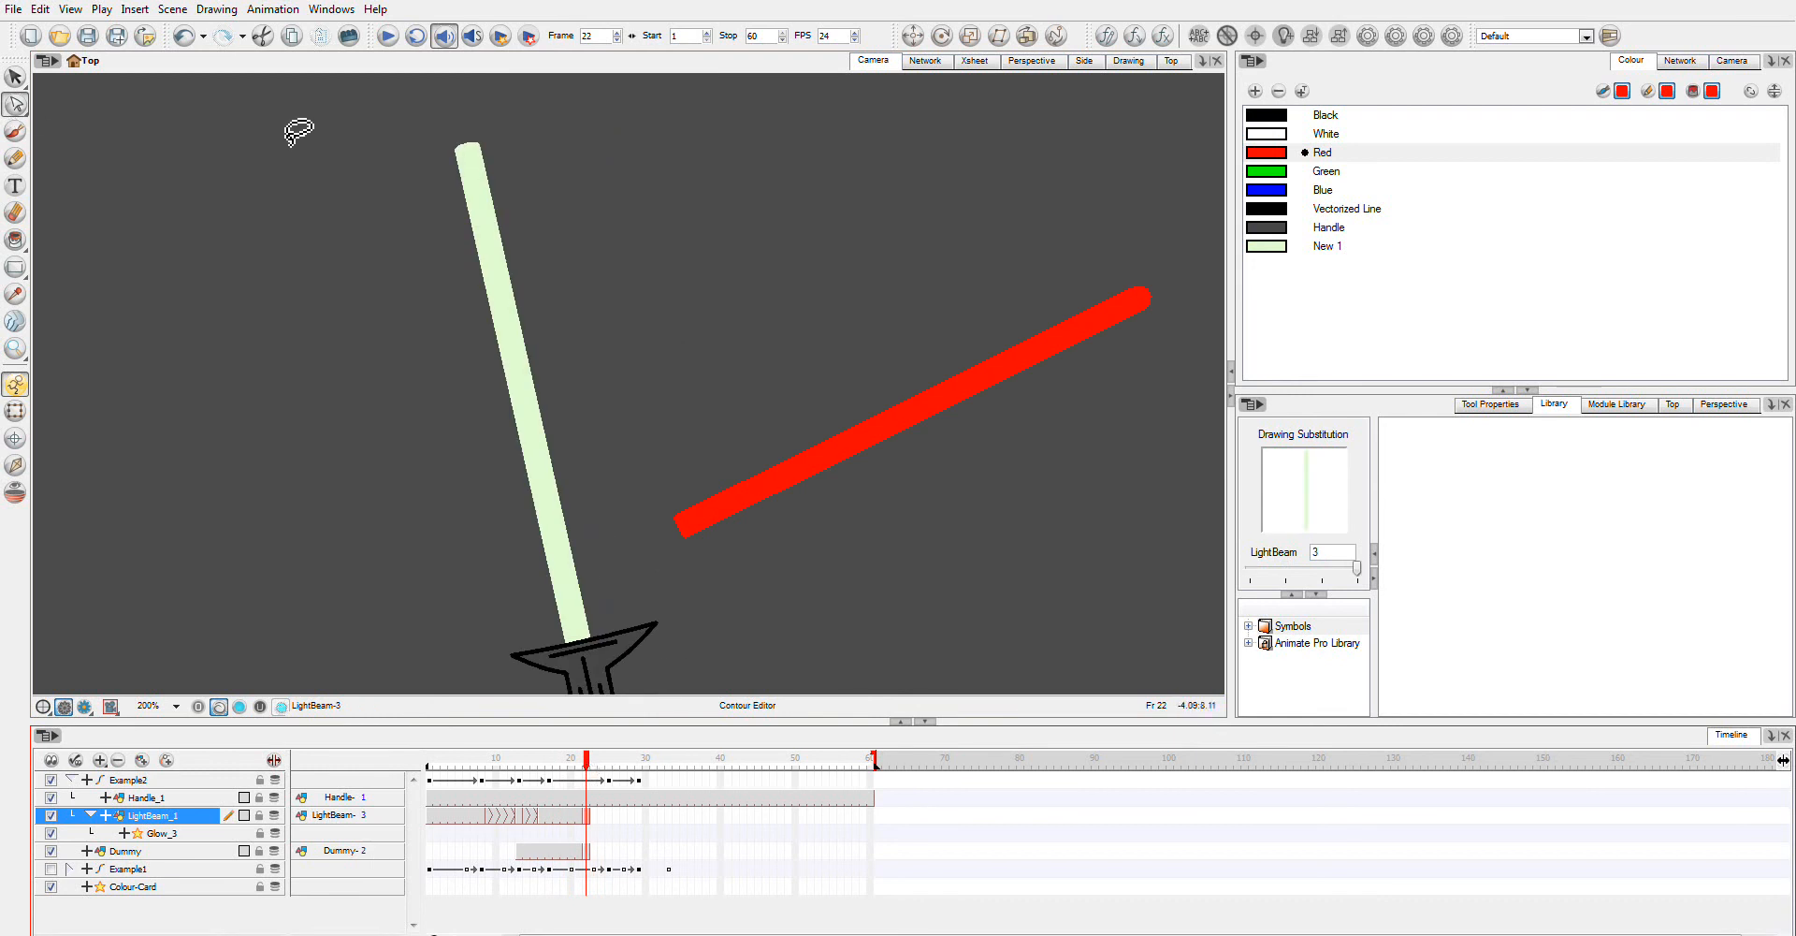
left_click(478, 149)
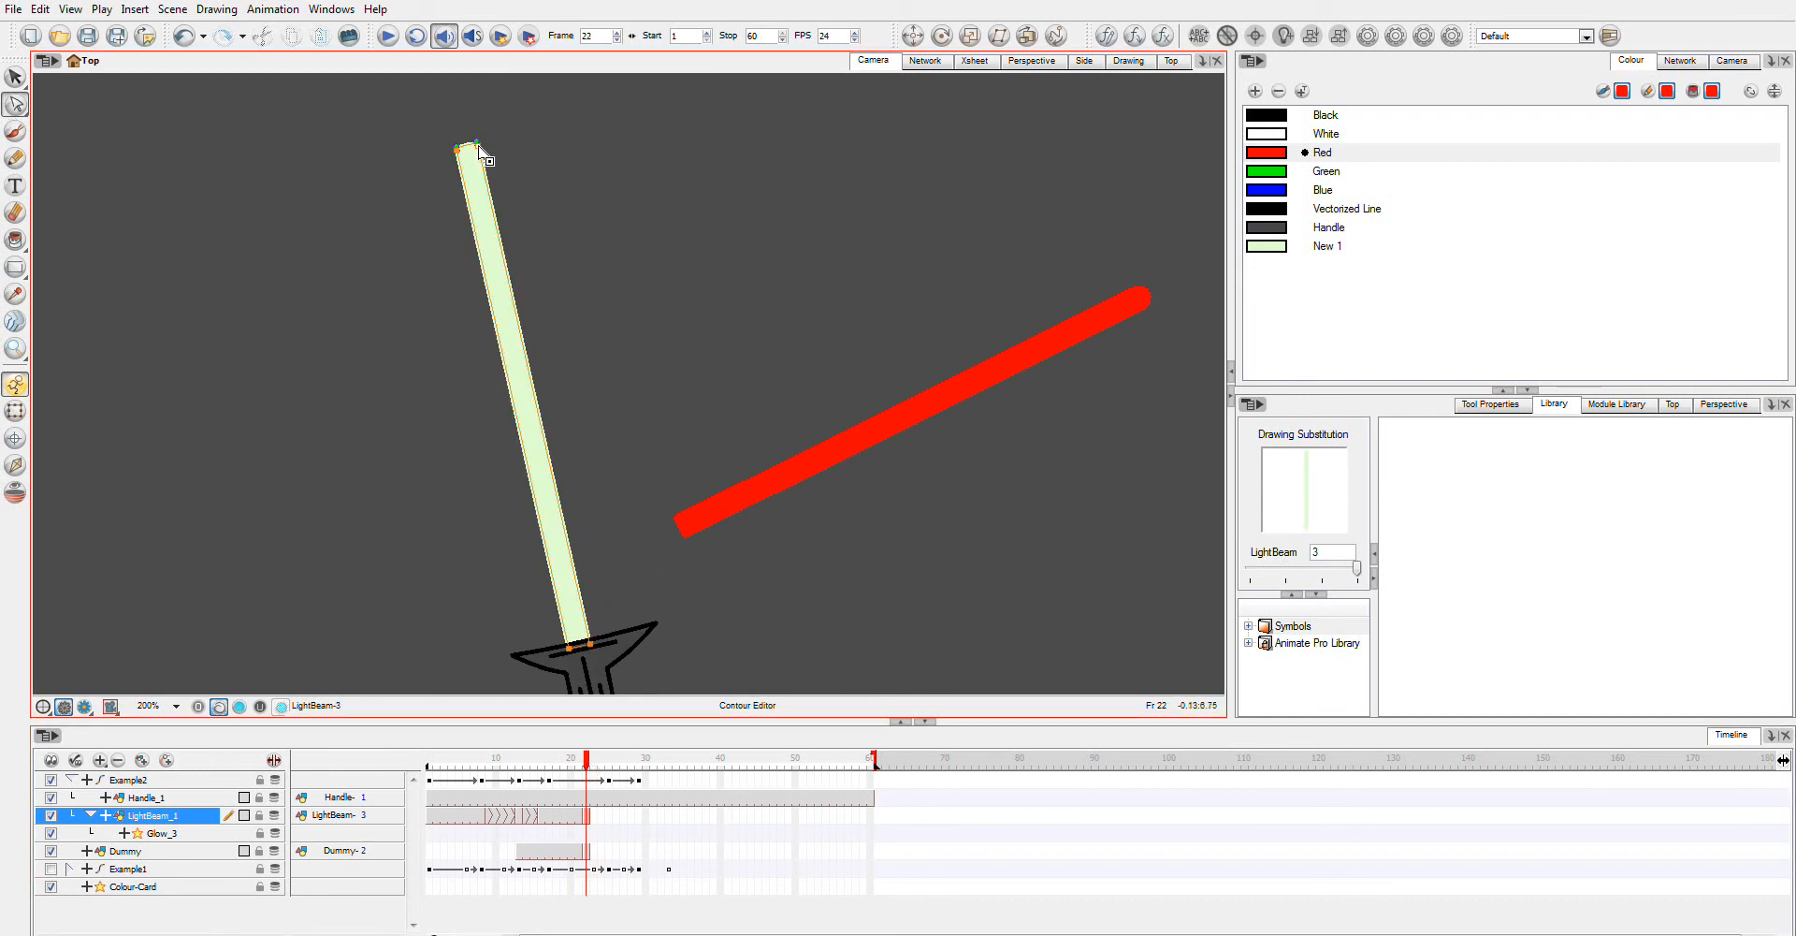
left_click_drag(478, 152, 1010, 248)
left_click_drag(477, 151, 1068, 277)
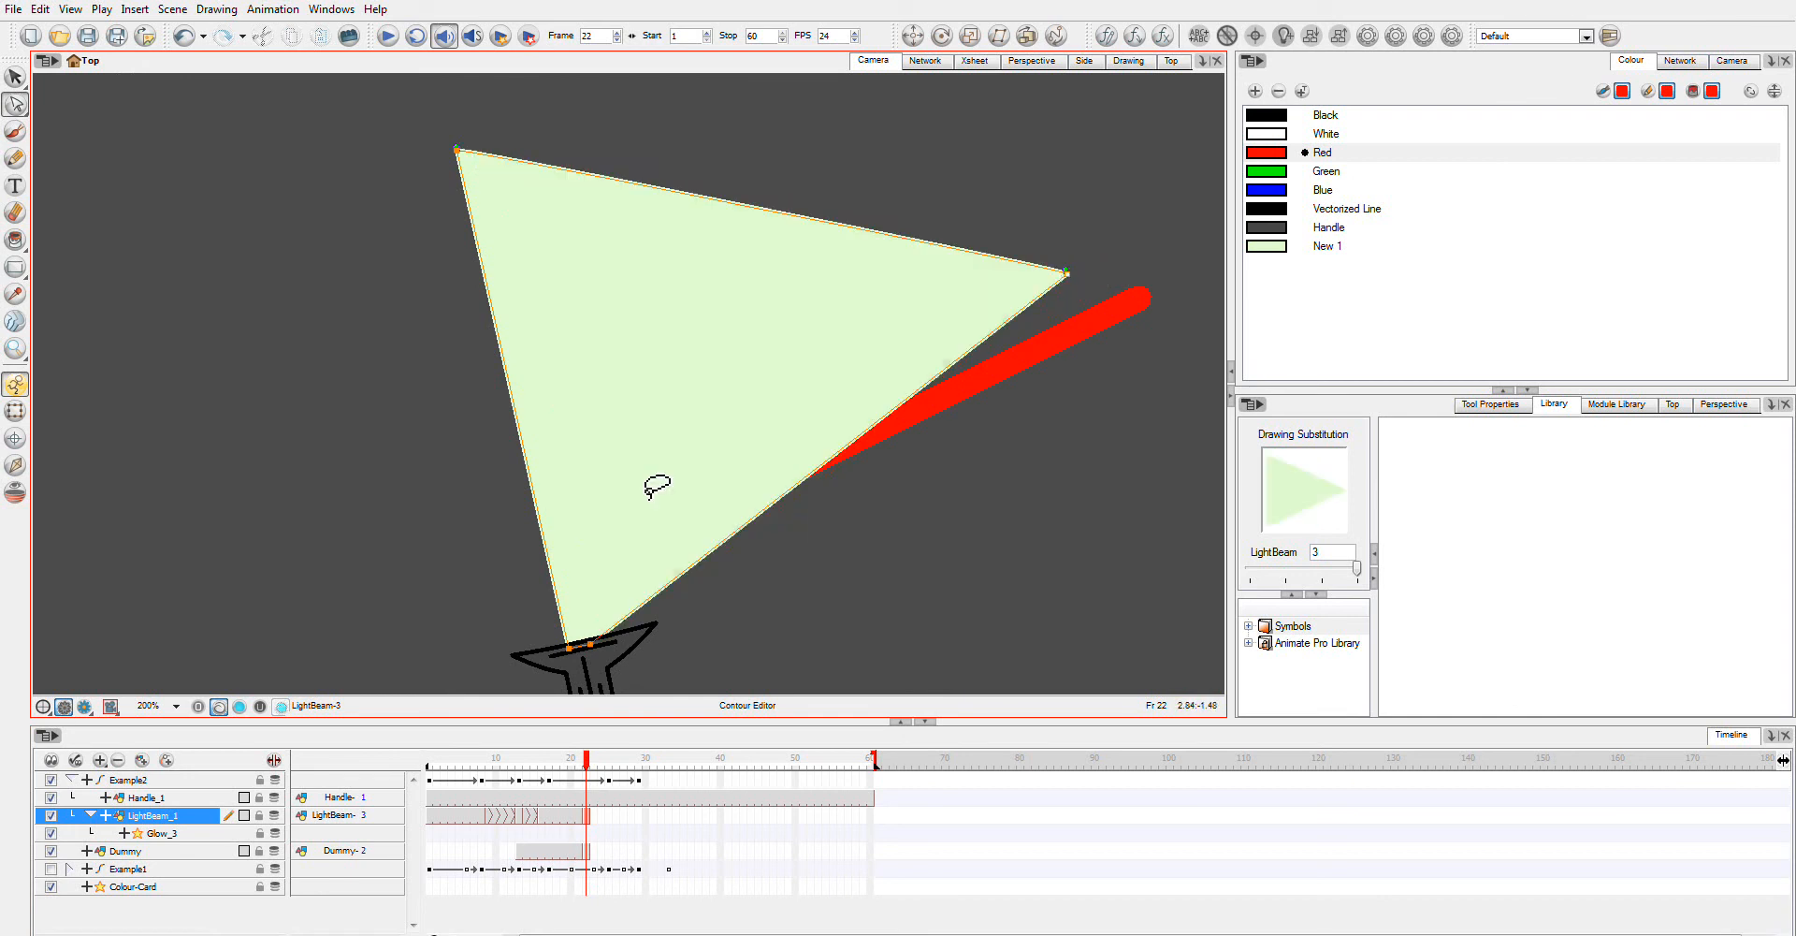
left_click_drag(621, 615, 983, 337)
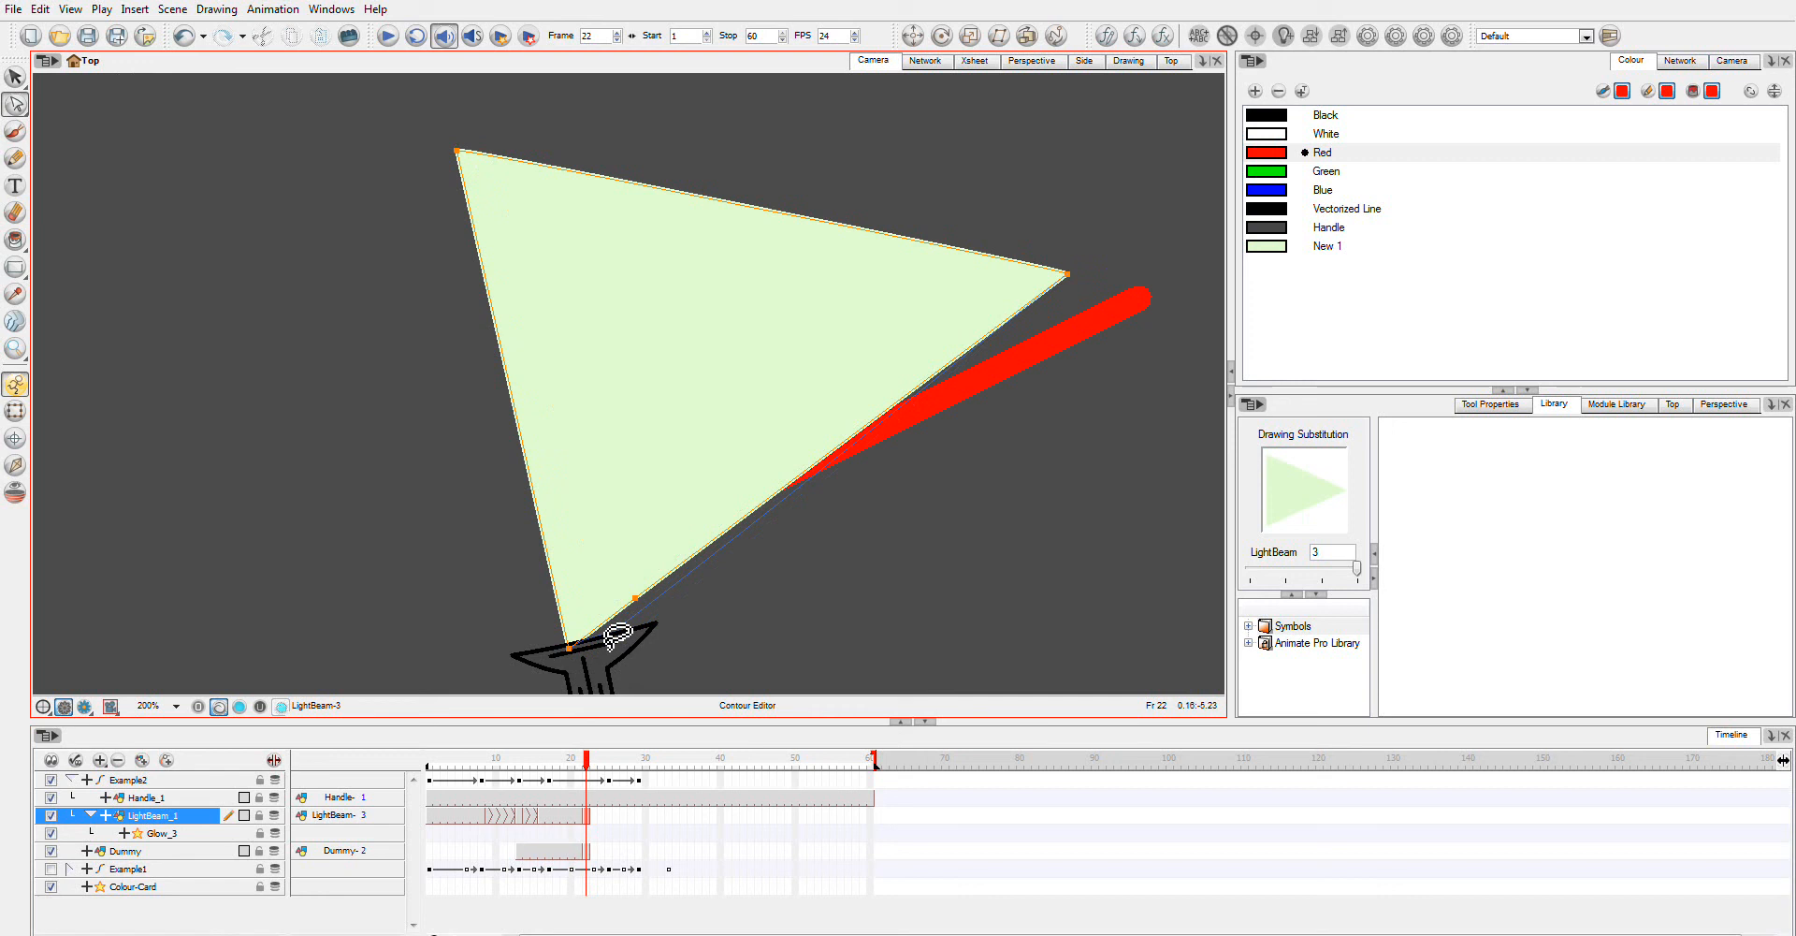
key("Escape")
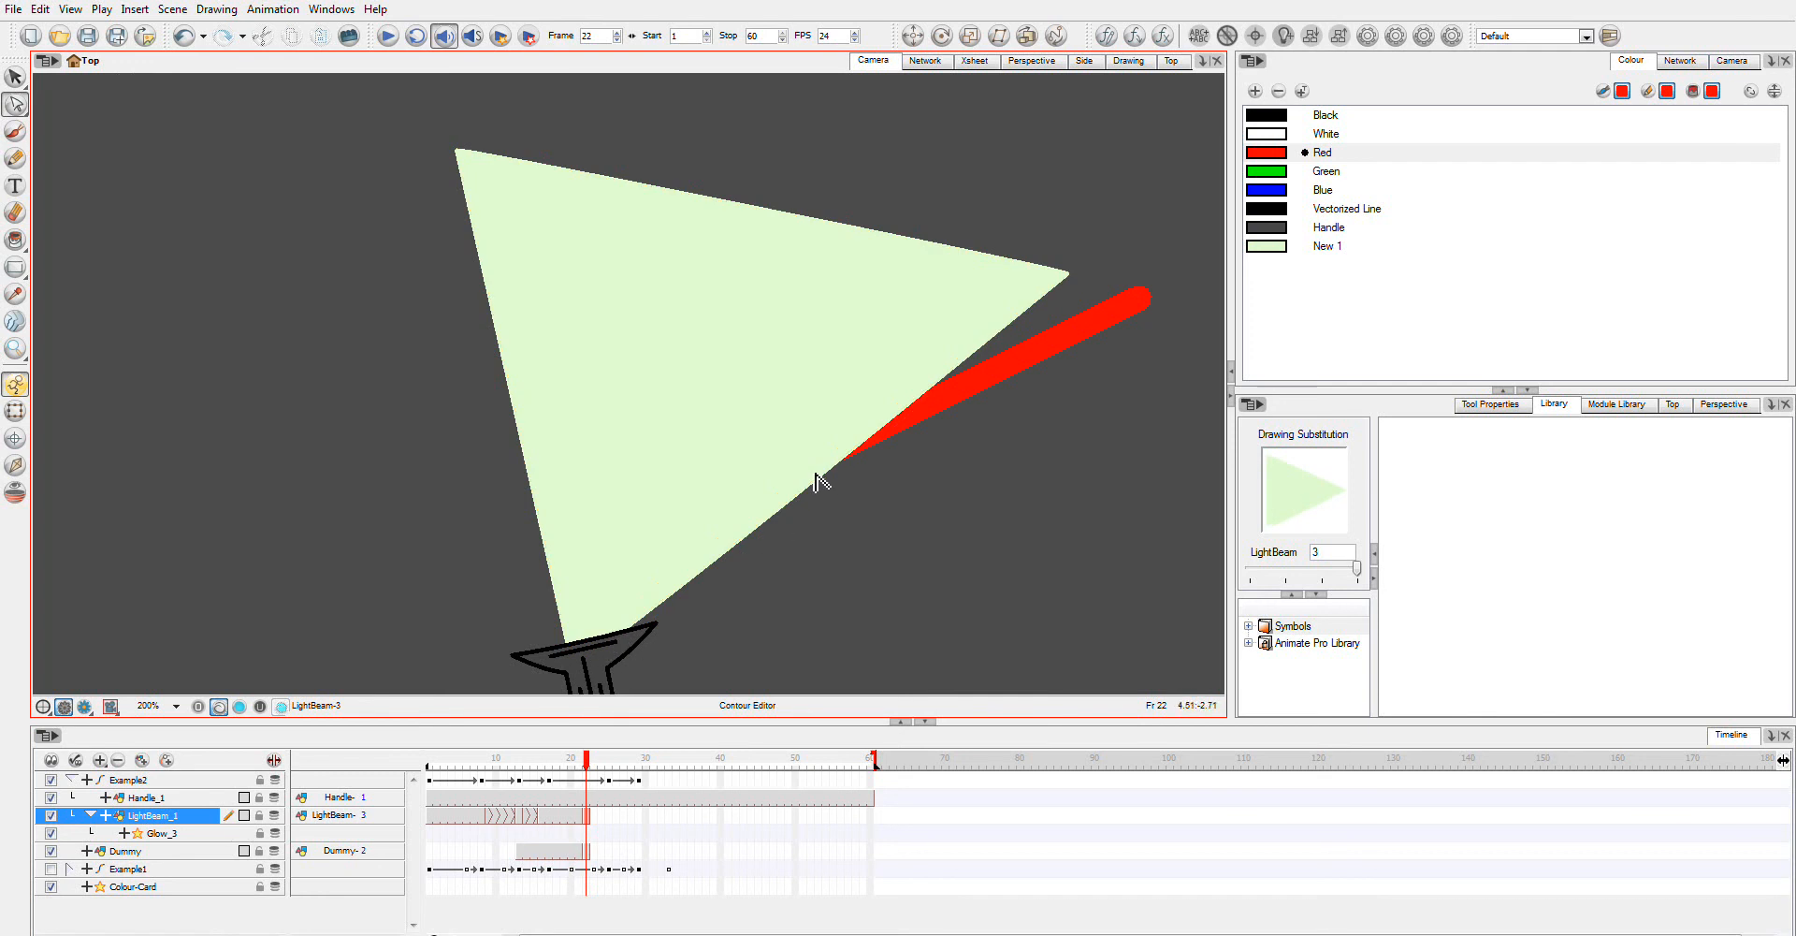
Step: Adjust the triangle's lower-right edge and bend the top edge upward
left_click_drag(828, 484, 800, 471)
left_click(631, 632)
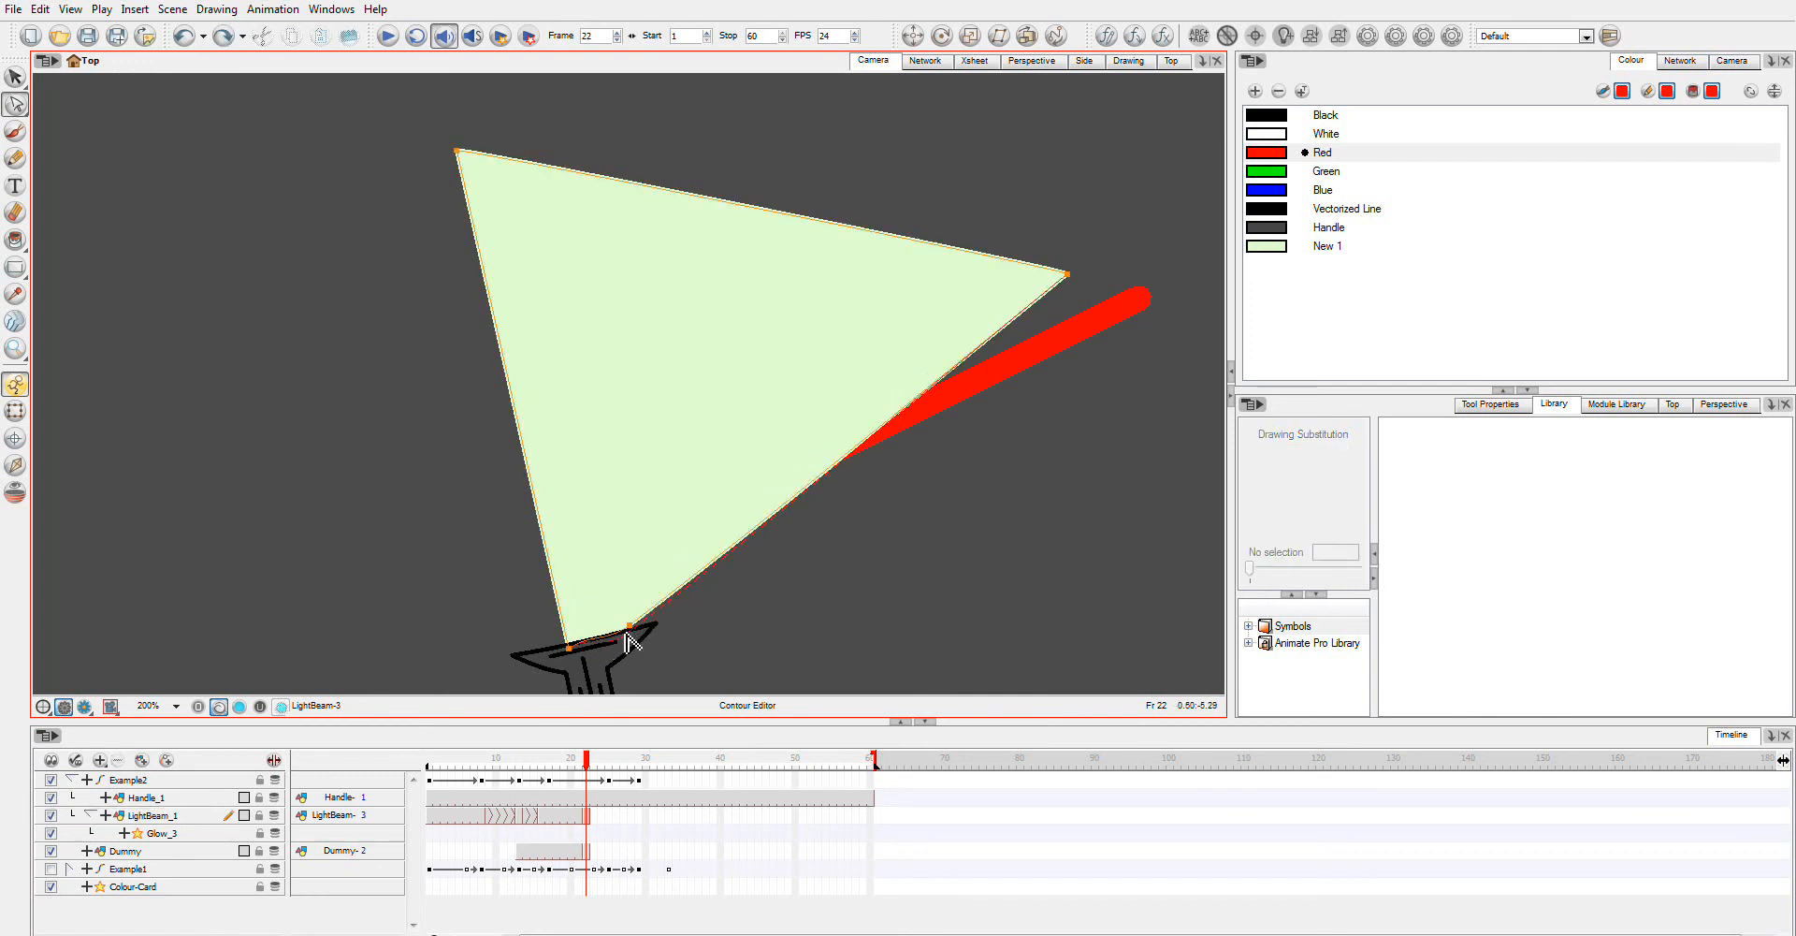
left_click_drag(636, 636, 631, 647)
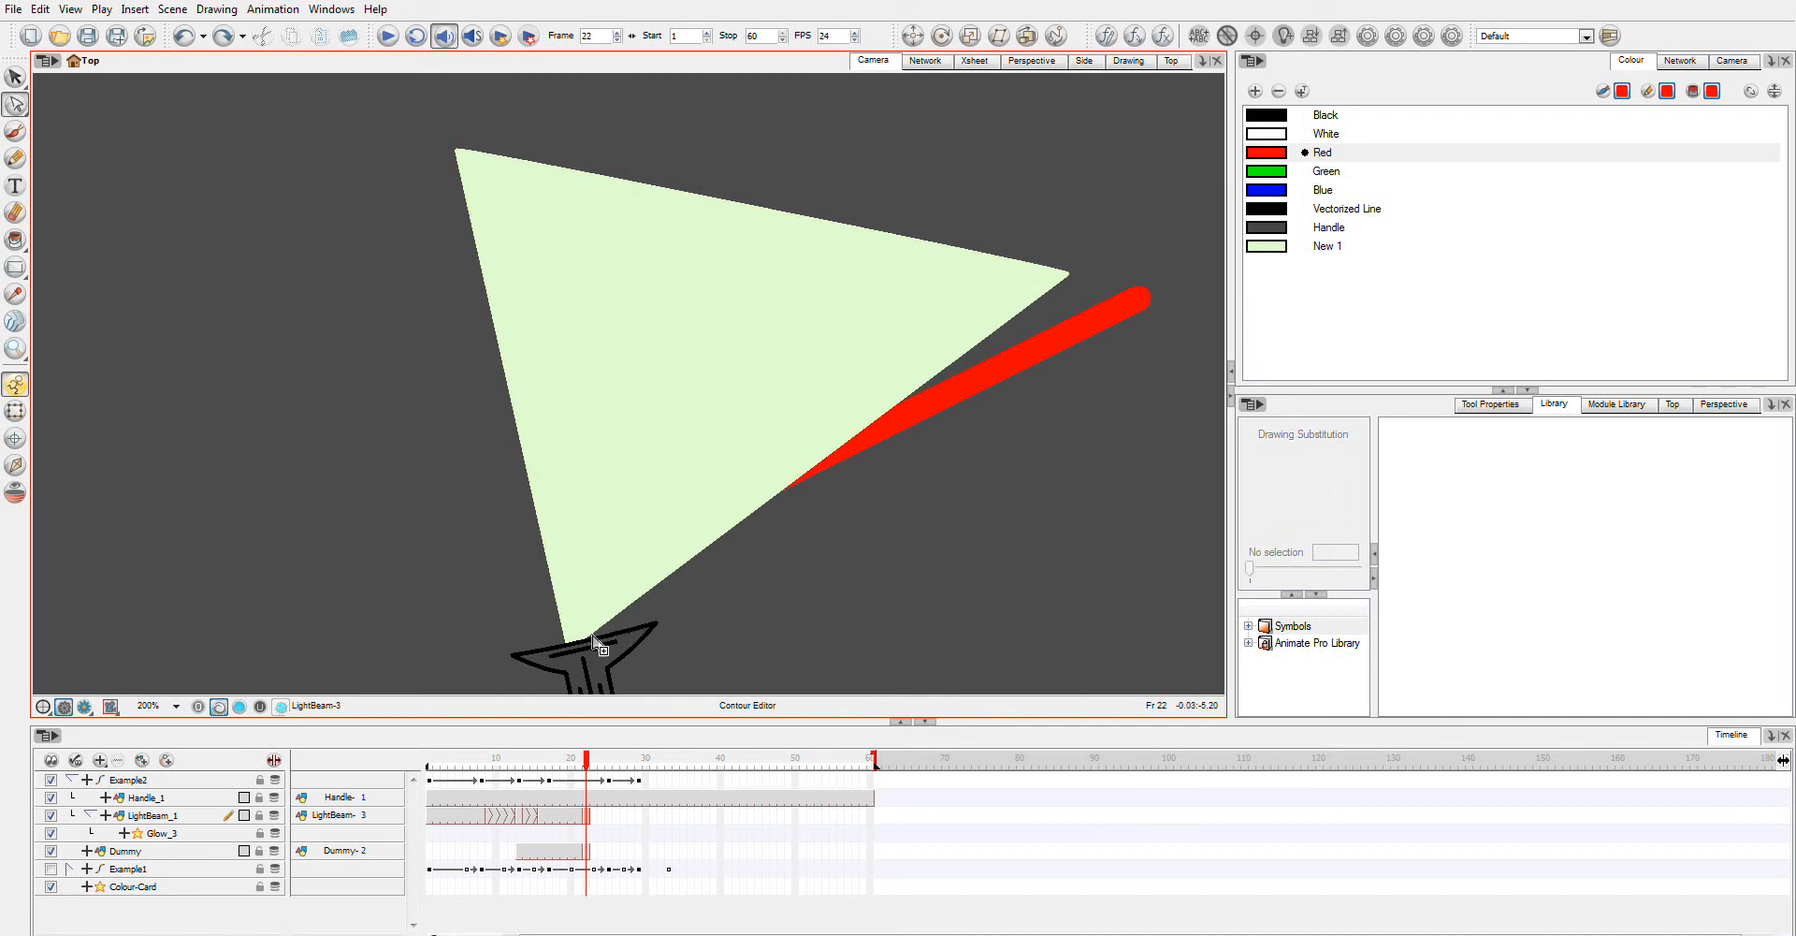
left_click(597, 646)
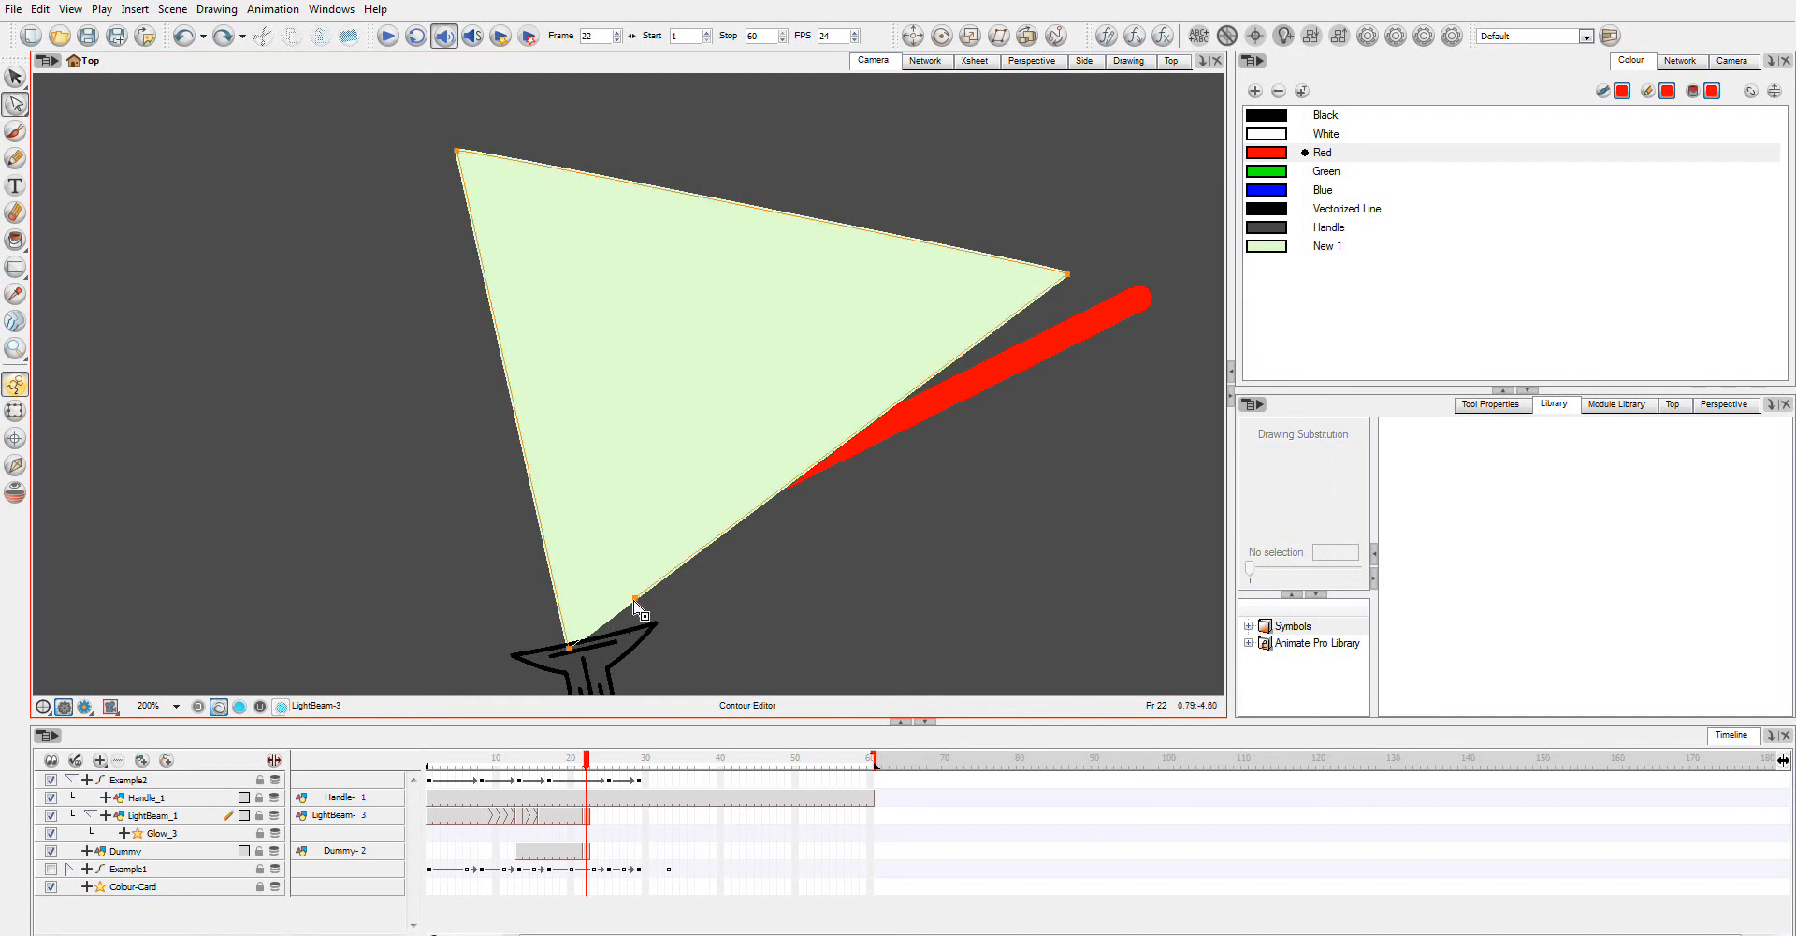
left_click(636, 636)
left_click(627, 636)
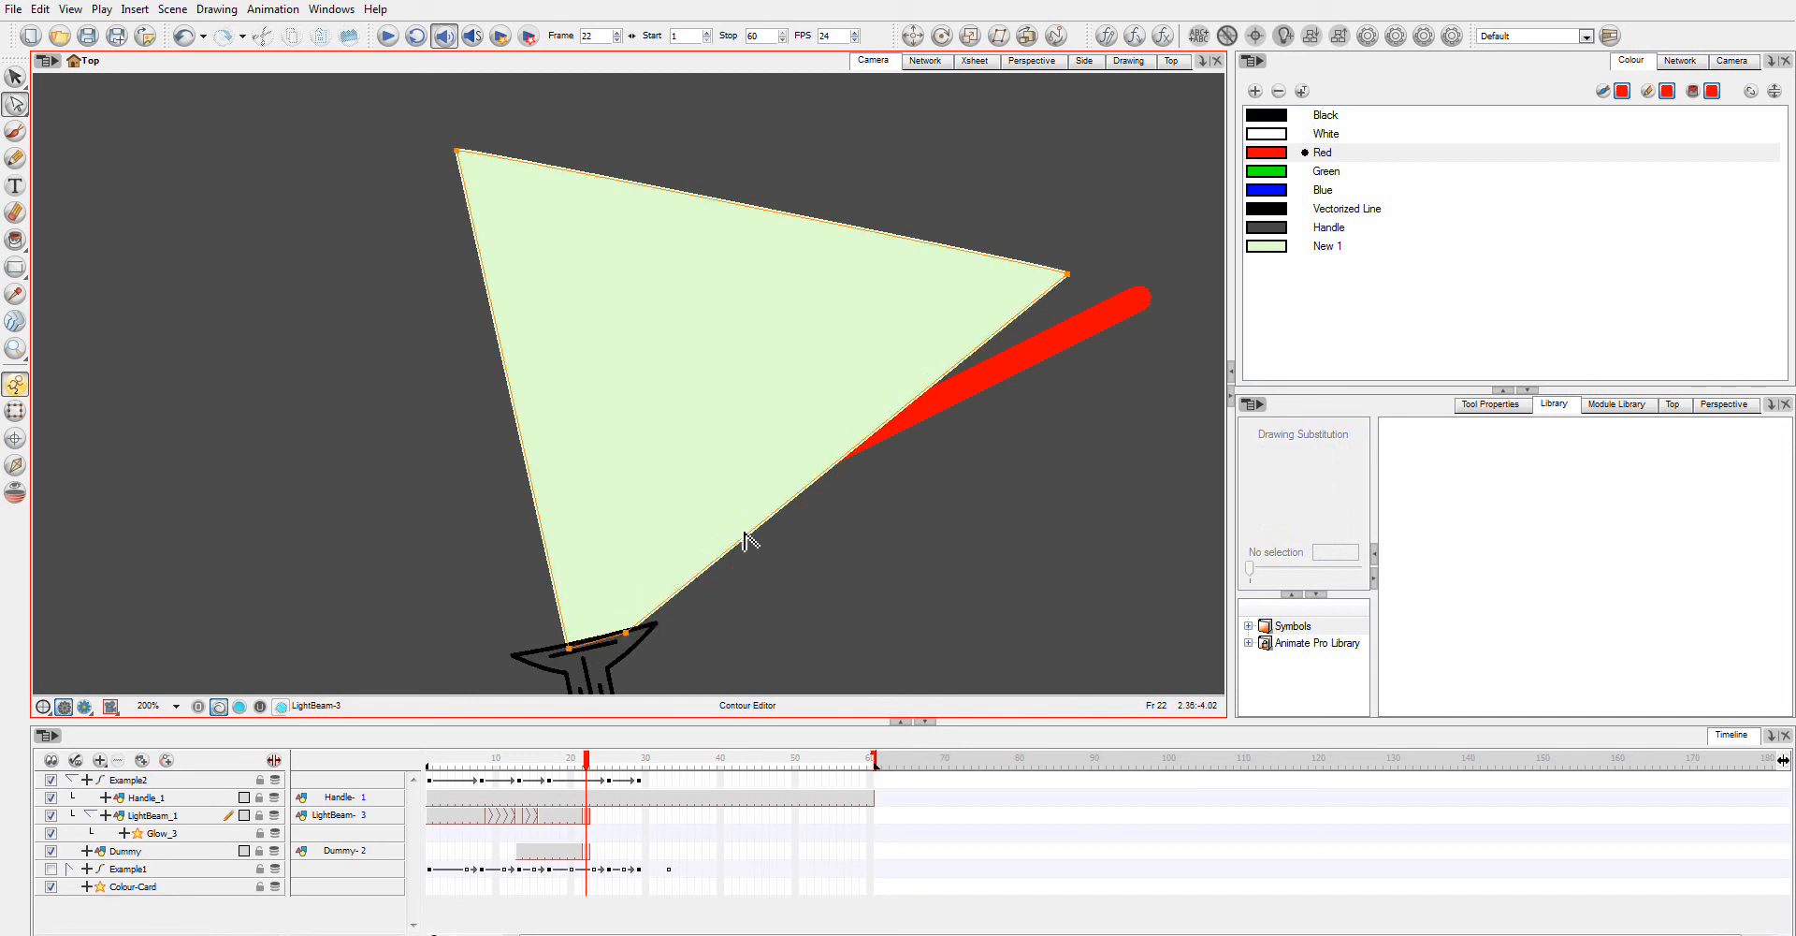
left_click_drag(822, 471, 831, 475)
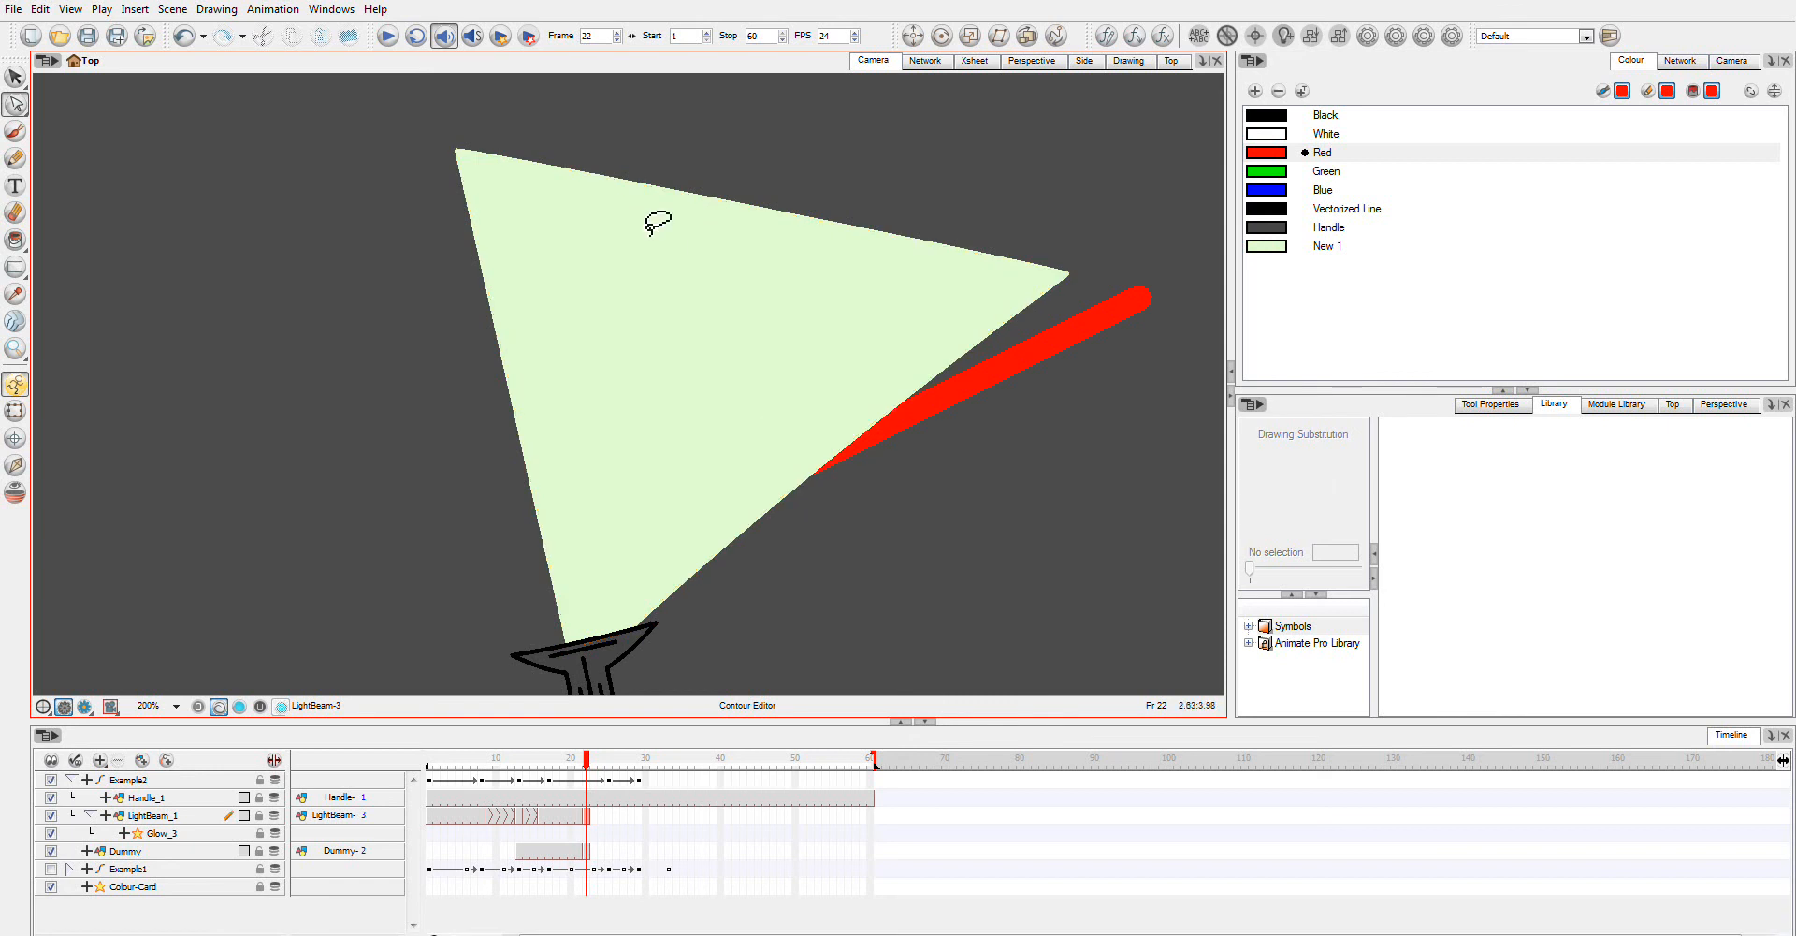
left_click_drag(550, 173, 575, 134)
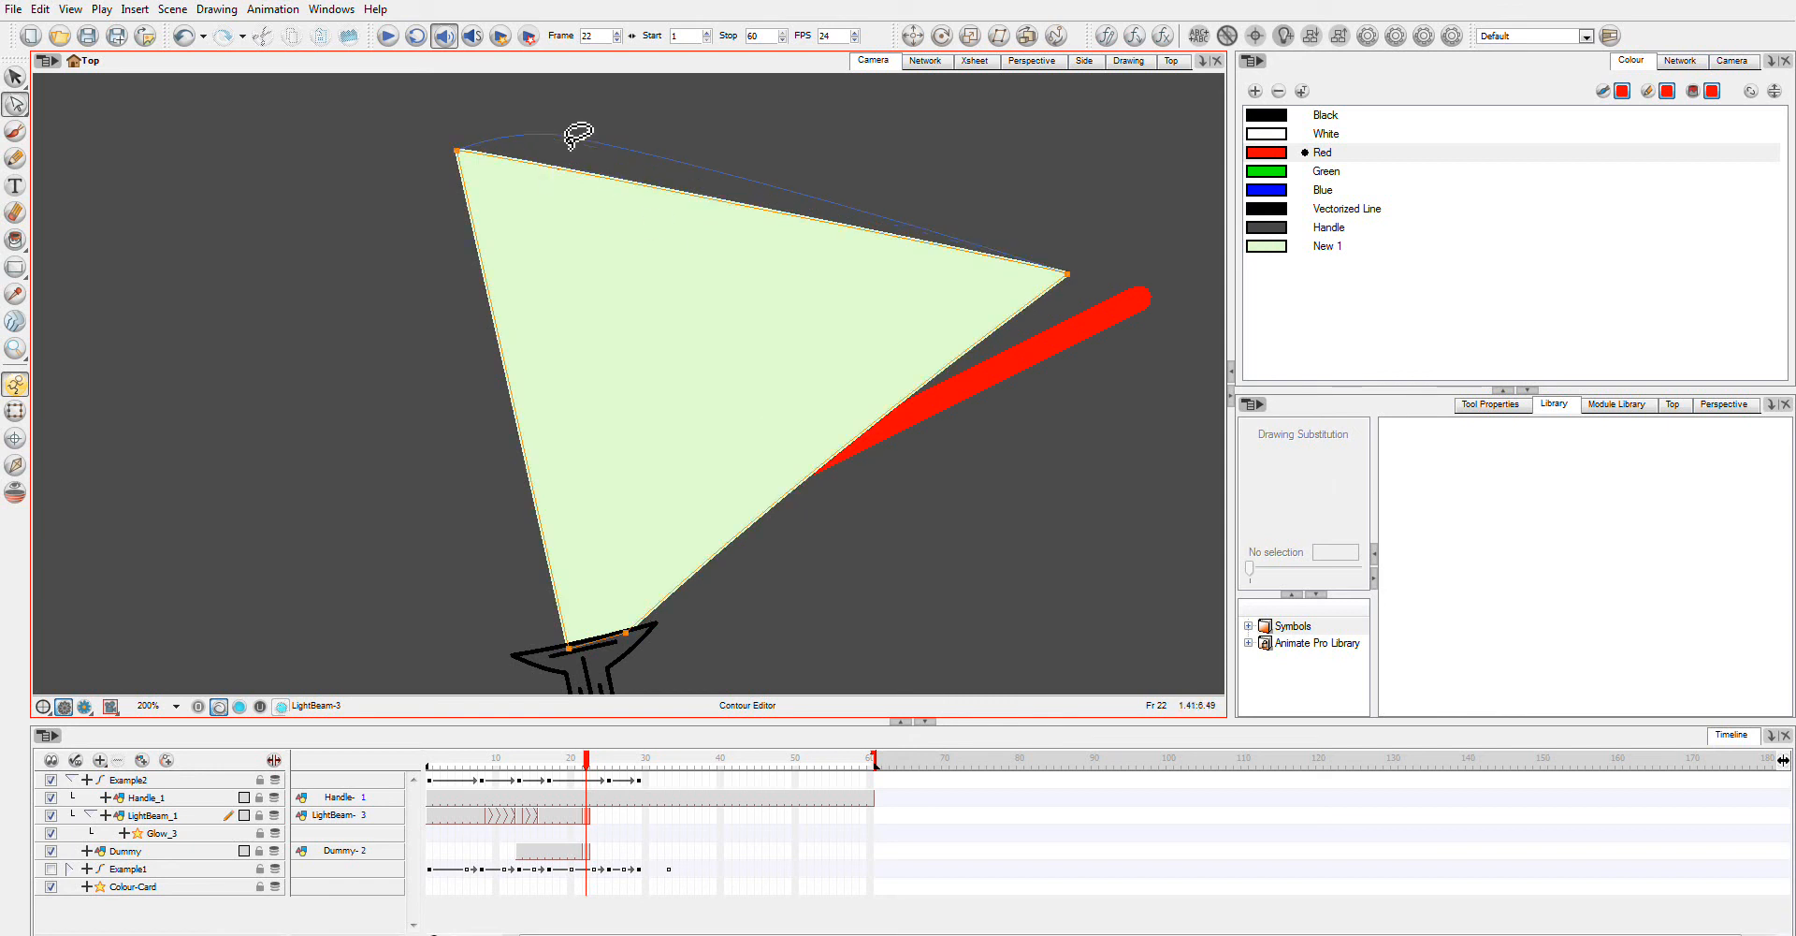
Step: Bow the left edge and round the top into a curved fan, then go to empty frame 25
left_click(590, 309)
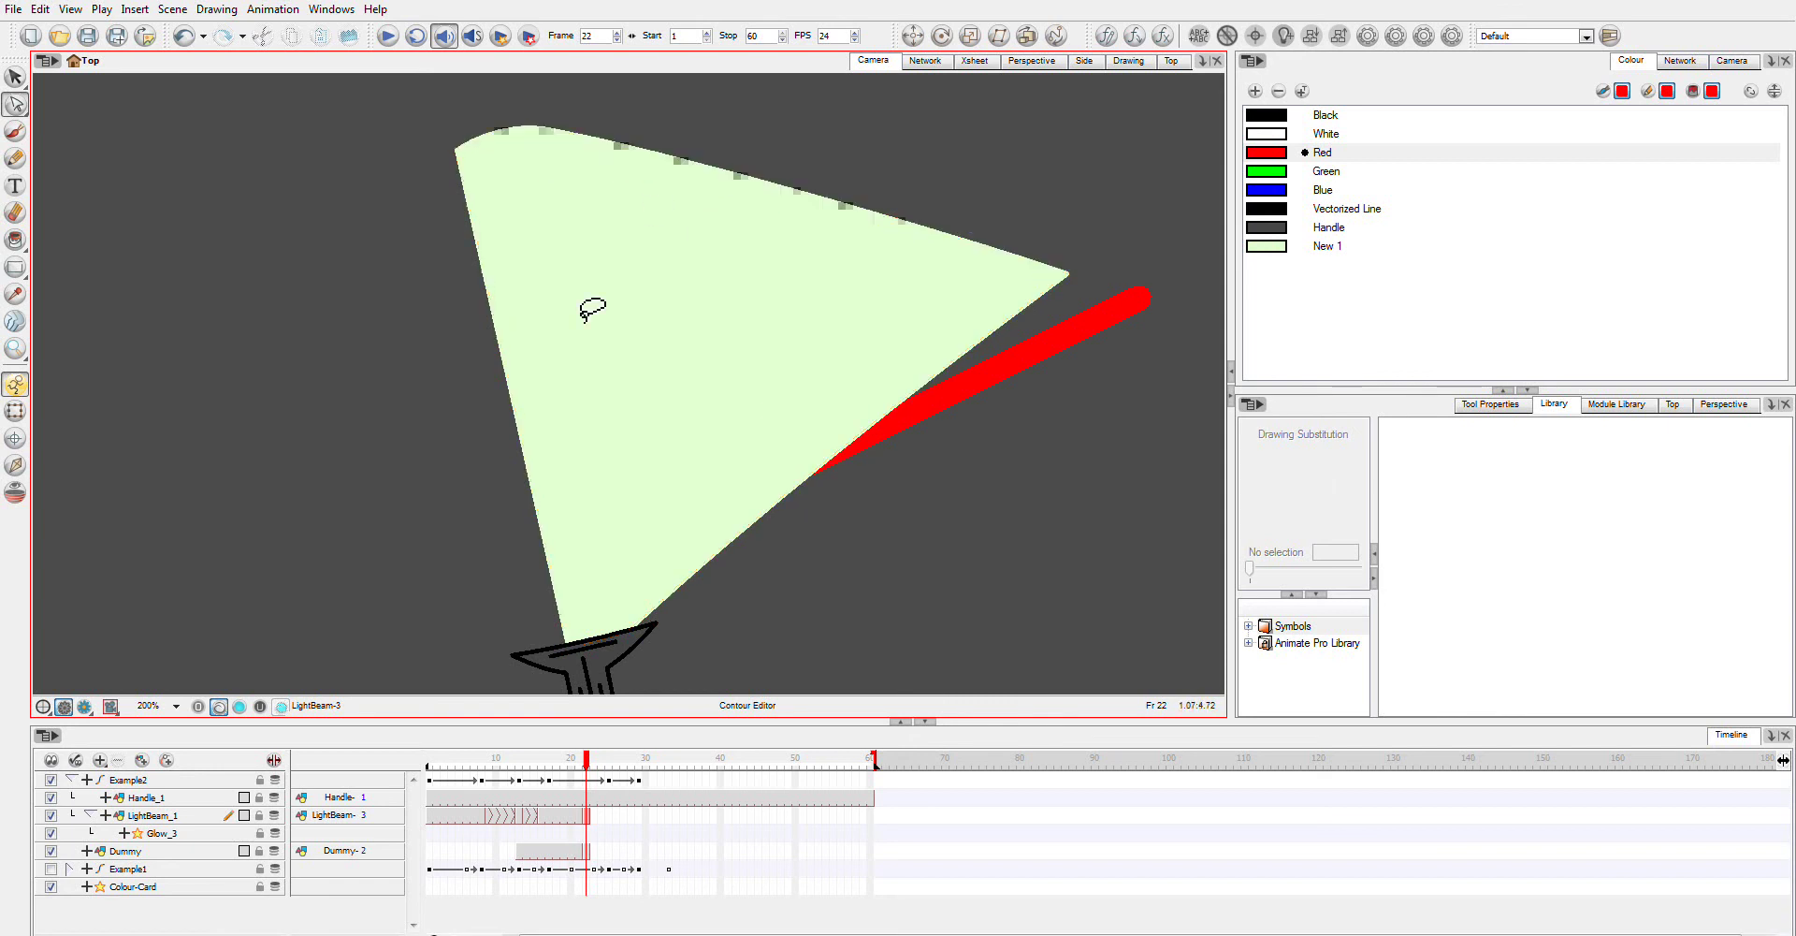
left_click(502, 347)
left_click_drag(497, 351, 491, 358)
left_click(547, 387)
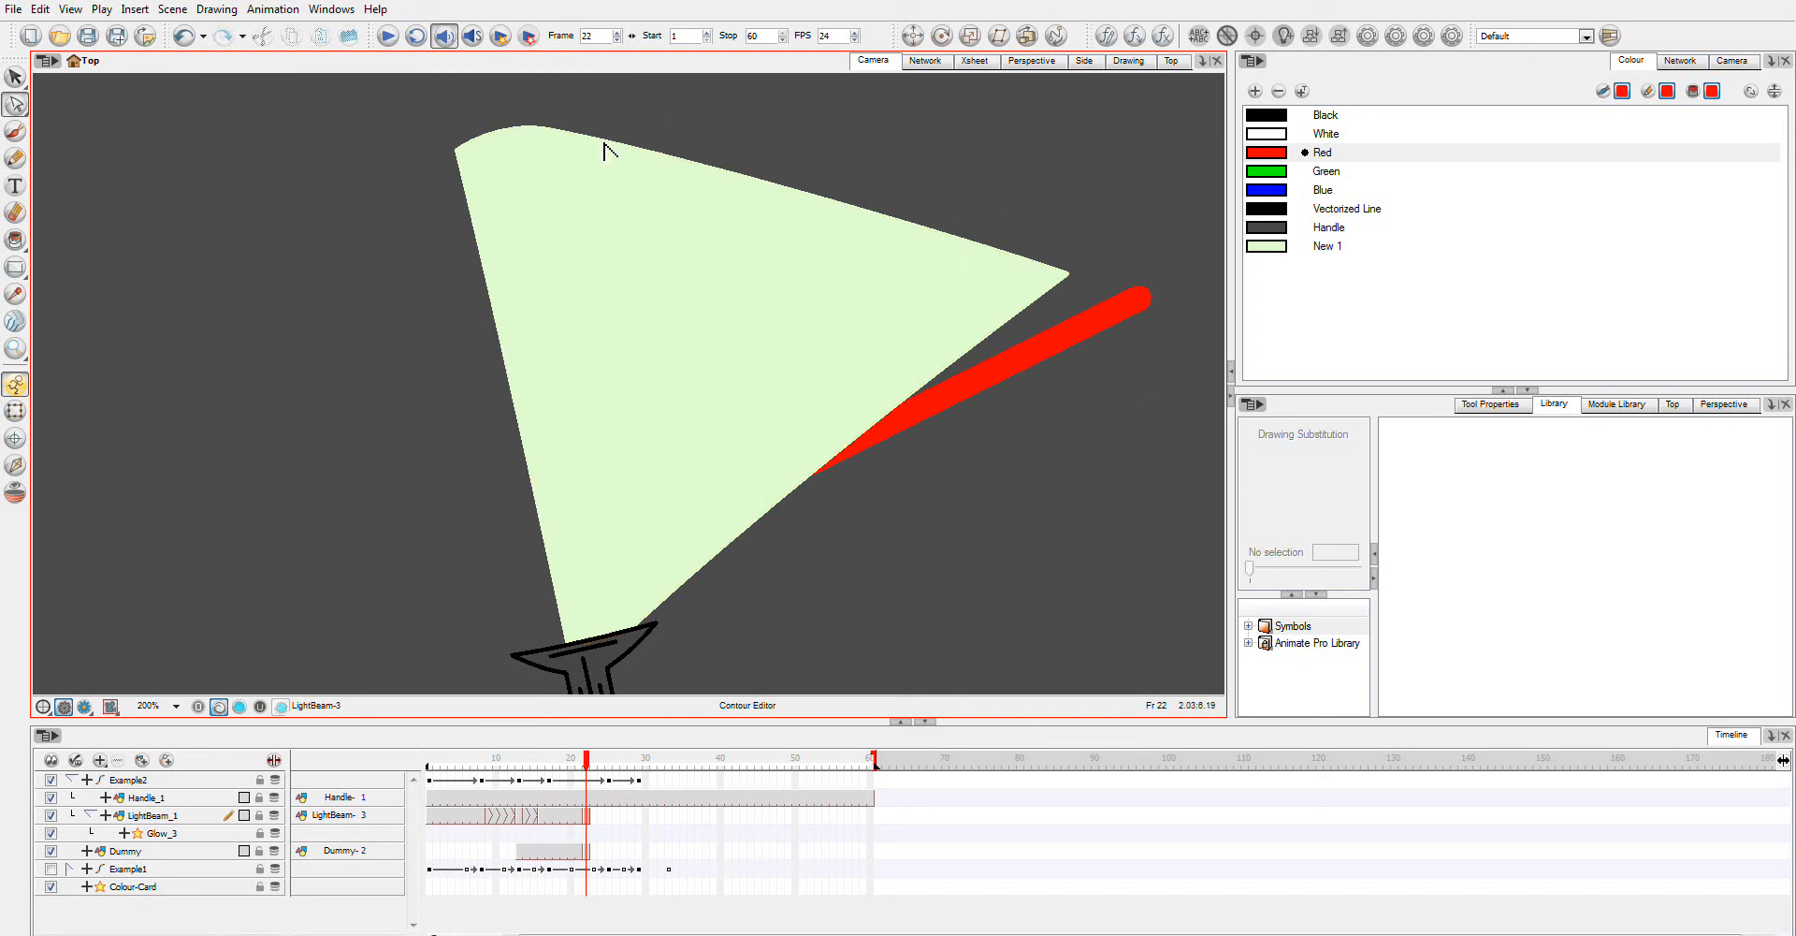
left_click(567, 143)
left_click_drag(559, 142, 603, 131)
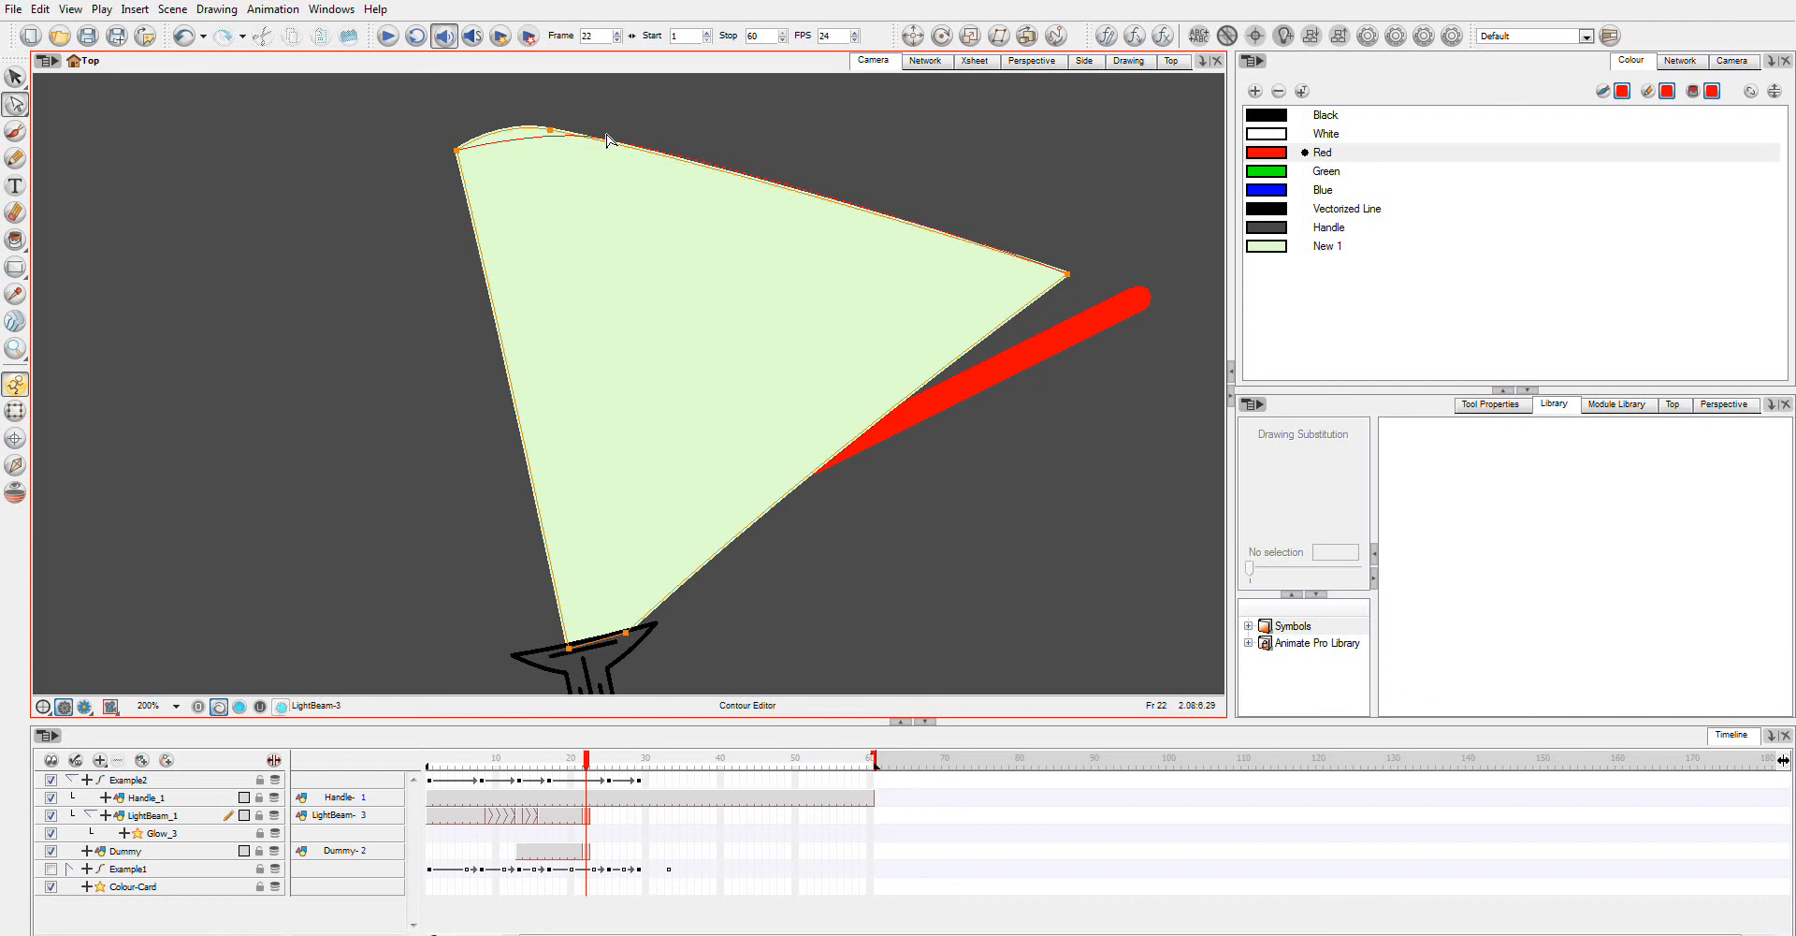
left_click(1016, 551)
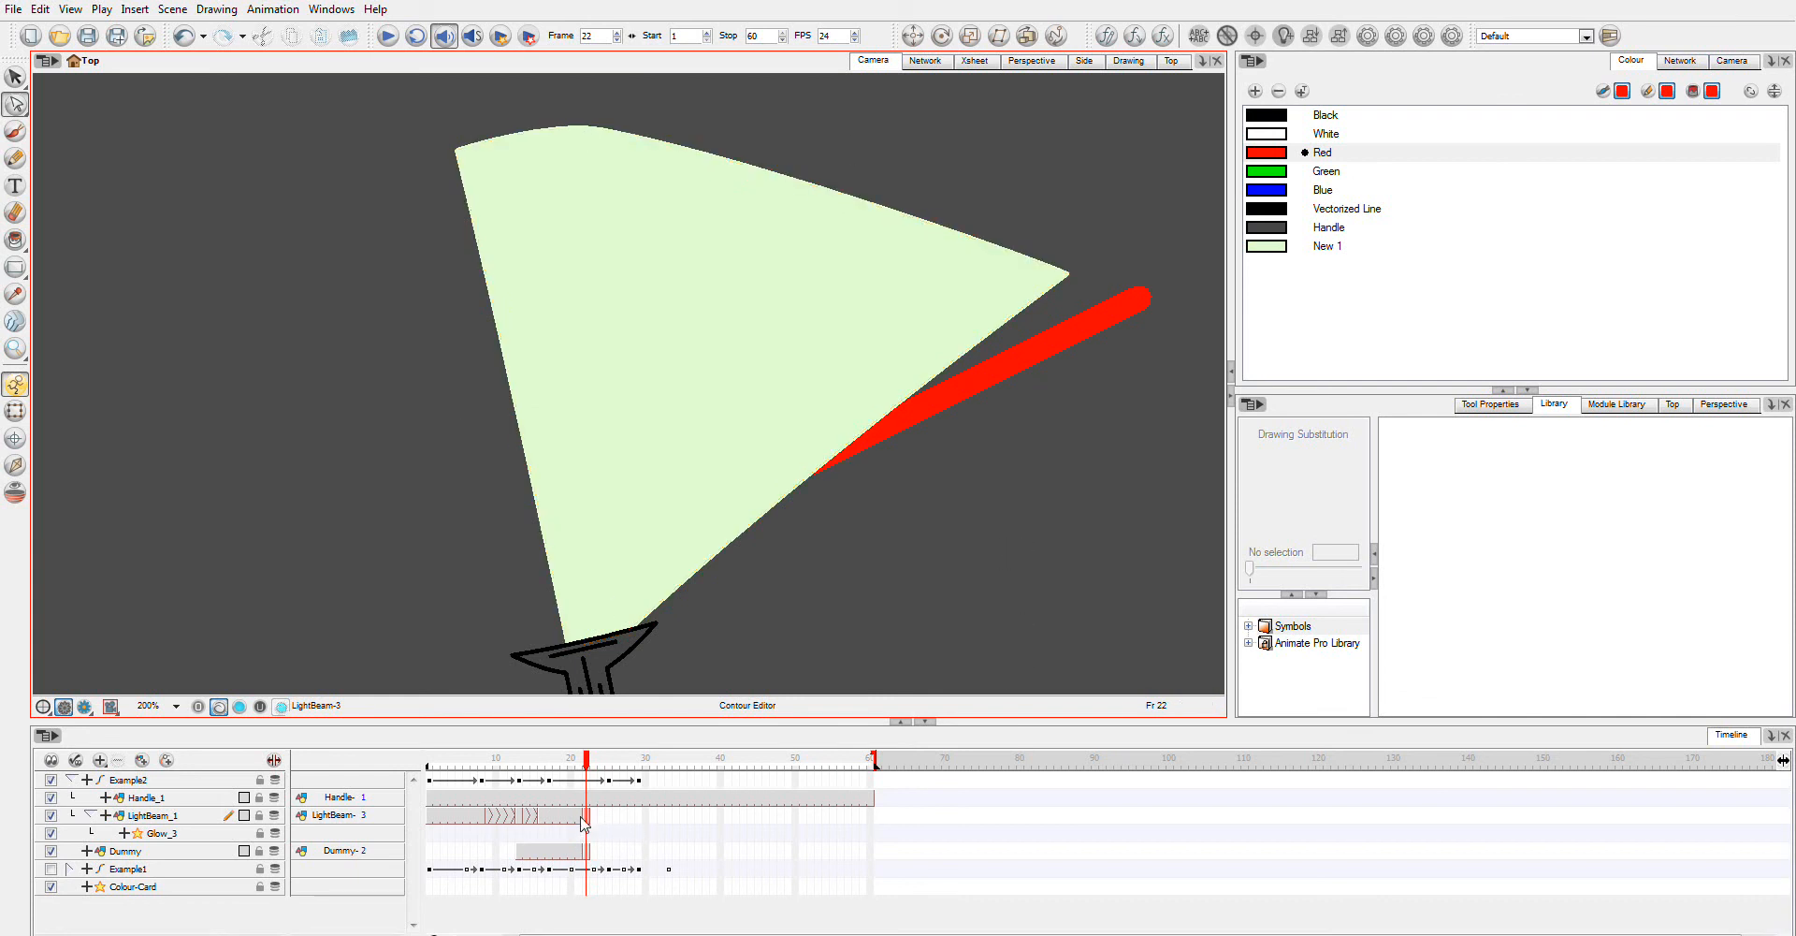
left_click(607, 816)
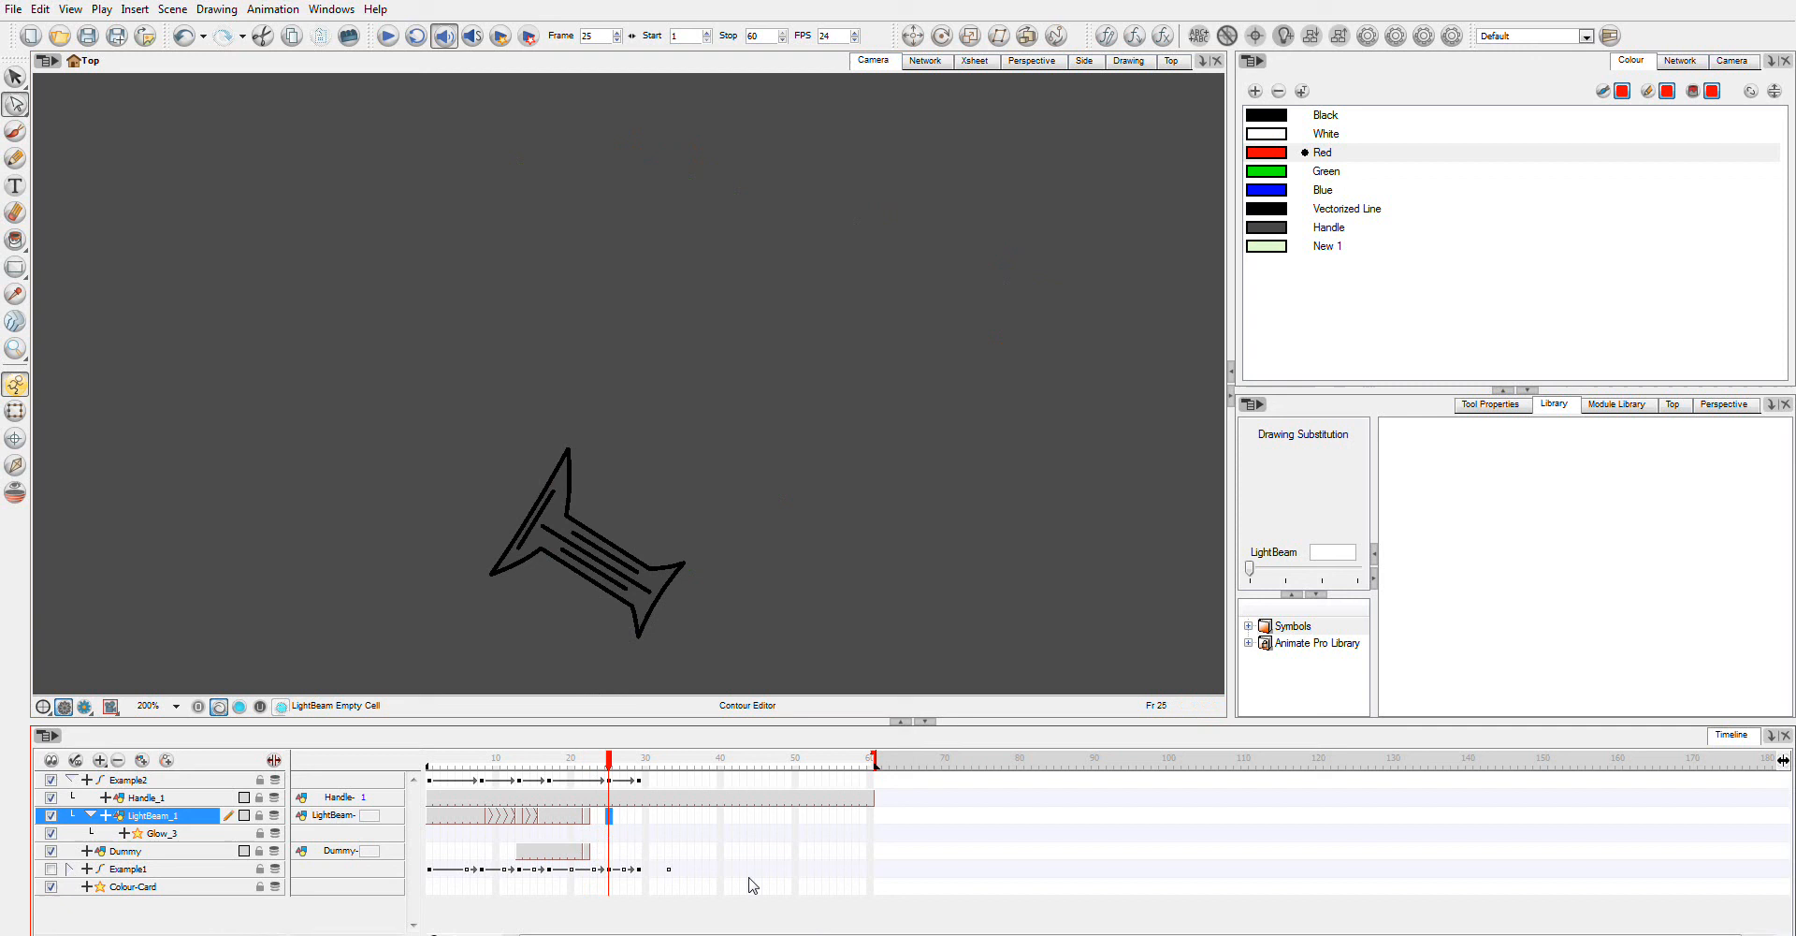
Step: Expose LightBeam drawing 1 at frame 25 and look at the cells around frames 19–21
left_click_drag(1251, 570, 1283, 571)
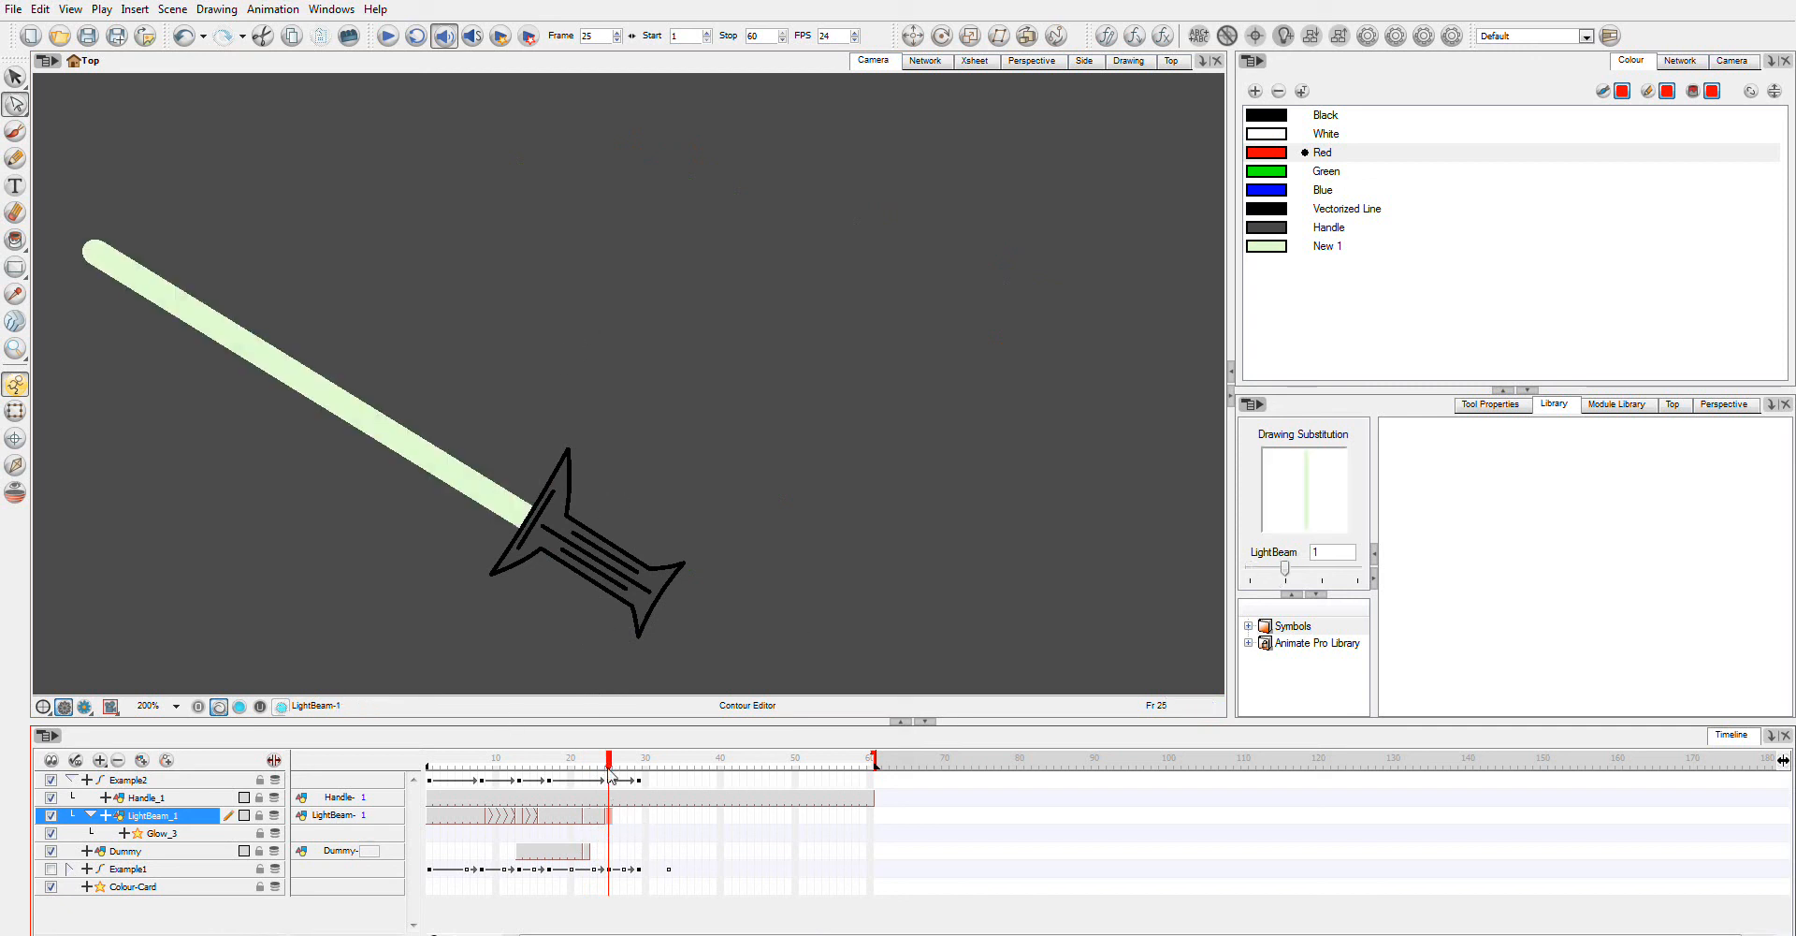
left_click(578, 822)
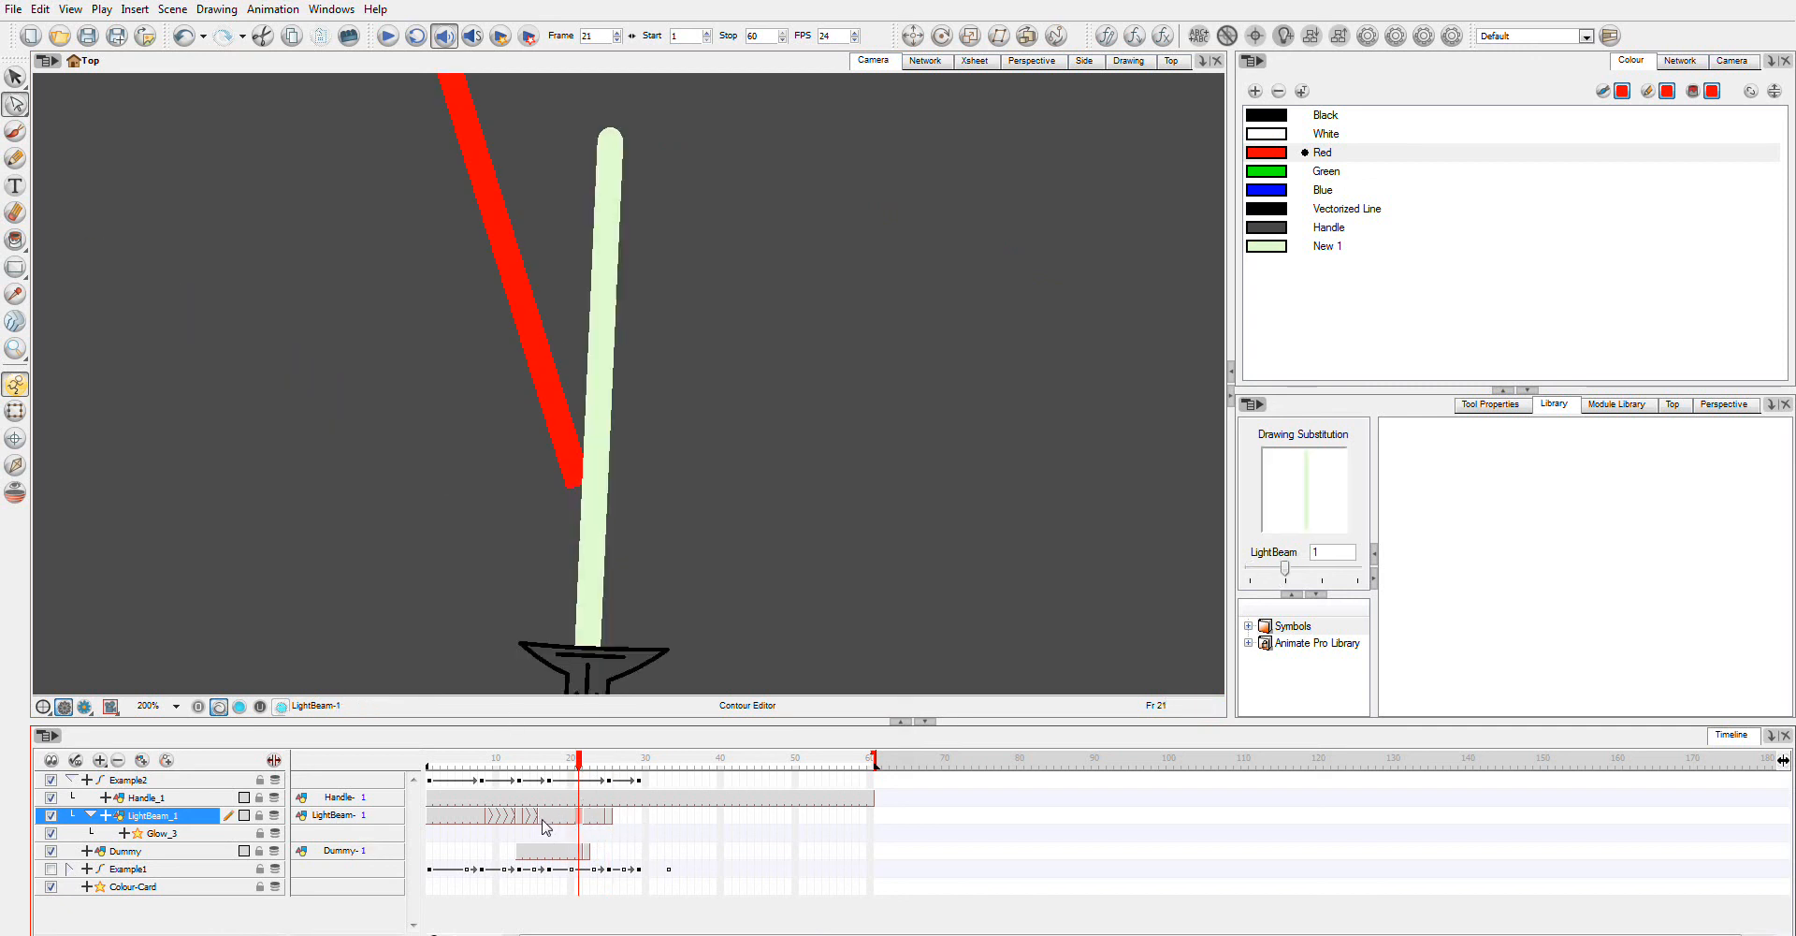
left_click_drag(546, 818, 575, 817)
Step: Create a morph from frame 17's thin beam across cells 18–21 into frame 22's fan
left_click(552, 816)
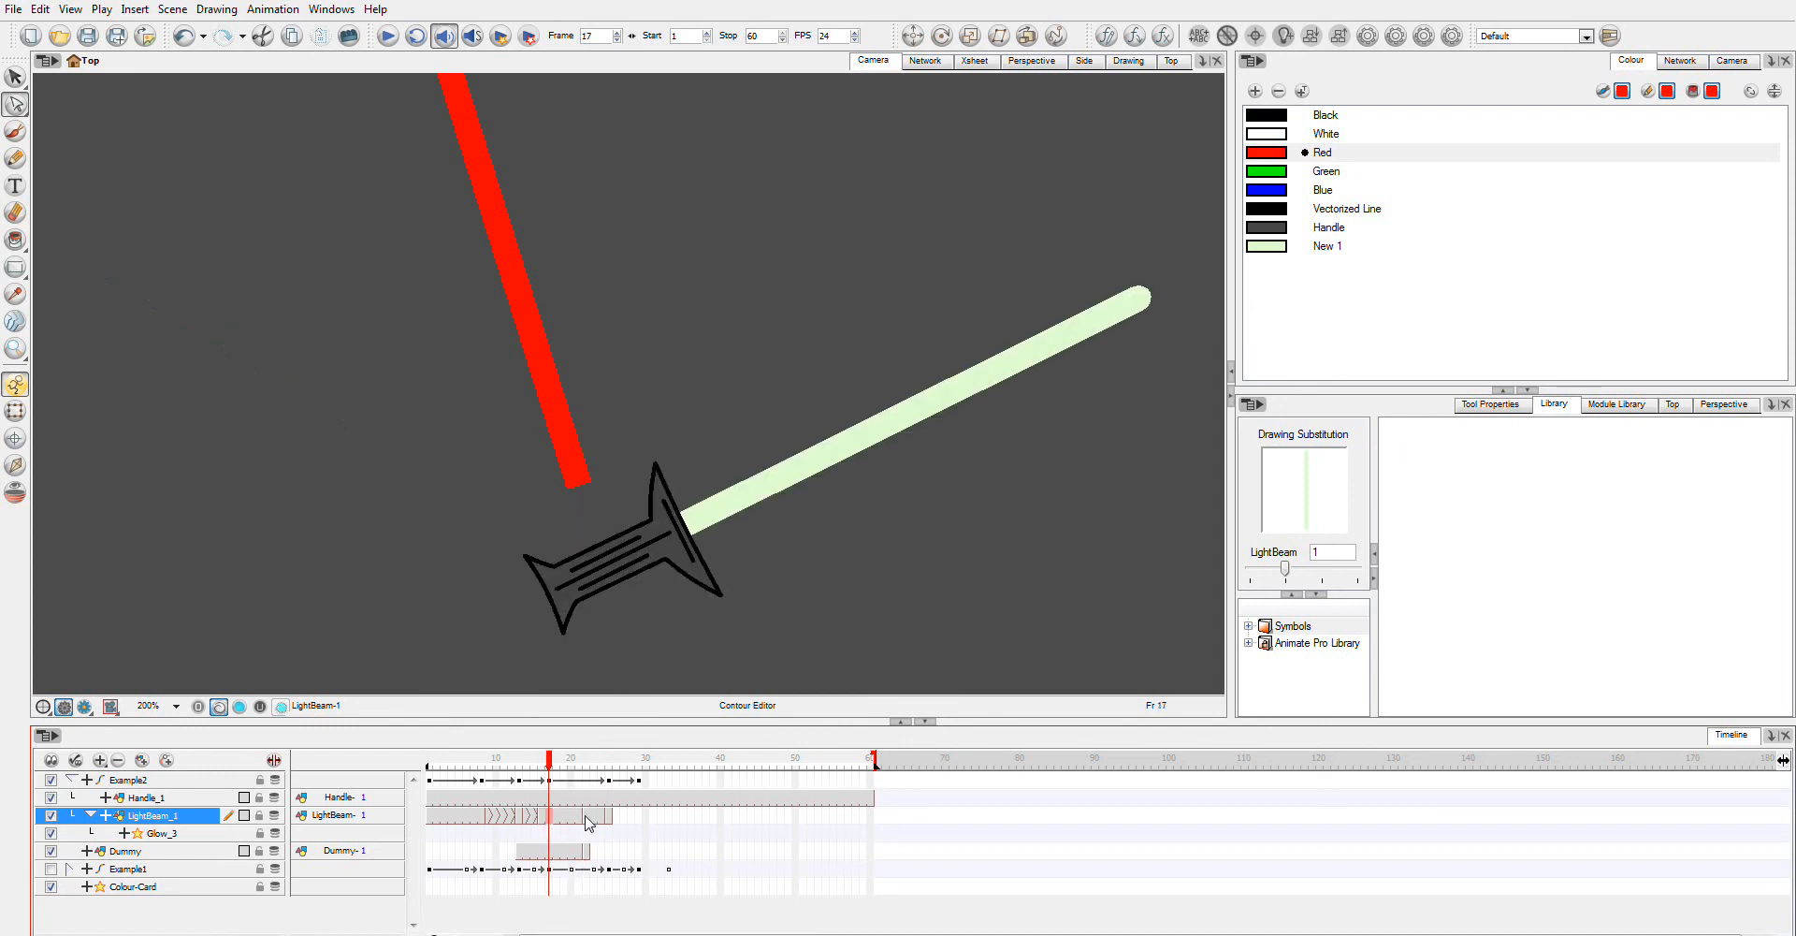
left_click_drag(553, 816, 580, 815)
key("F5")
left_click(588, 822)
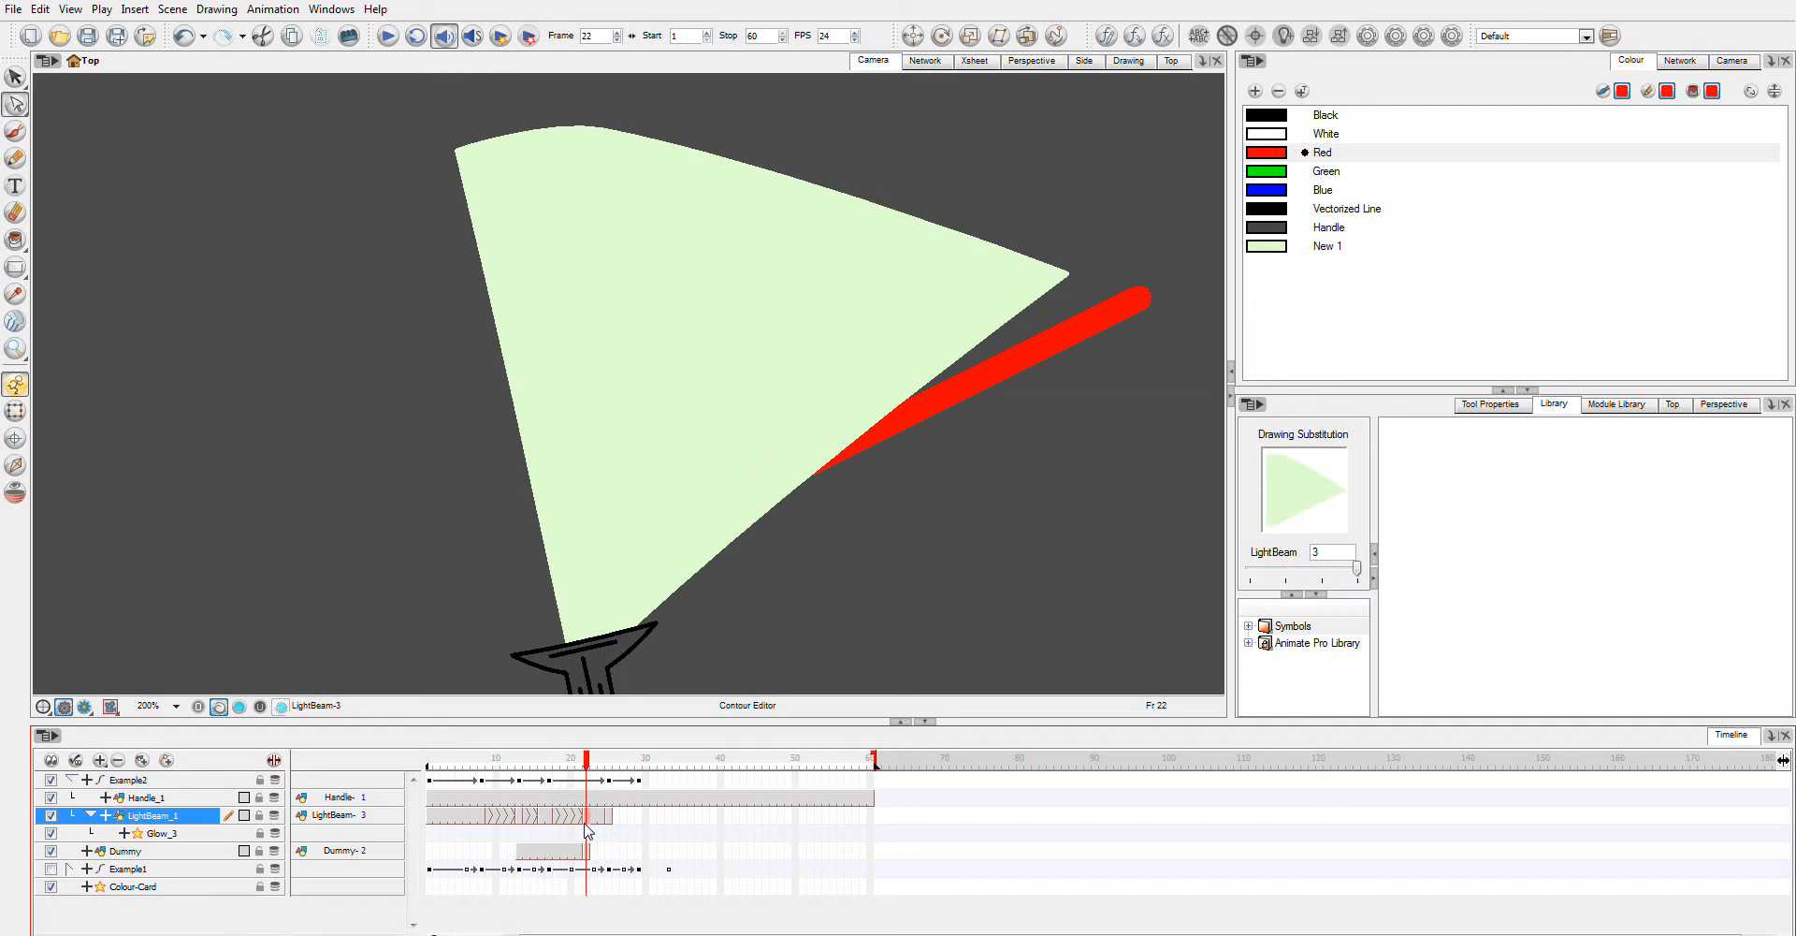
Step: Add eight extra contour points along the fan's top, right and left edges with the Contour Editor
key("Escape")
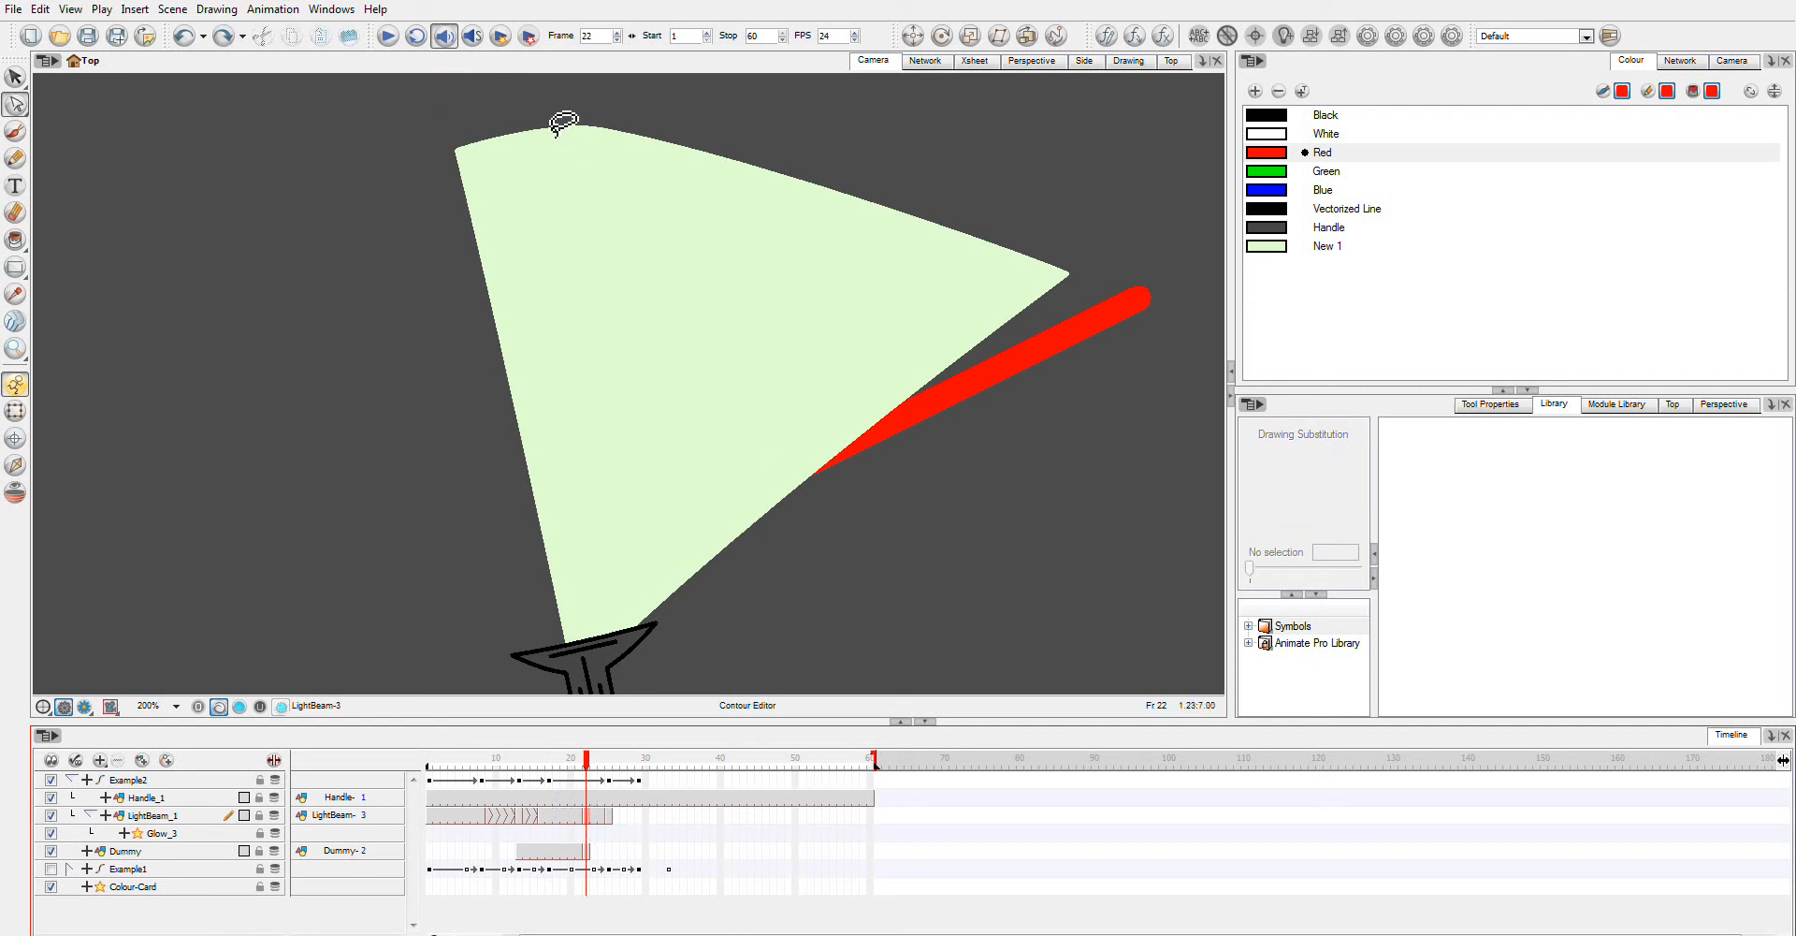
left_click(563, 135)
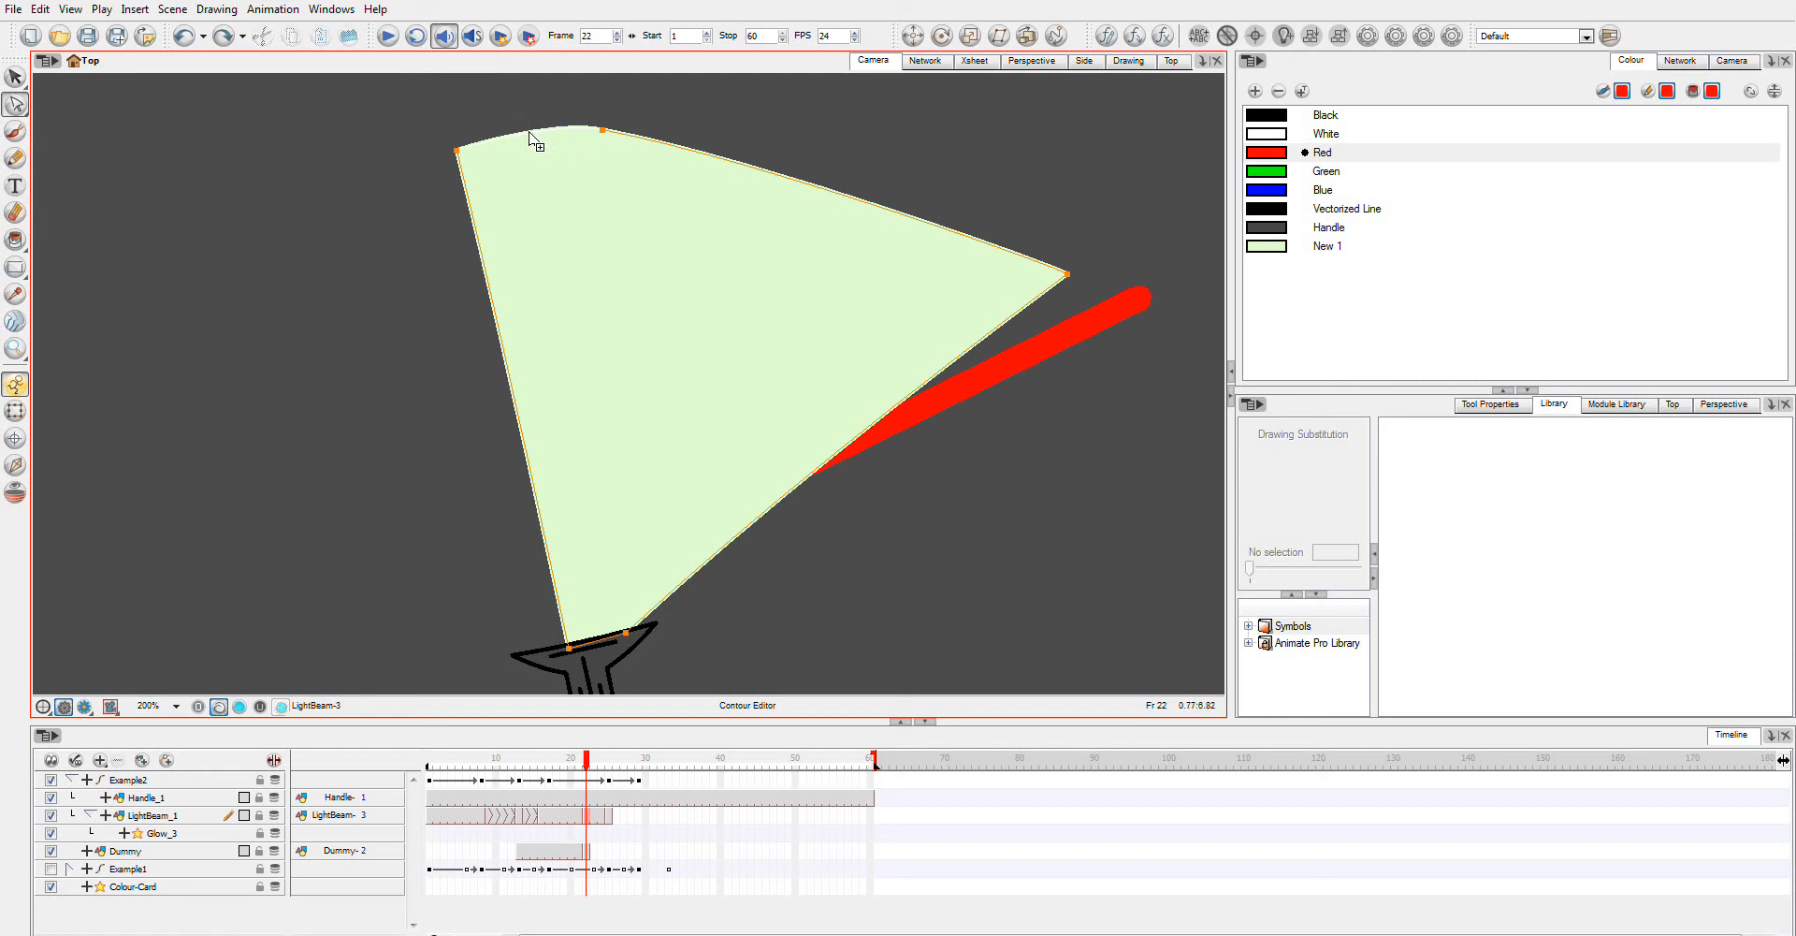
left_click(535, 140)
left_click(873, 211)
left_click(978, 343)
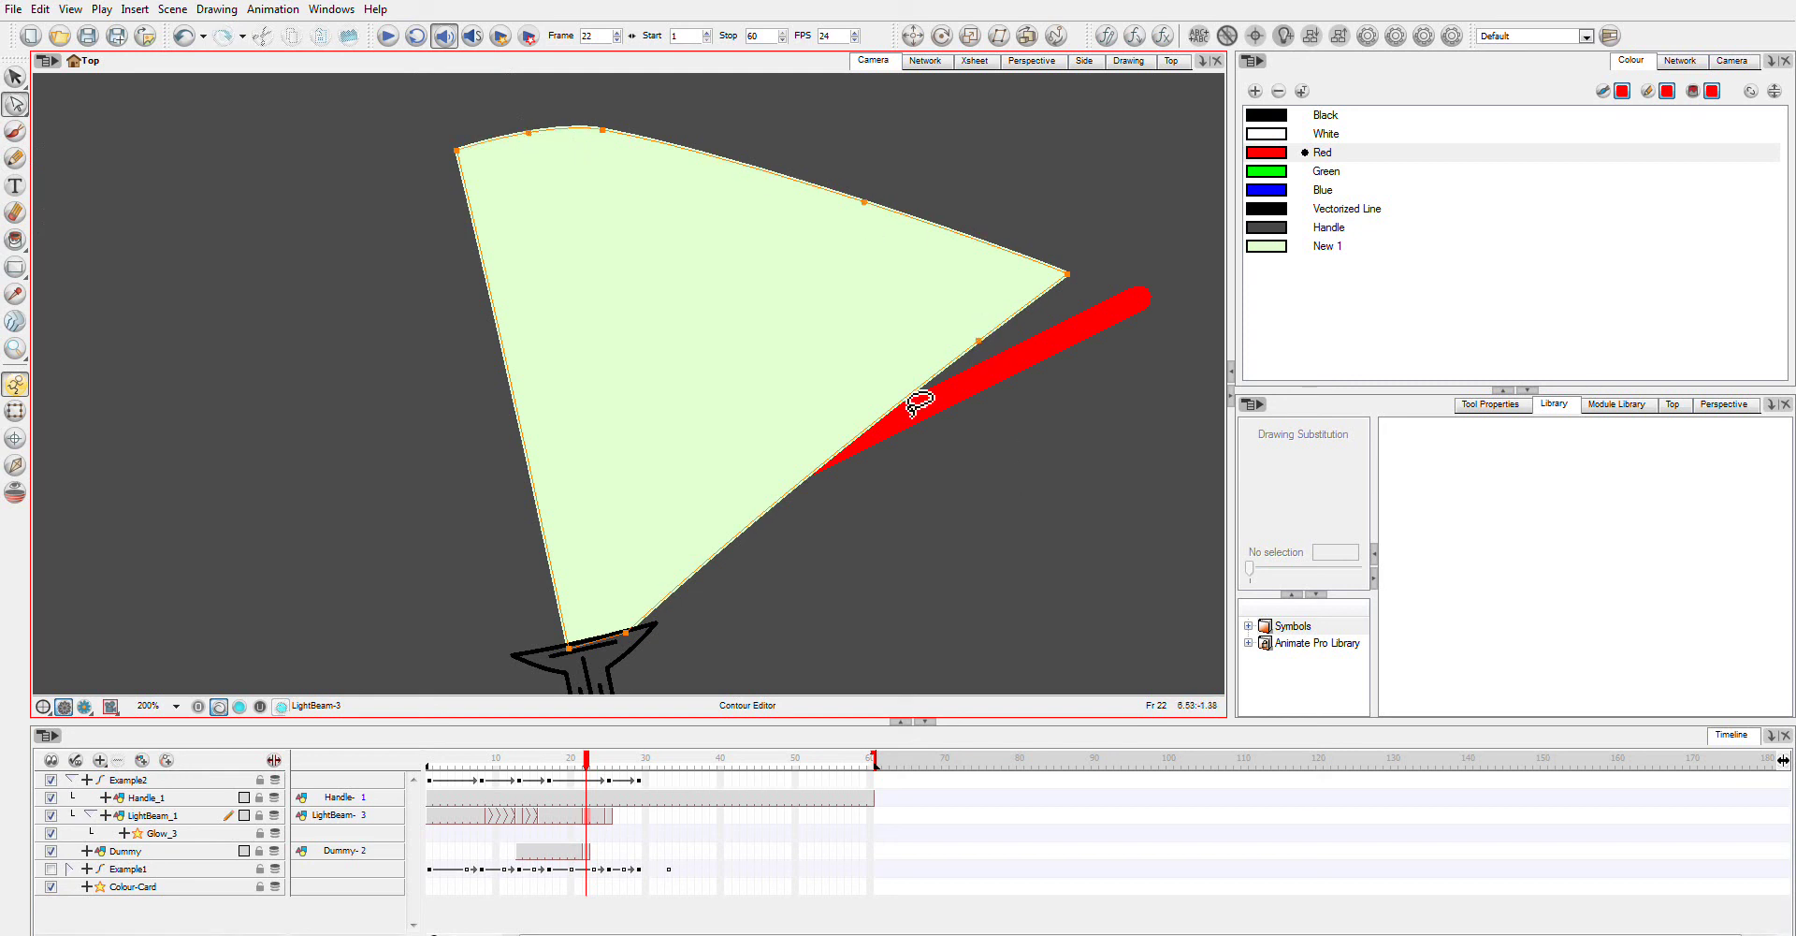
left_click(850, 452)
left_click(710, 569)
left_click(553, 560)
left_click(522, 418)
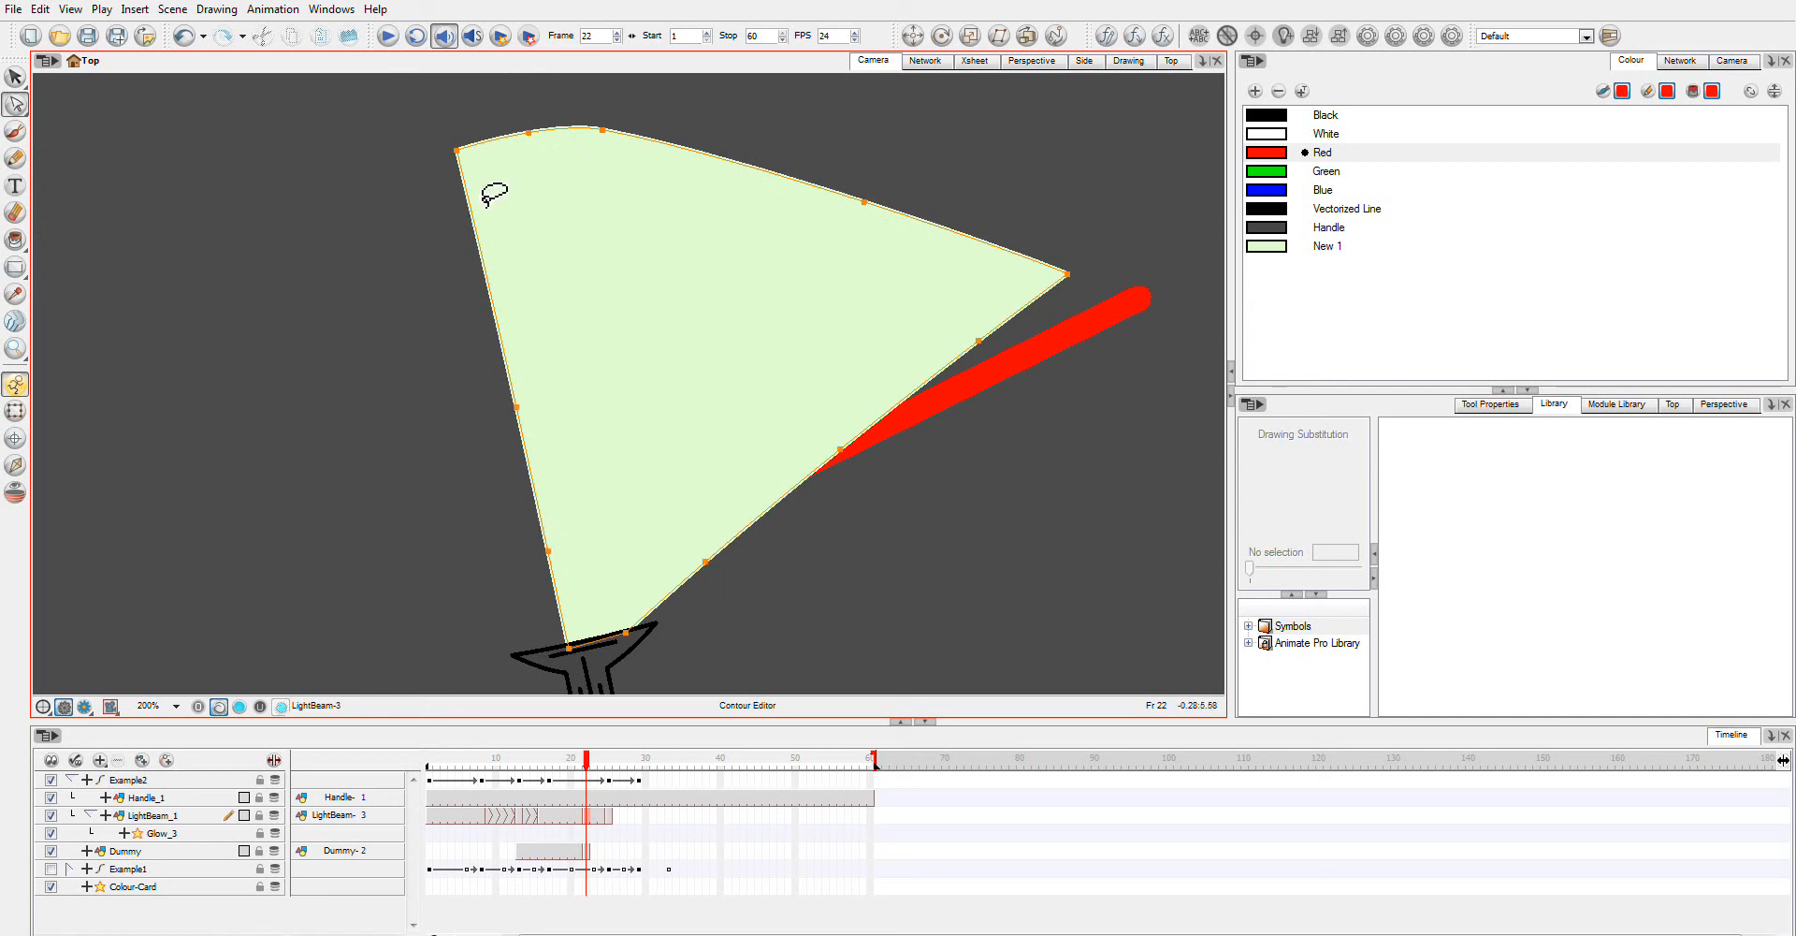
left_click(486, 258)
Step: Recreate the morph over the beam cells before frame 22 and return to frame 17 with the Morphing tool
left_click(580, 823)
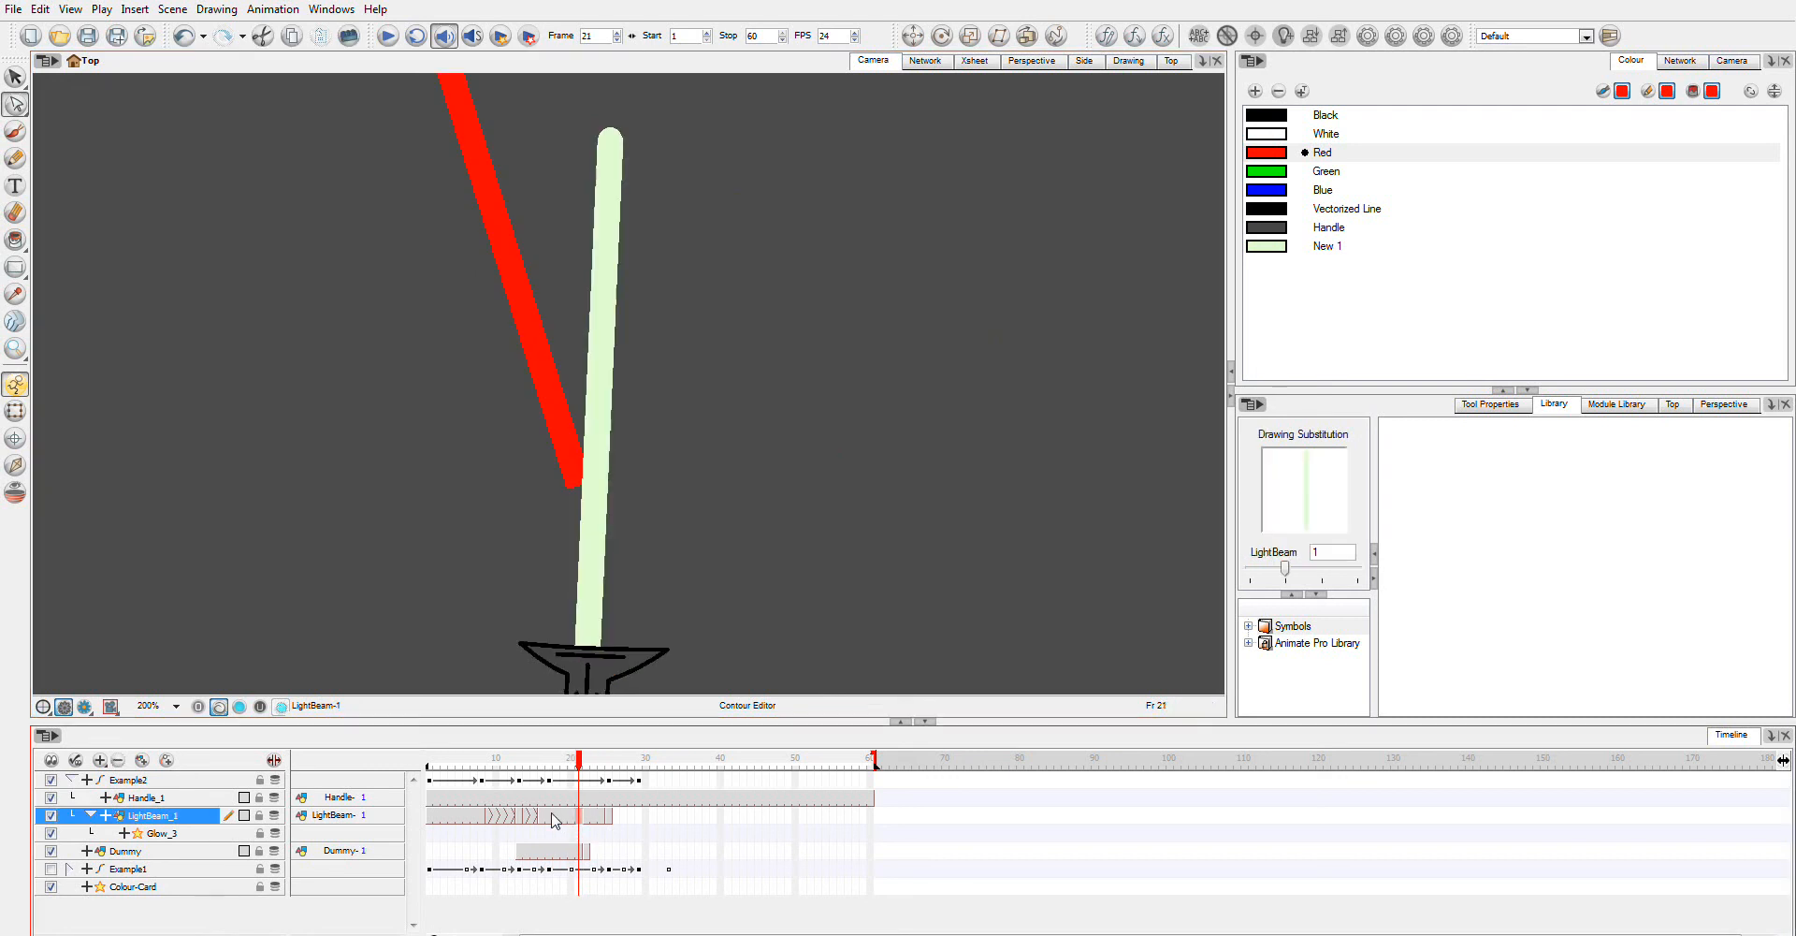
left_click(553, 818)
key("alt+m")
left_click(548, 819)
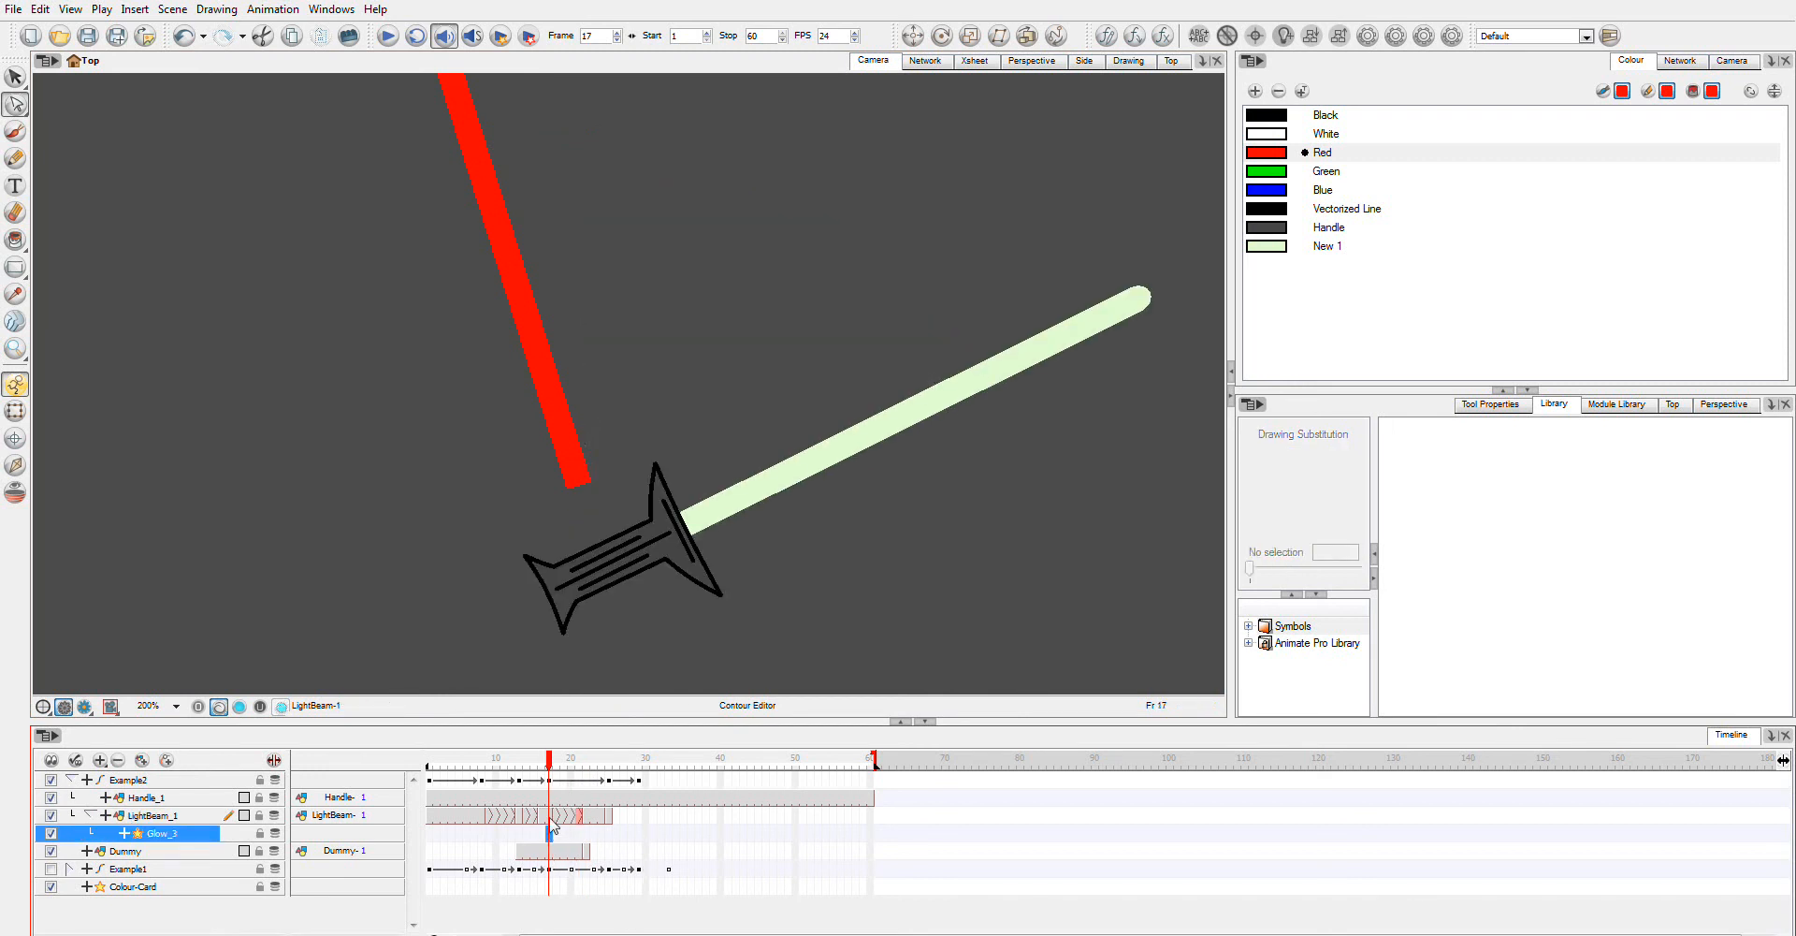
left_click(17, 322)
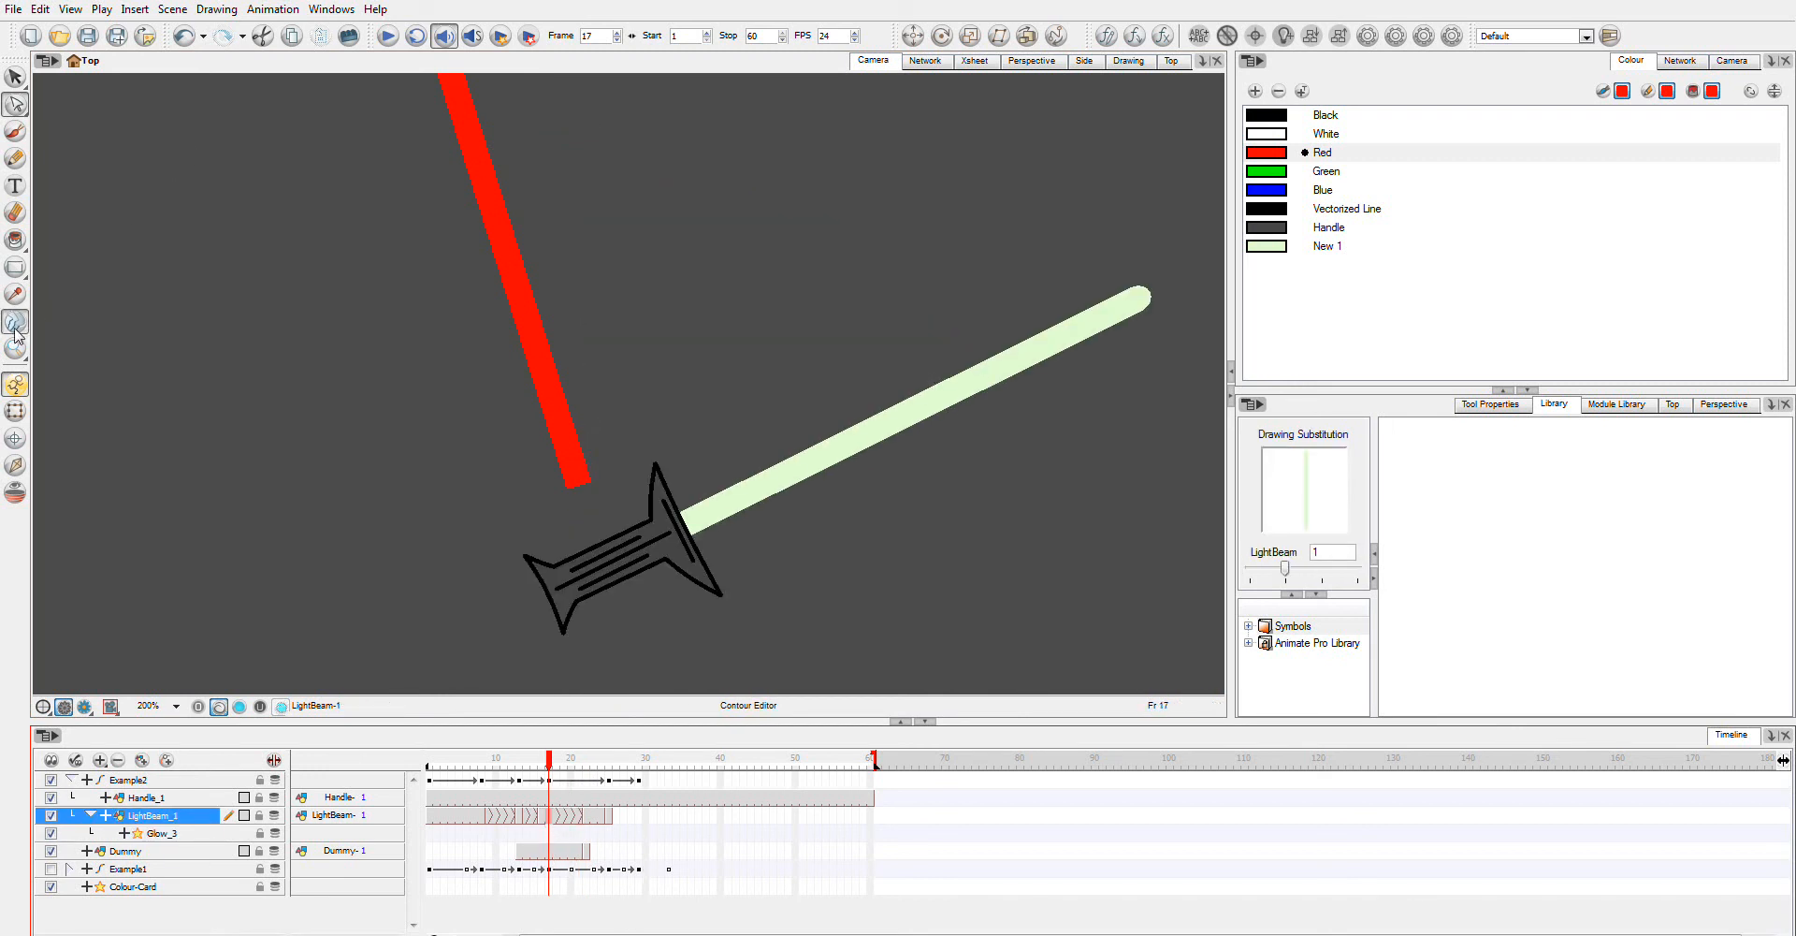
Step: Set the Morphing tool to Contour Hint and add a hint beside the hilt at frame 17
left_click(1489, 404)
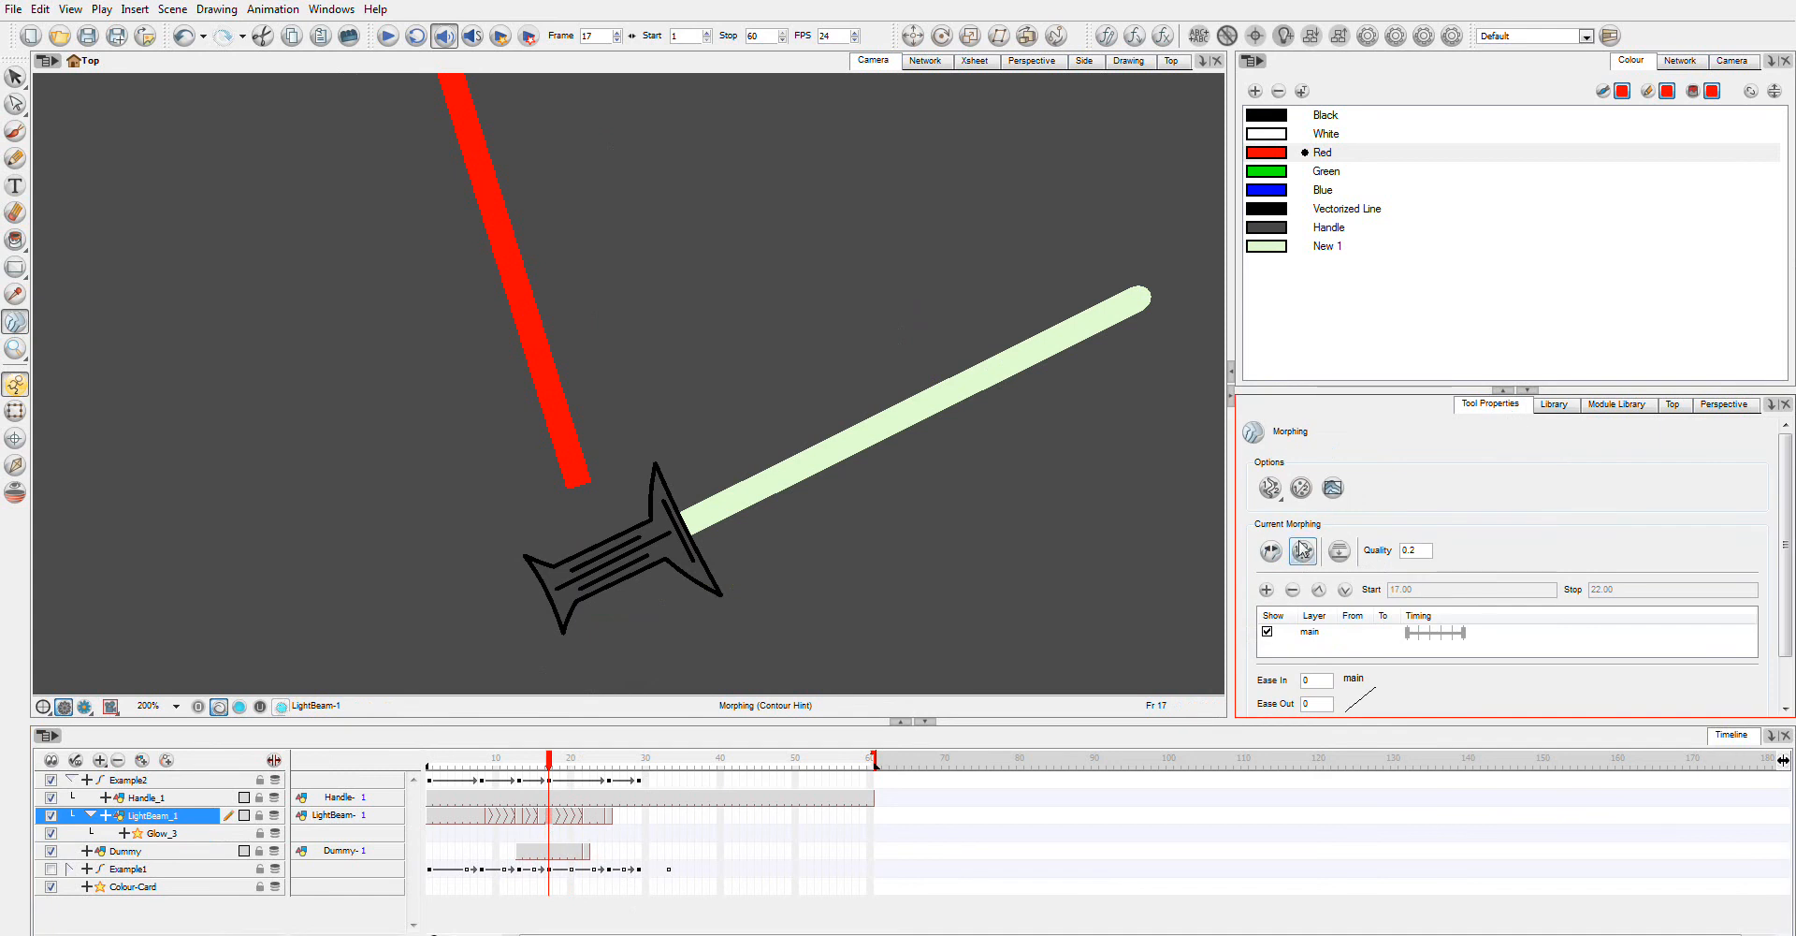
left_click(1270, 487)
left_click(1321, 518)
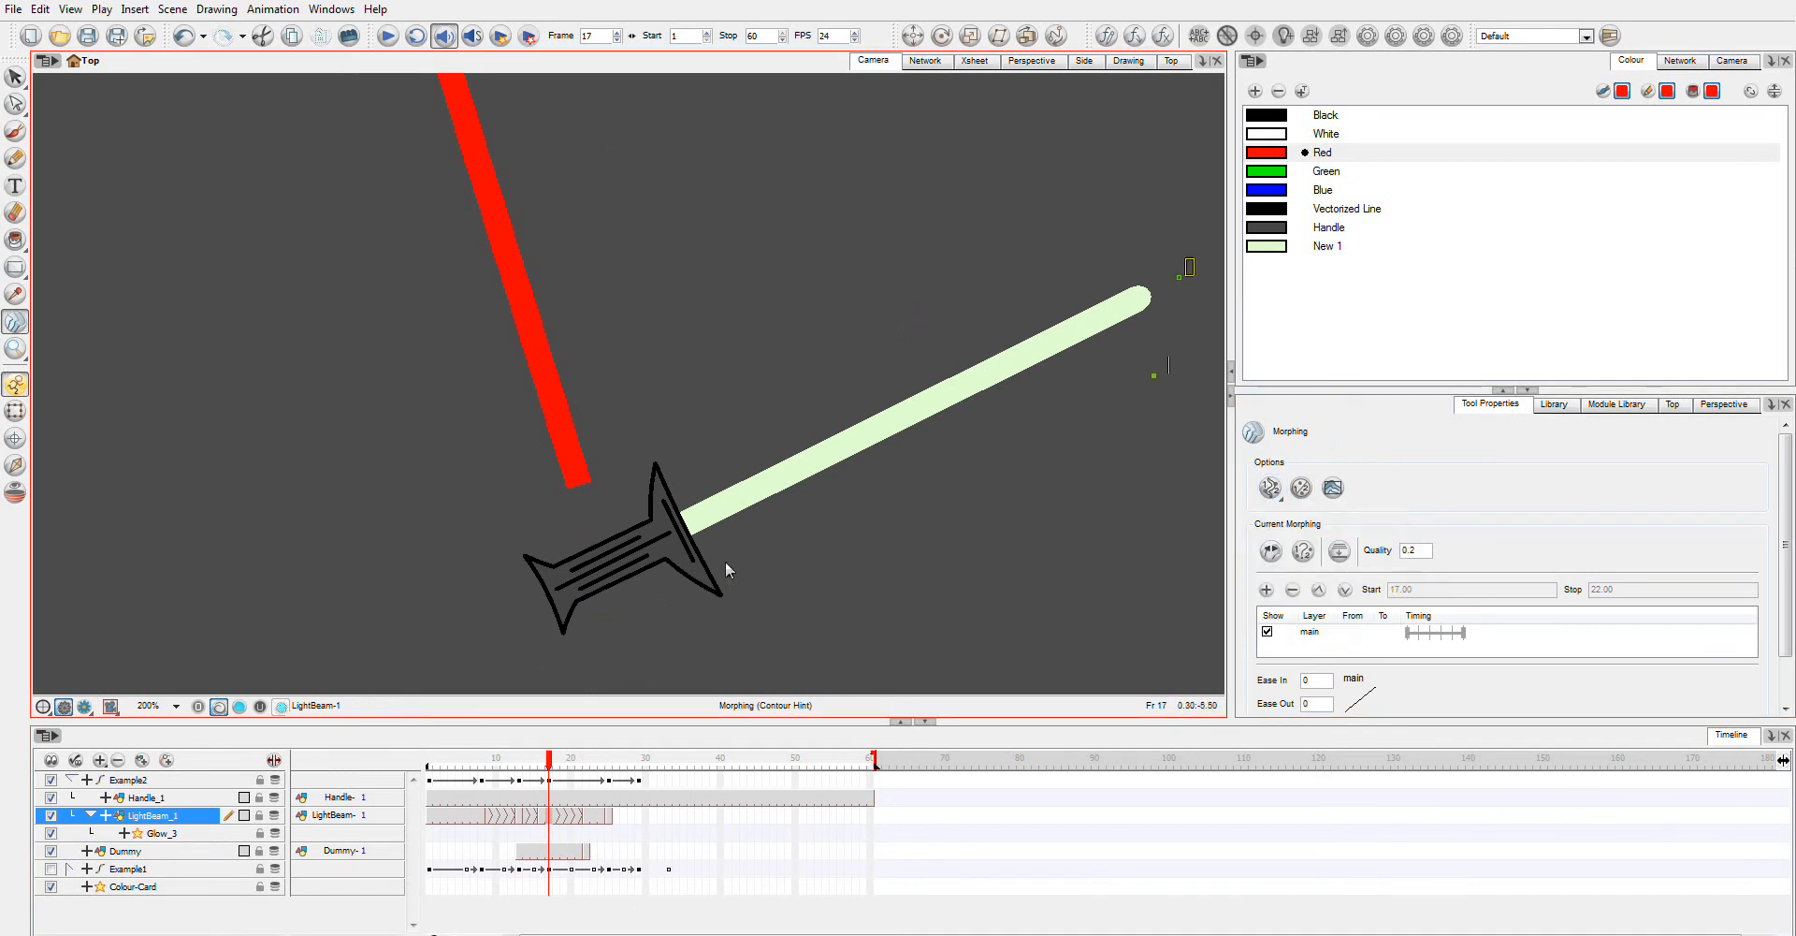
left_click(627, 506)
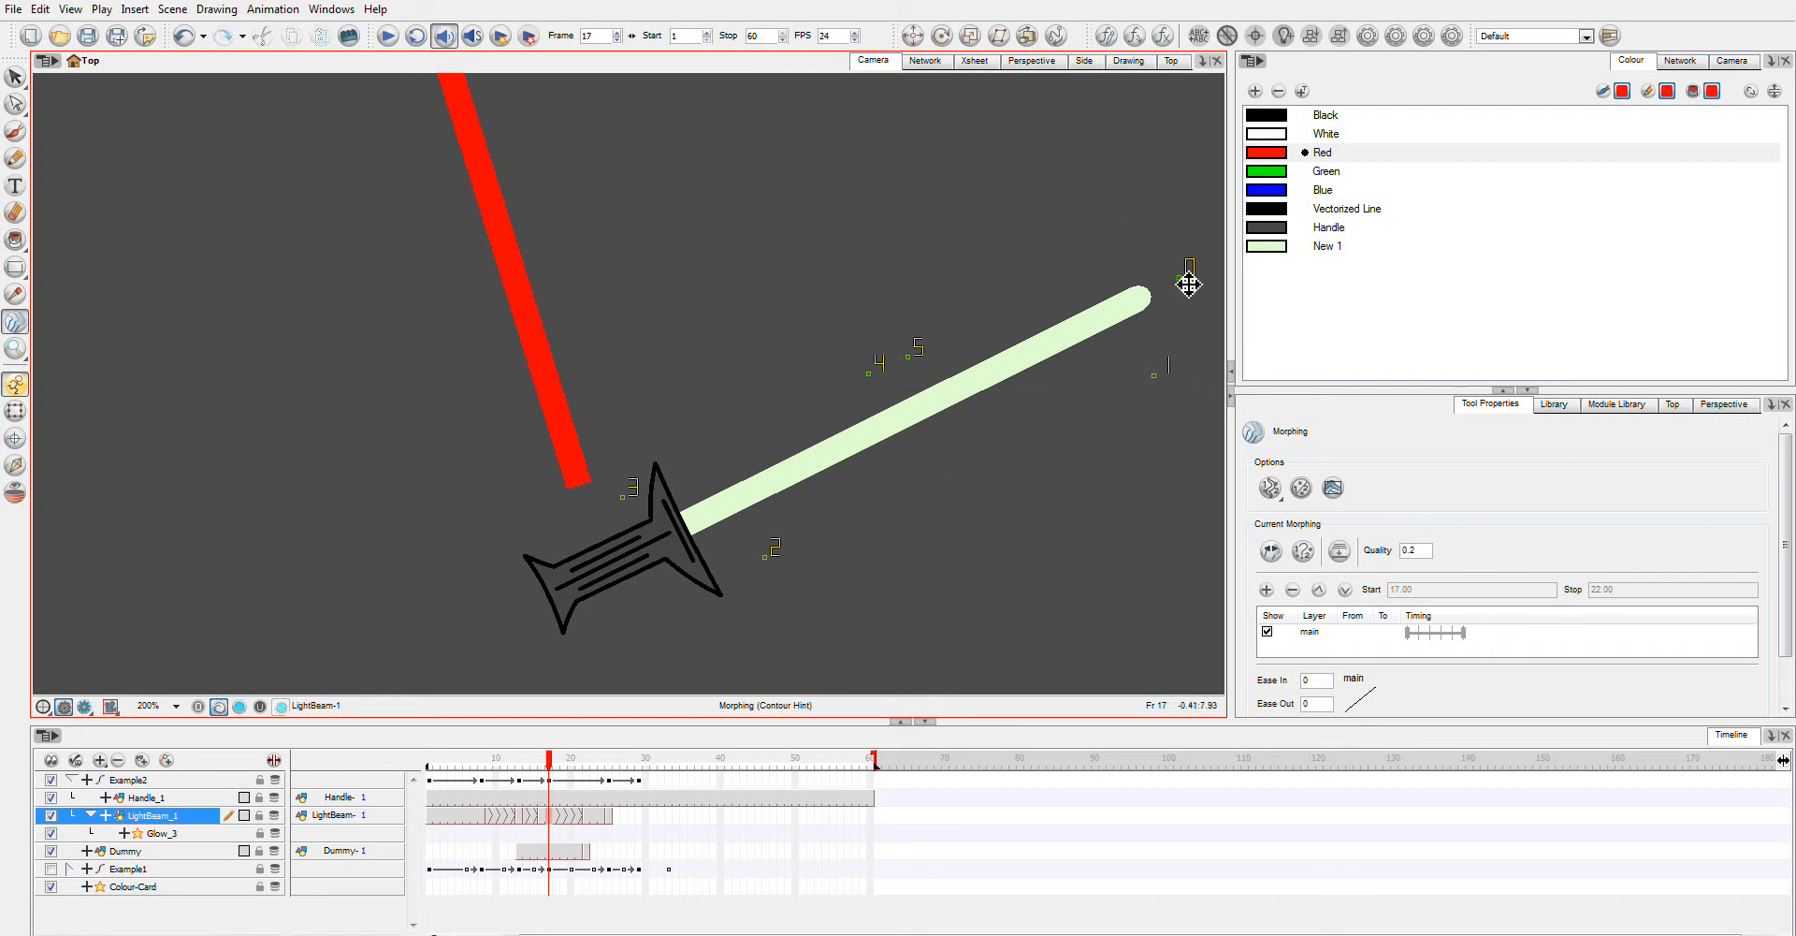
Step: Position hints 0–6 along the straight beam: tip hints at the end, hint 2 and 5 midway, hint 4 at the hilt
left_click(1154, 291)
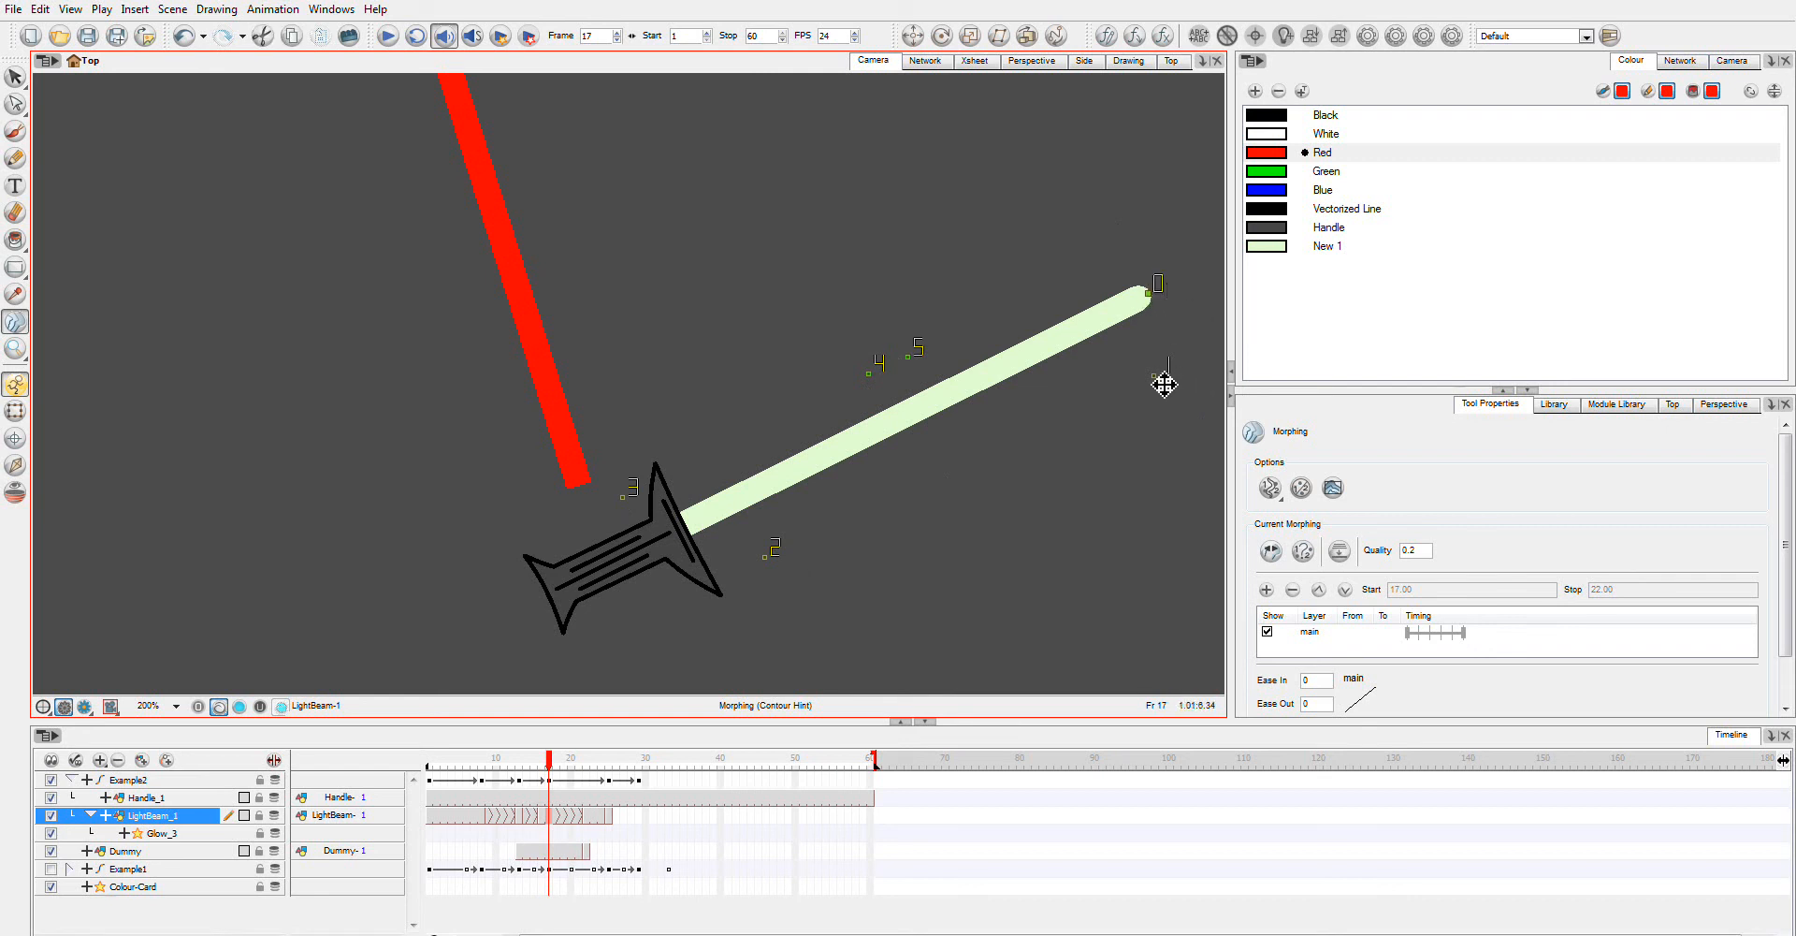
left_click_drag(1154, 372, 1137, 312)
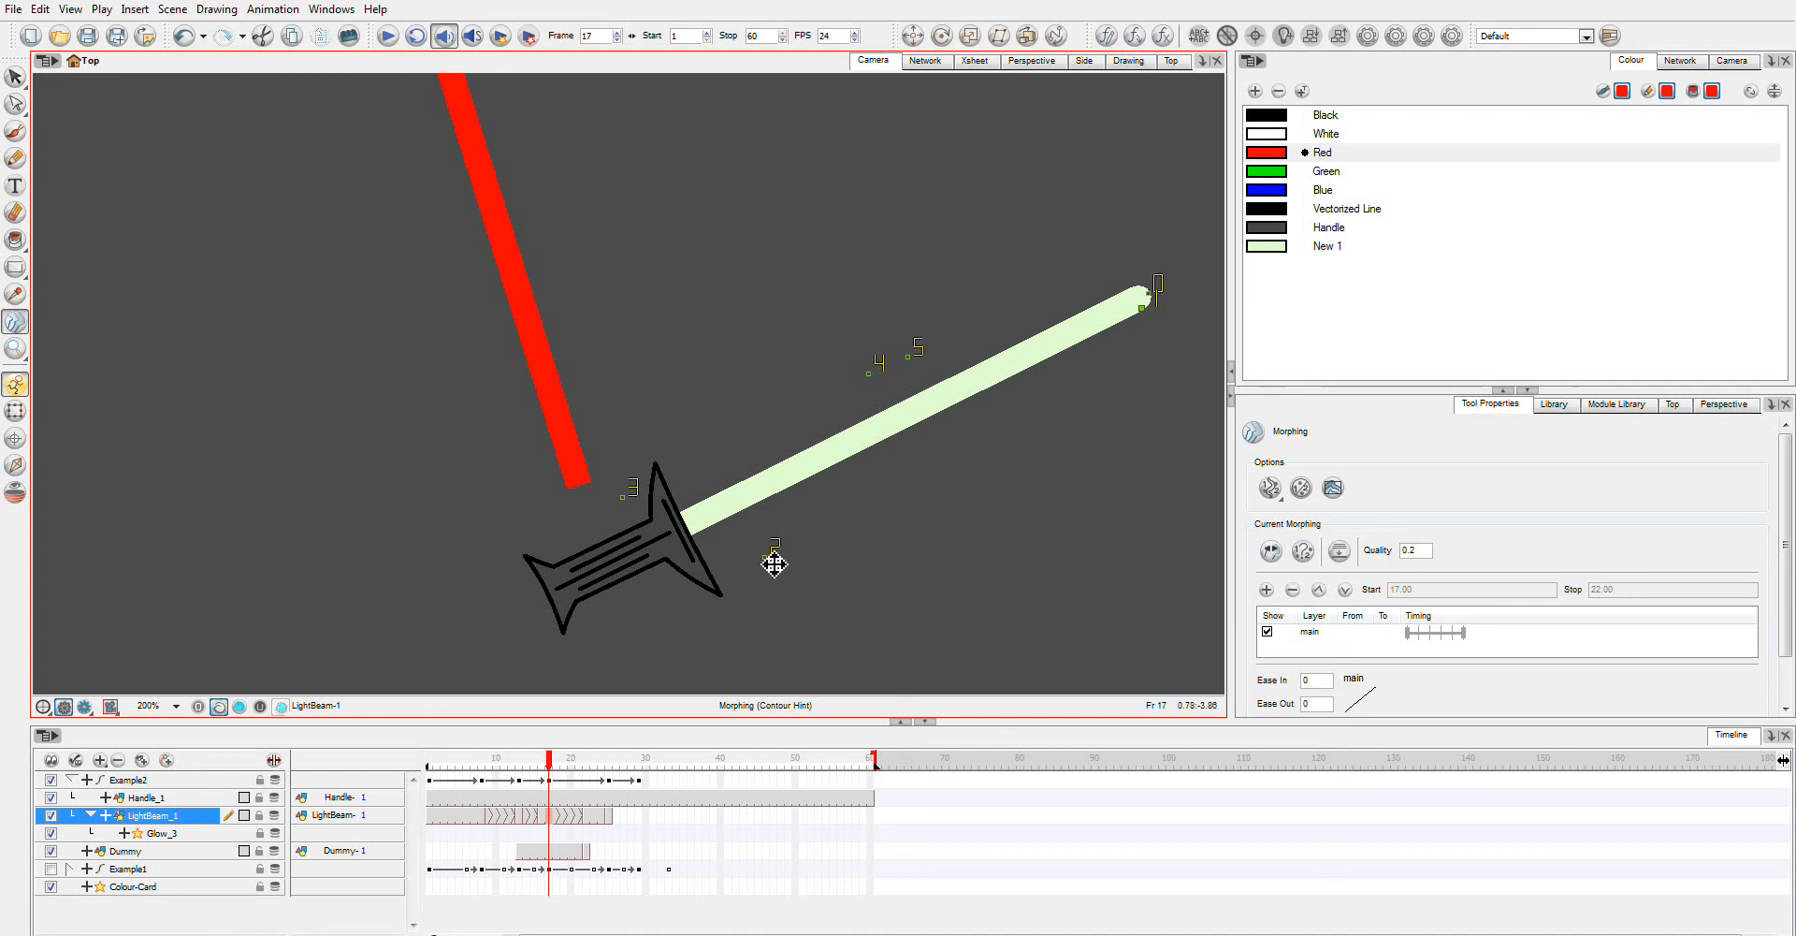
left_click_drag(775, 548, 930, 407)
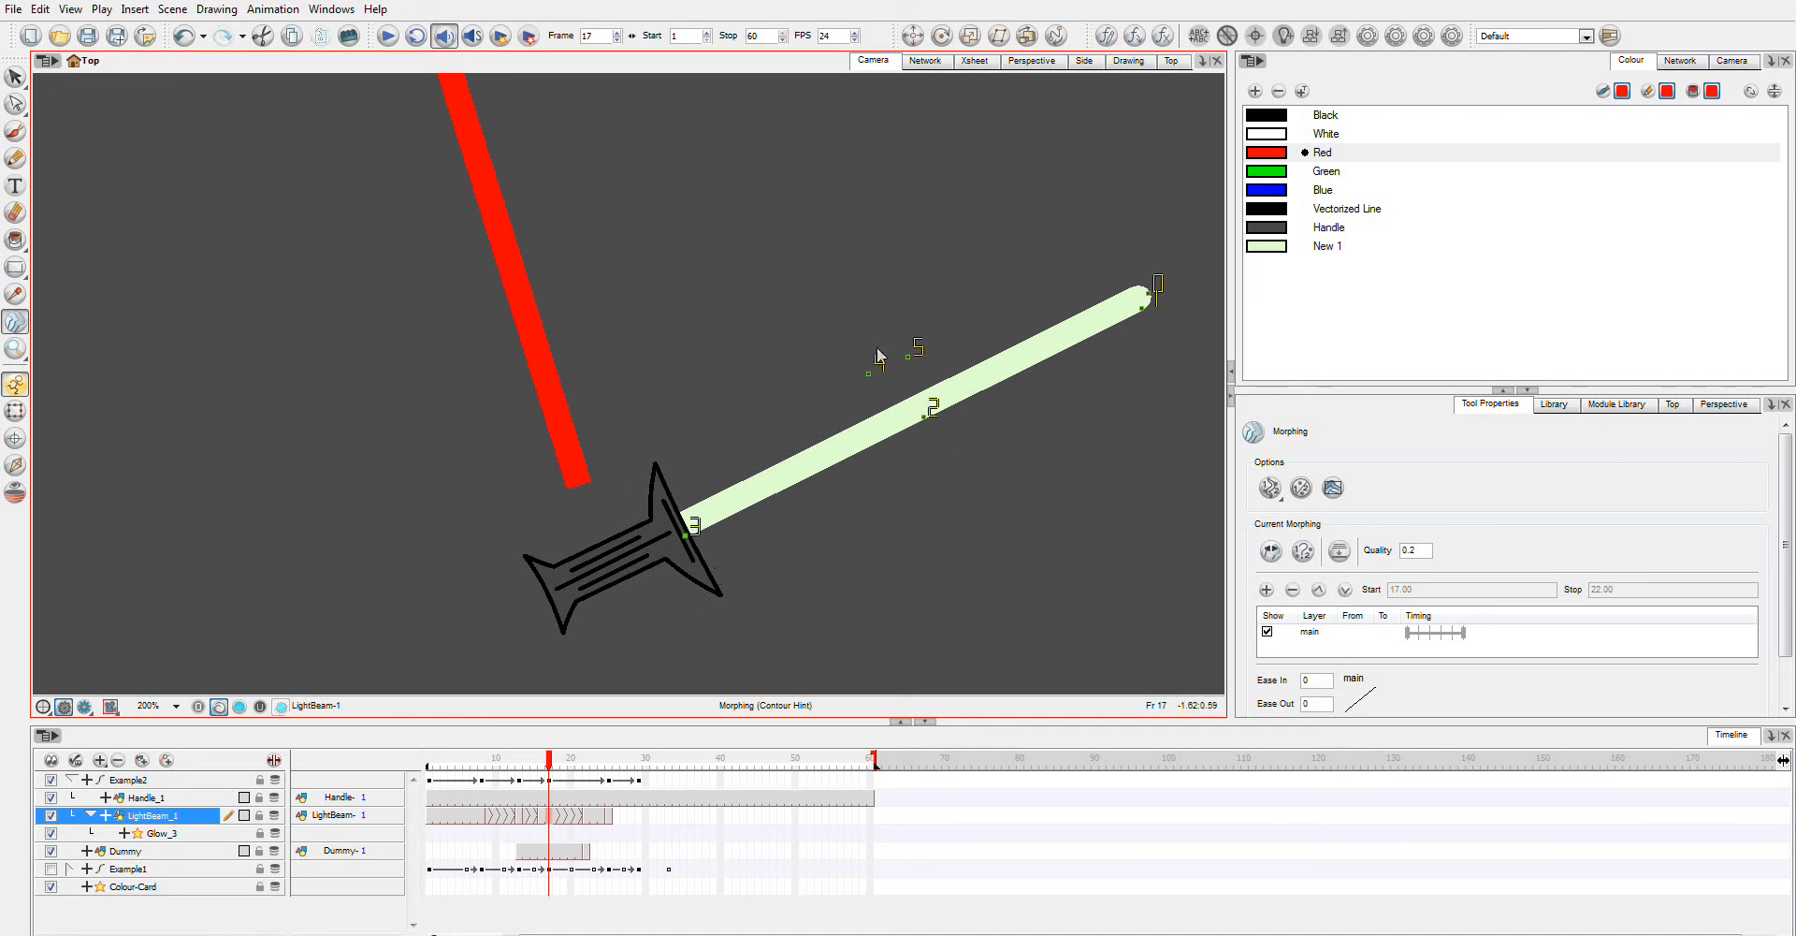
left_click_drag(868, 375, 682, 507)
left_click_drag(917, 367, 921, 394)
left_click_drag(1095, 196, 1139, 303)
Step: On the fan drawing, pin hint 0 to the top edge, hint 2 to the lower right and hint 3 to the base
left_click(586, 818)
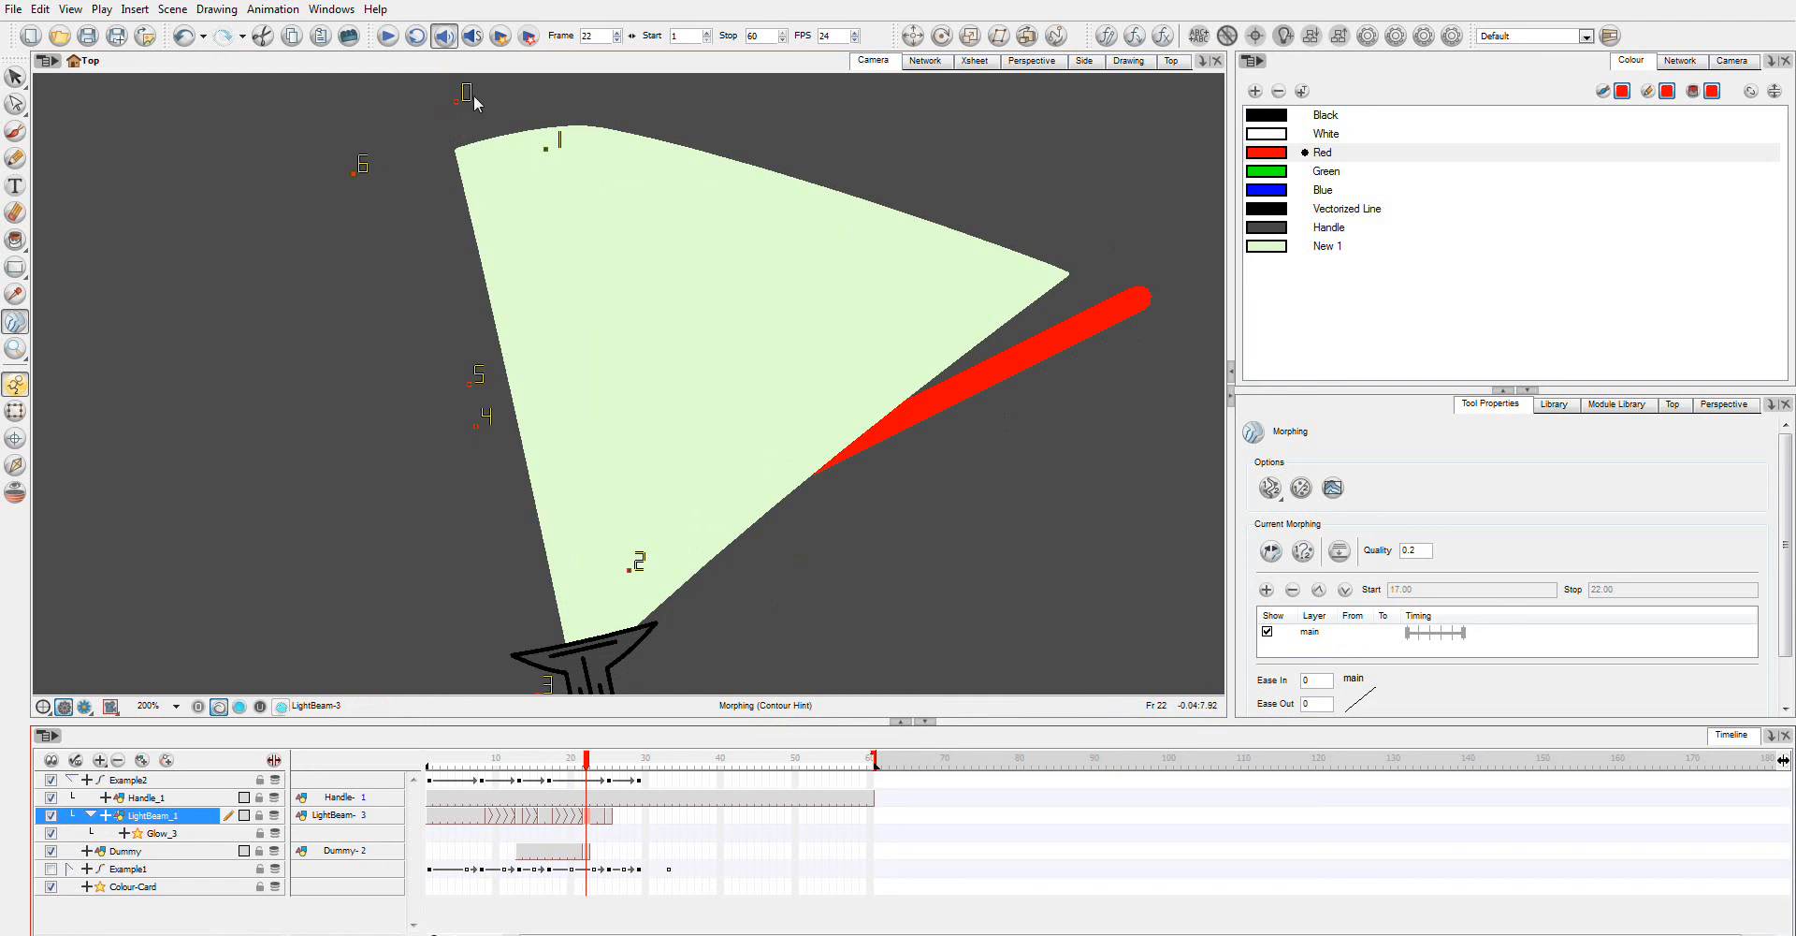
left_click_drag(467, 96, 587, 119)
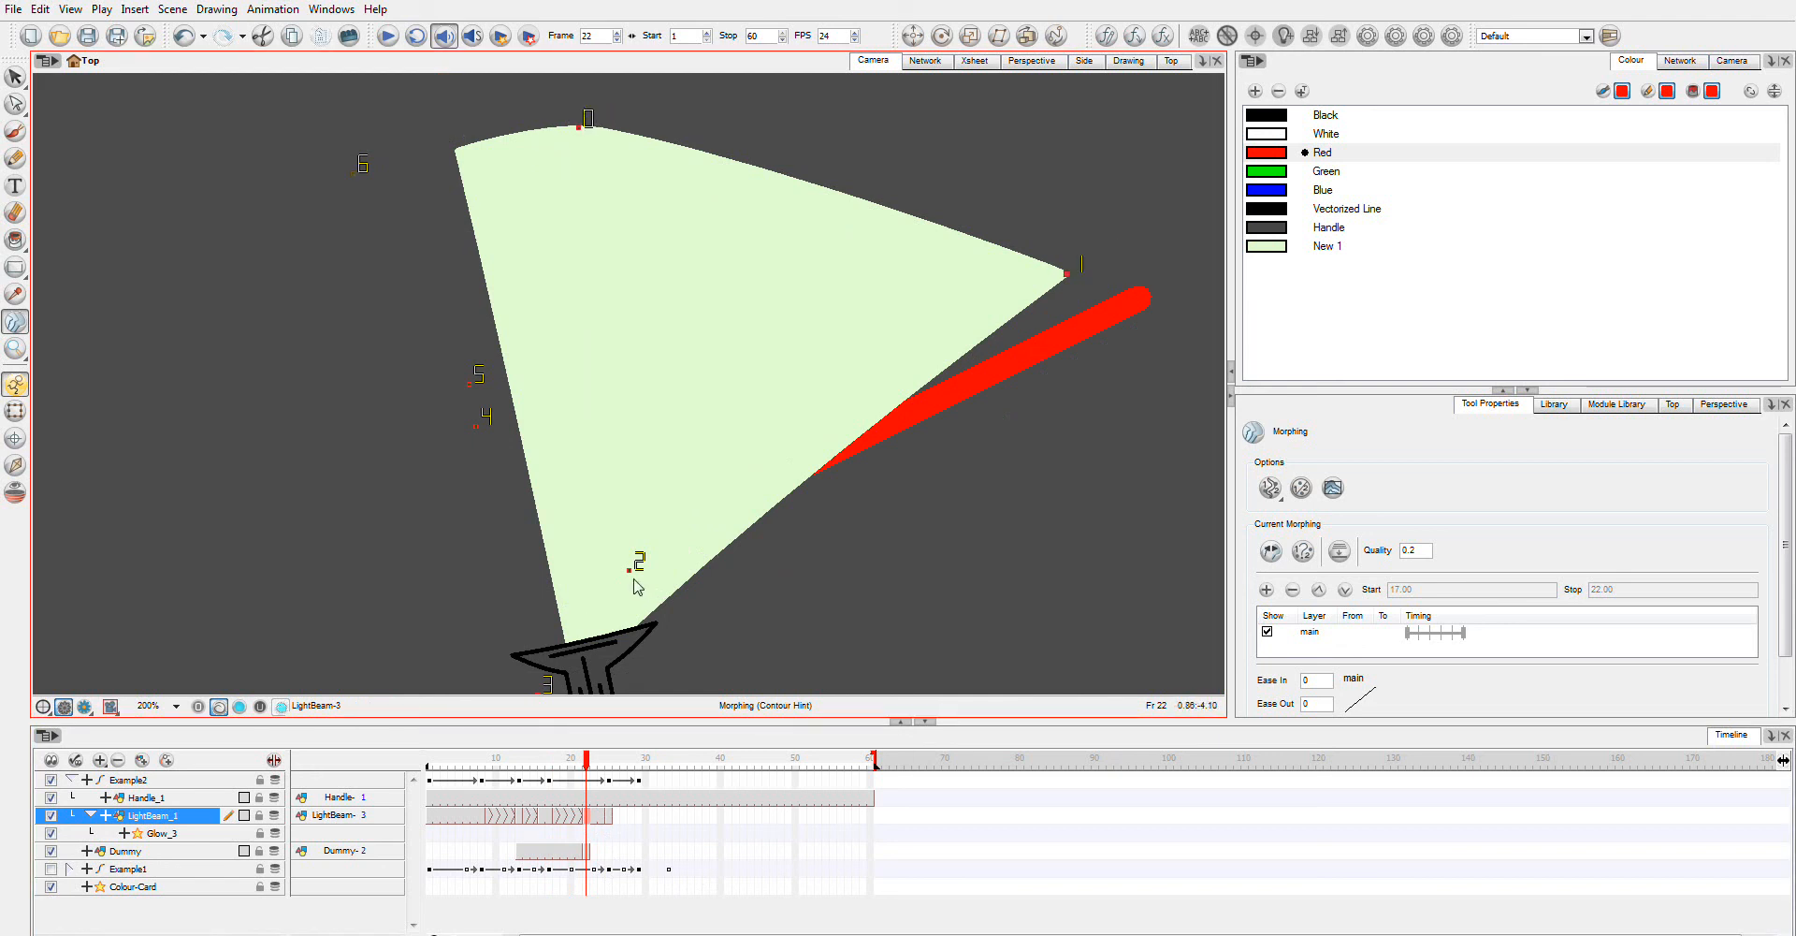
left_click_drag(634, 569, 853, 435)
left_click_drag(814, 633, 814, 574)
left_click_drag(552, 639, 616, 597)
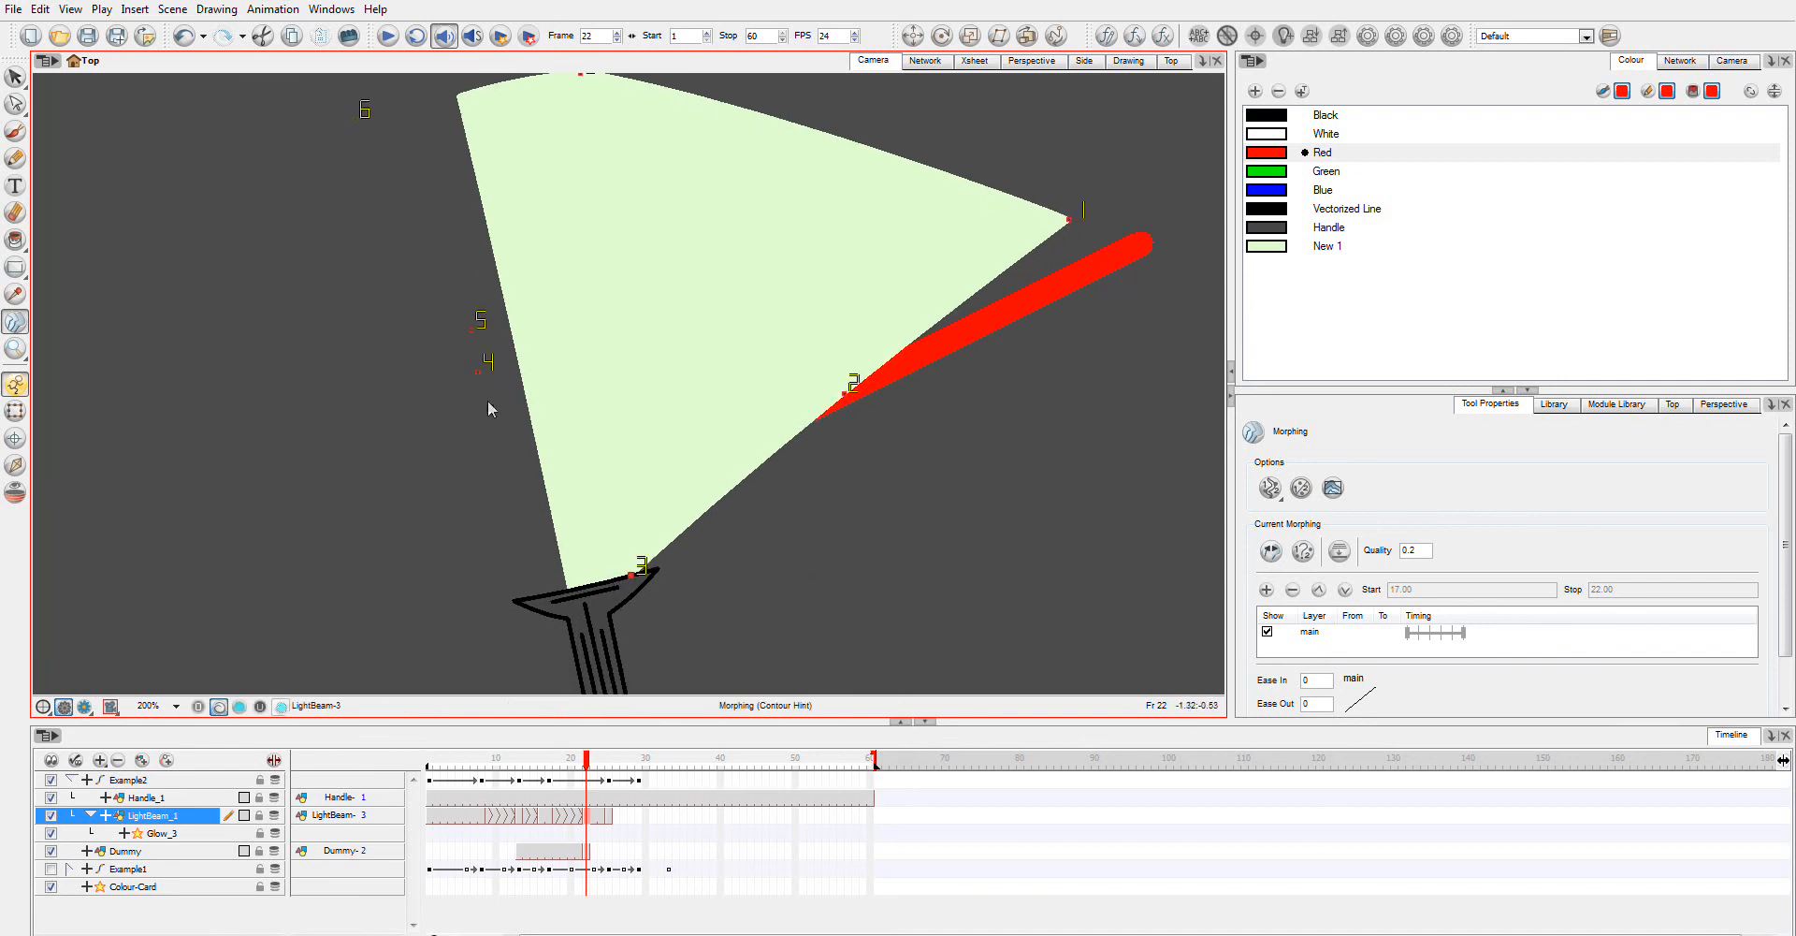
Step: Pin hints 4, 5 and 6 to the fan's base, left edge and top-left corner, then preview the morph
left_click_drag(483, 369, 580, 590)
left_click_drag(479, 320, 522, 348)
left_click_drag(367, 129, 467, 92)
left_click_drag(638, 190, 659, 281)
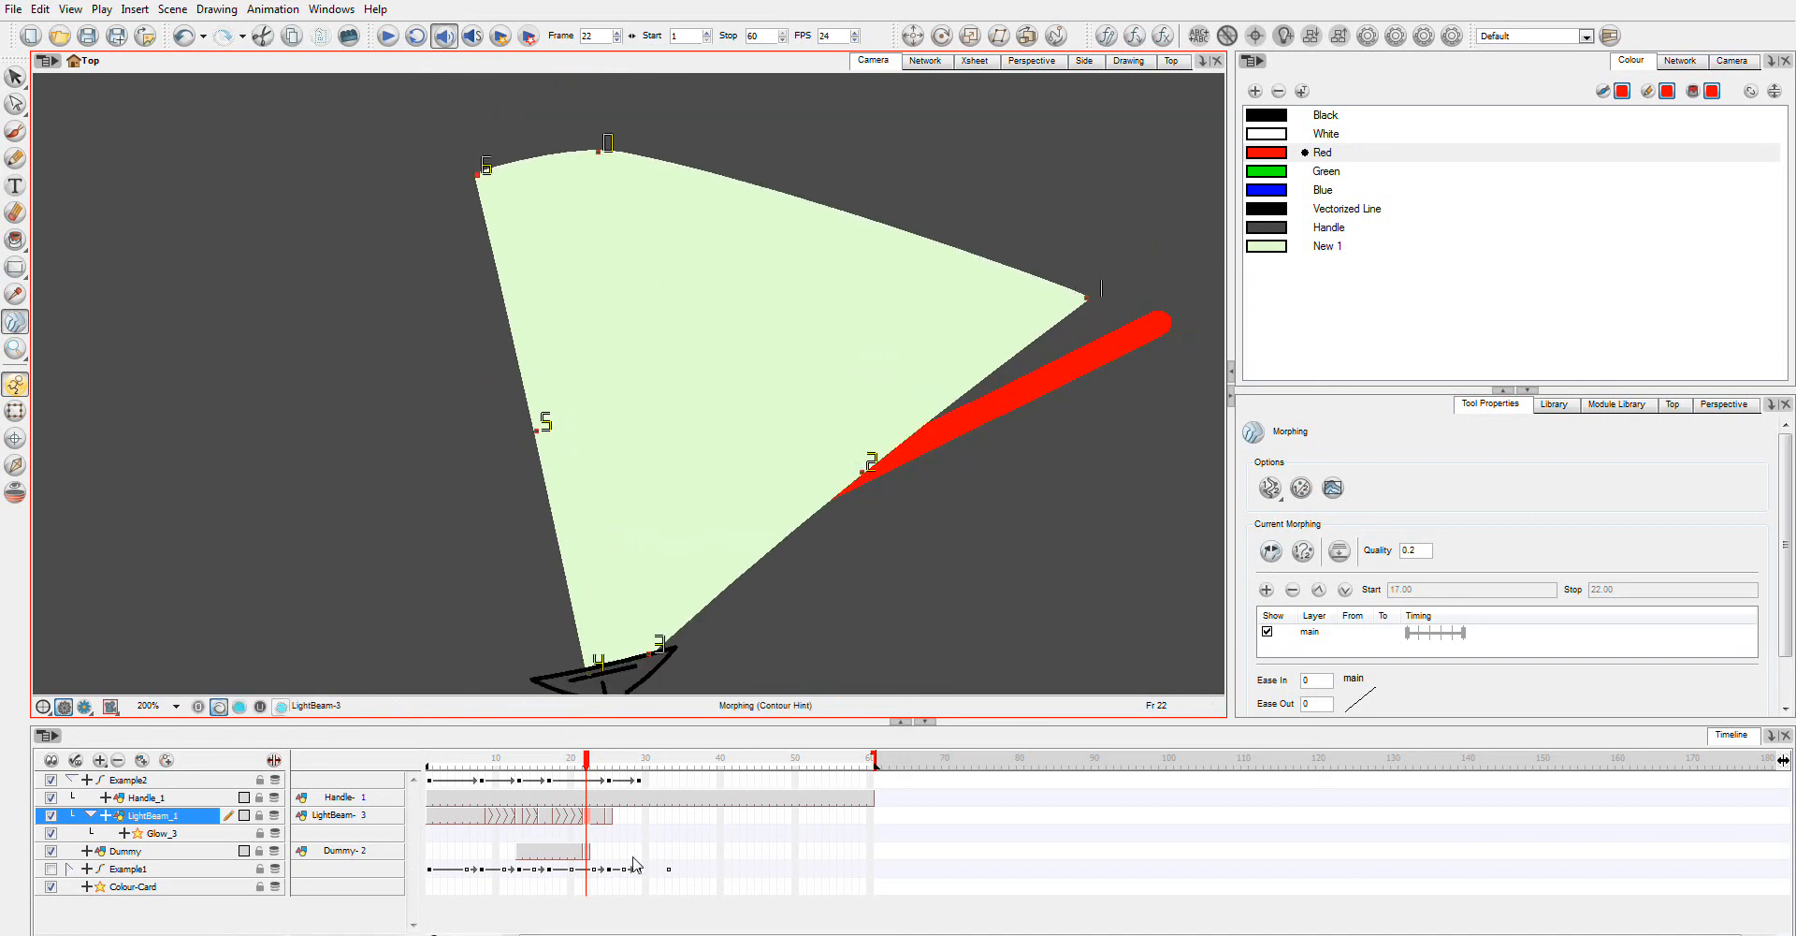
mouse_move(587, 760)
left_mouse_down()
mouse_move(569, 760)
mouse_move(603, 762)
left_mouse_up()
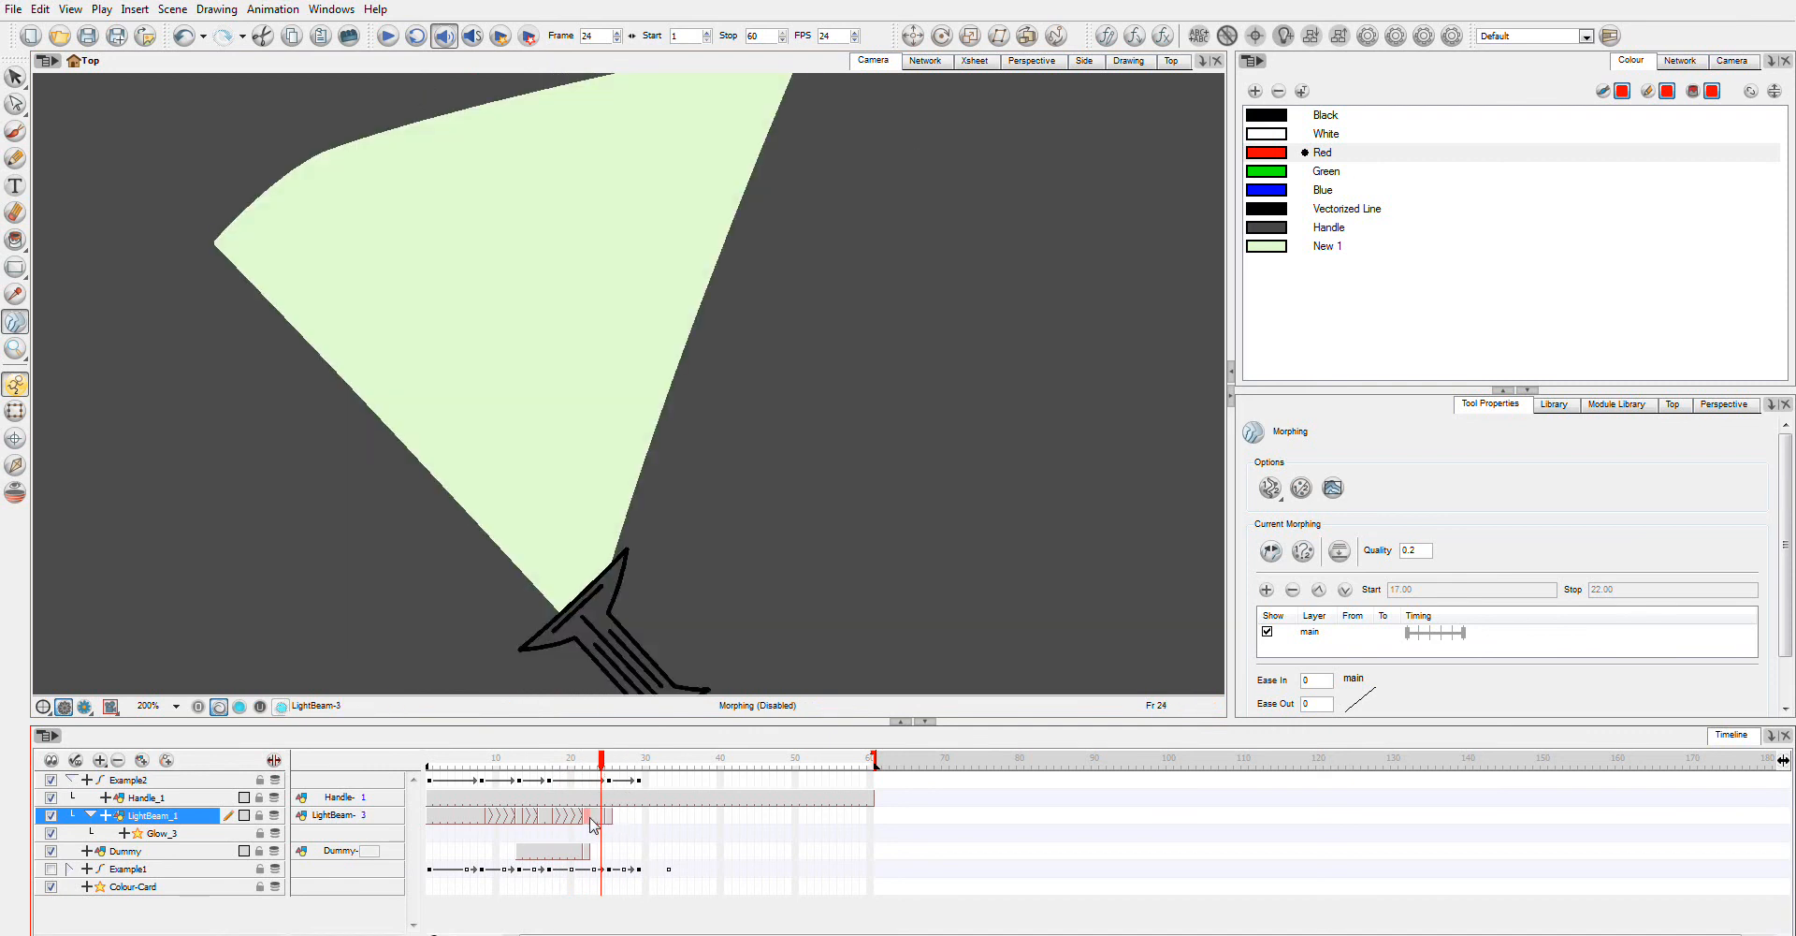
Step: Select the 22–25 morph on the fan frame and set the Morphing tool to Contour Hint
left_click(600, 816)
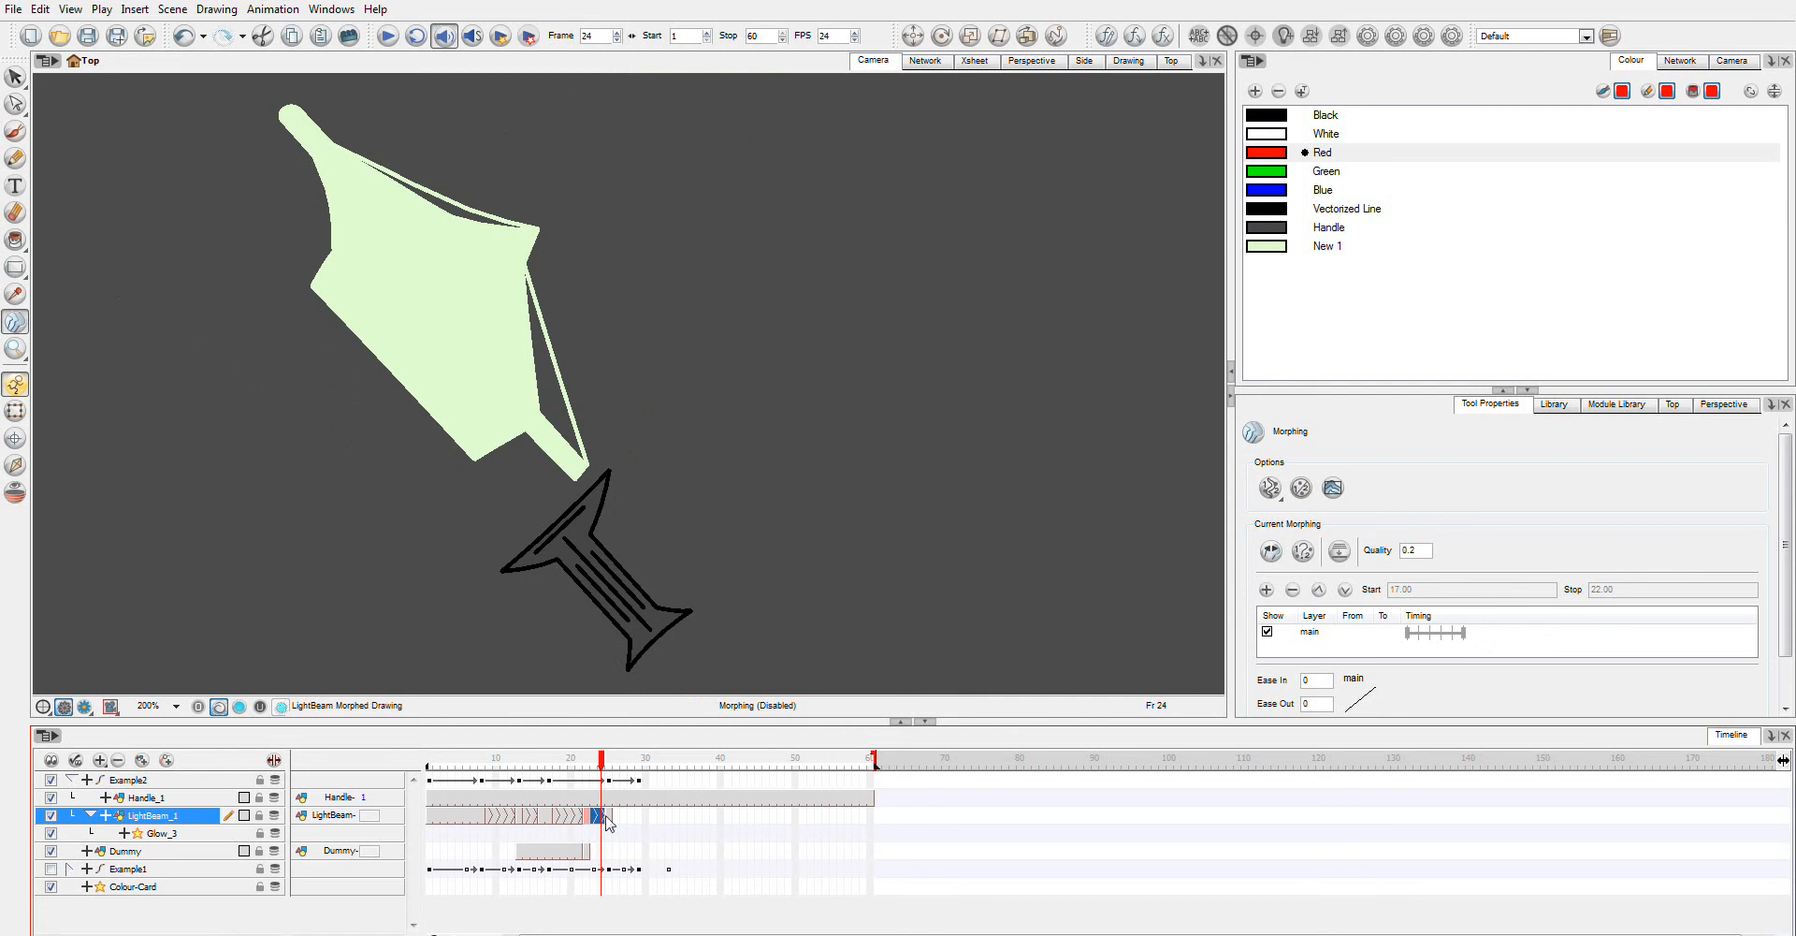
left_click(587, 815)
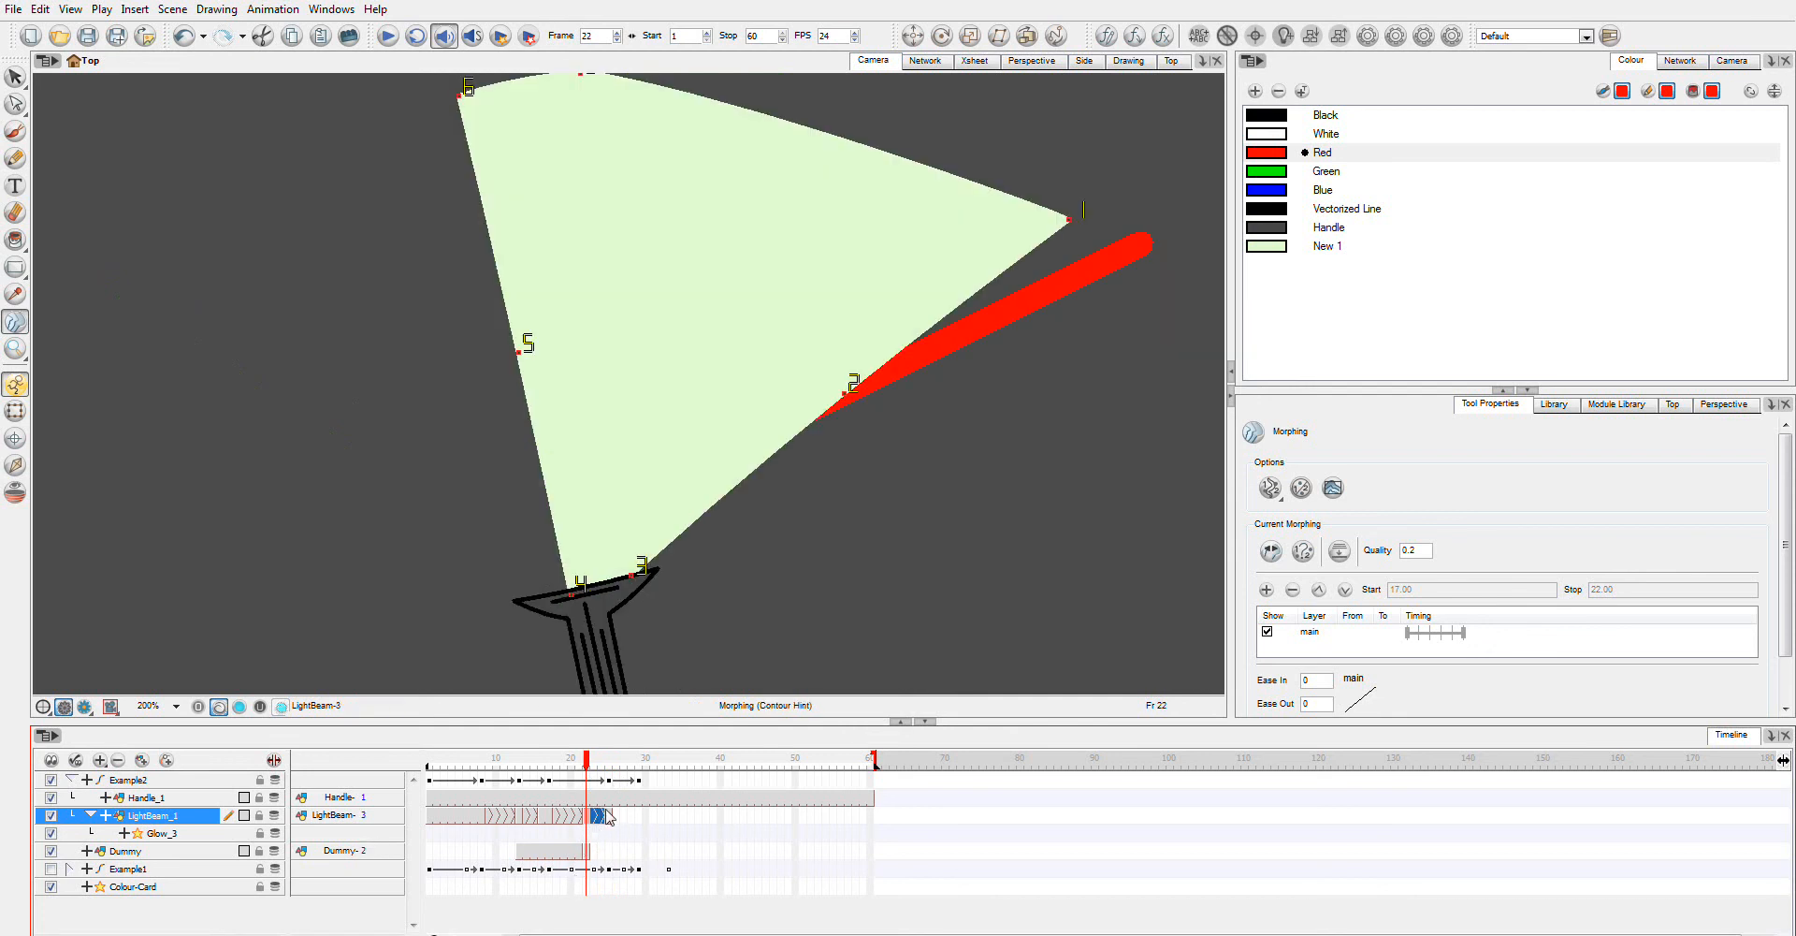
left_click(604, 818)
left_click(586, 818)
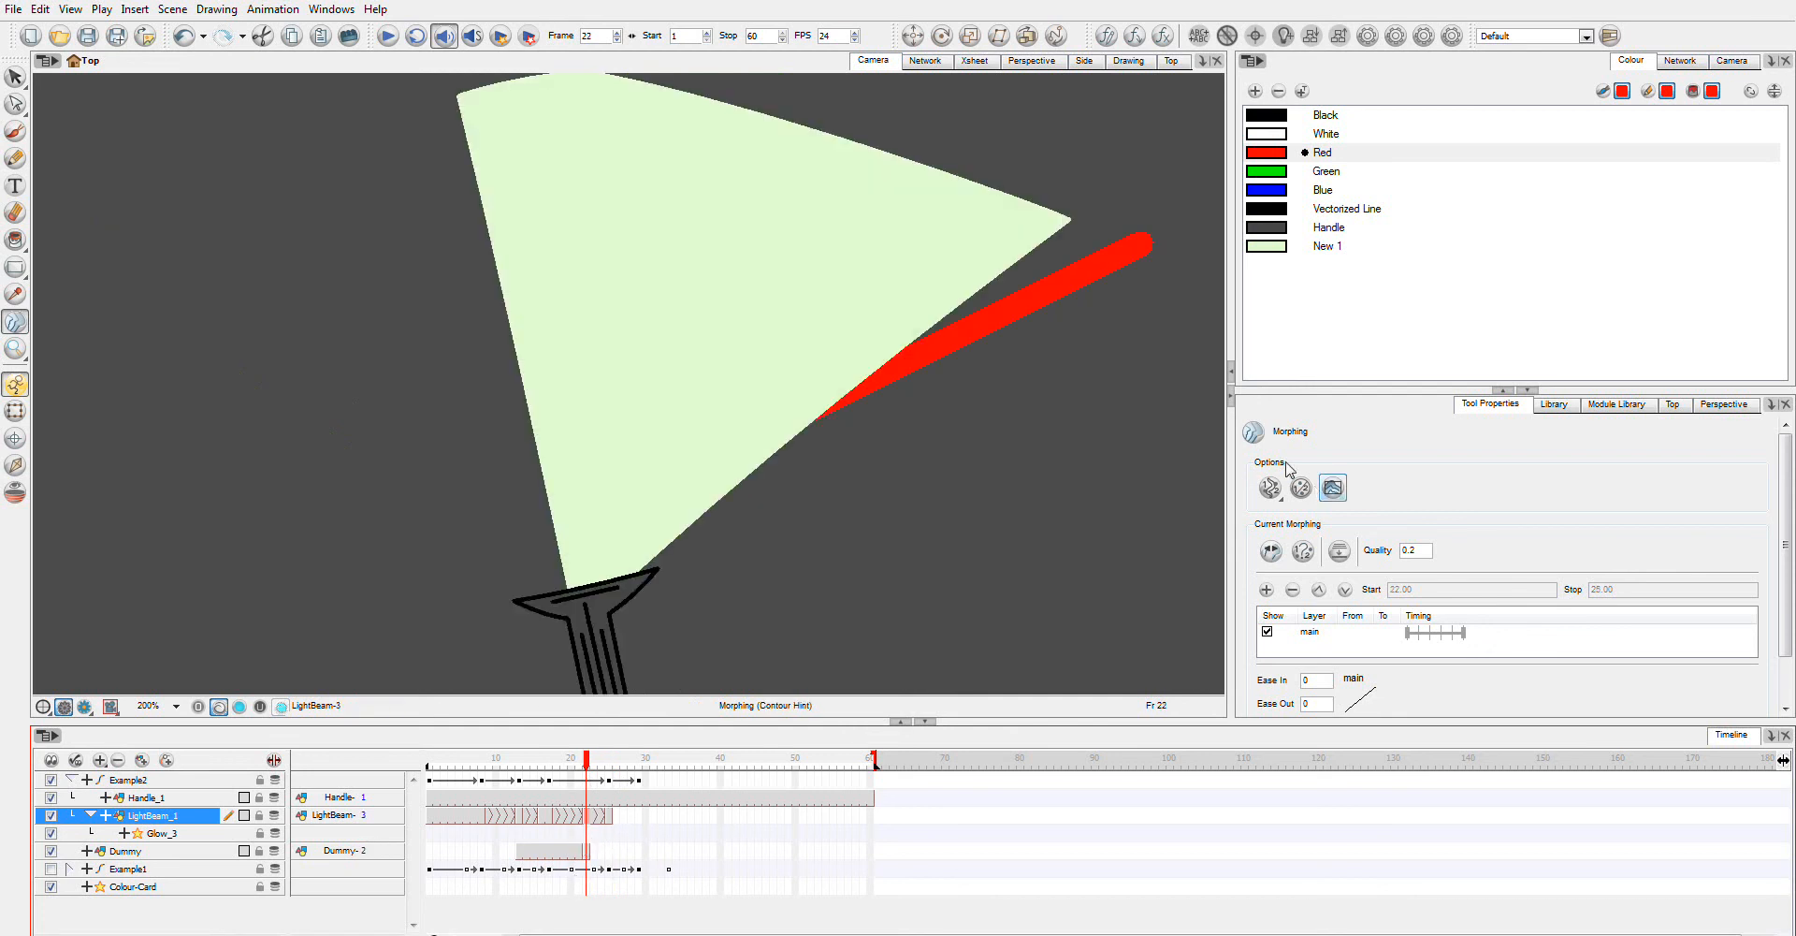
left_click_drag(938, 367, 937, 354)
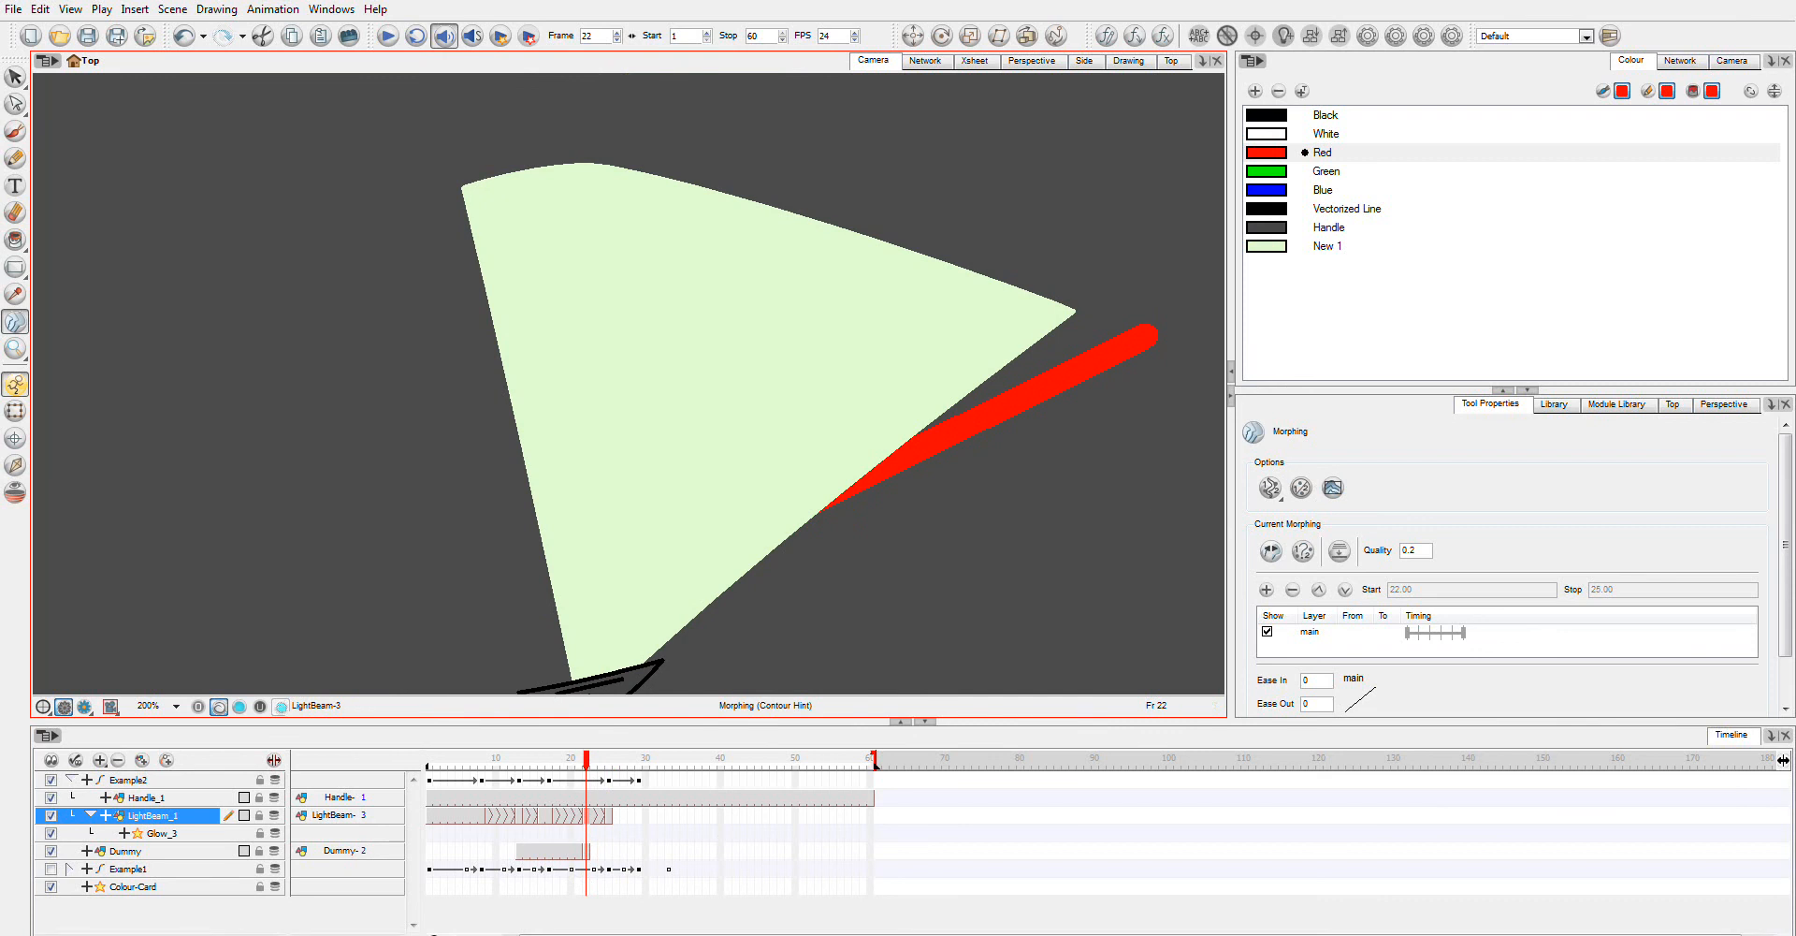
left_click(1271, 488)
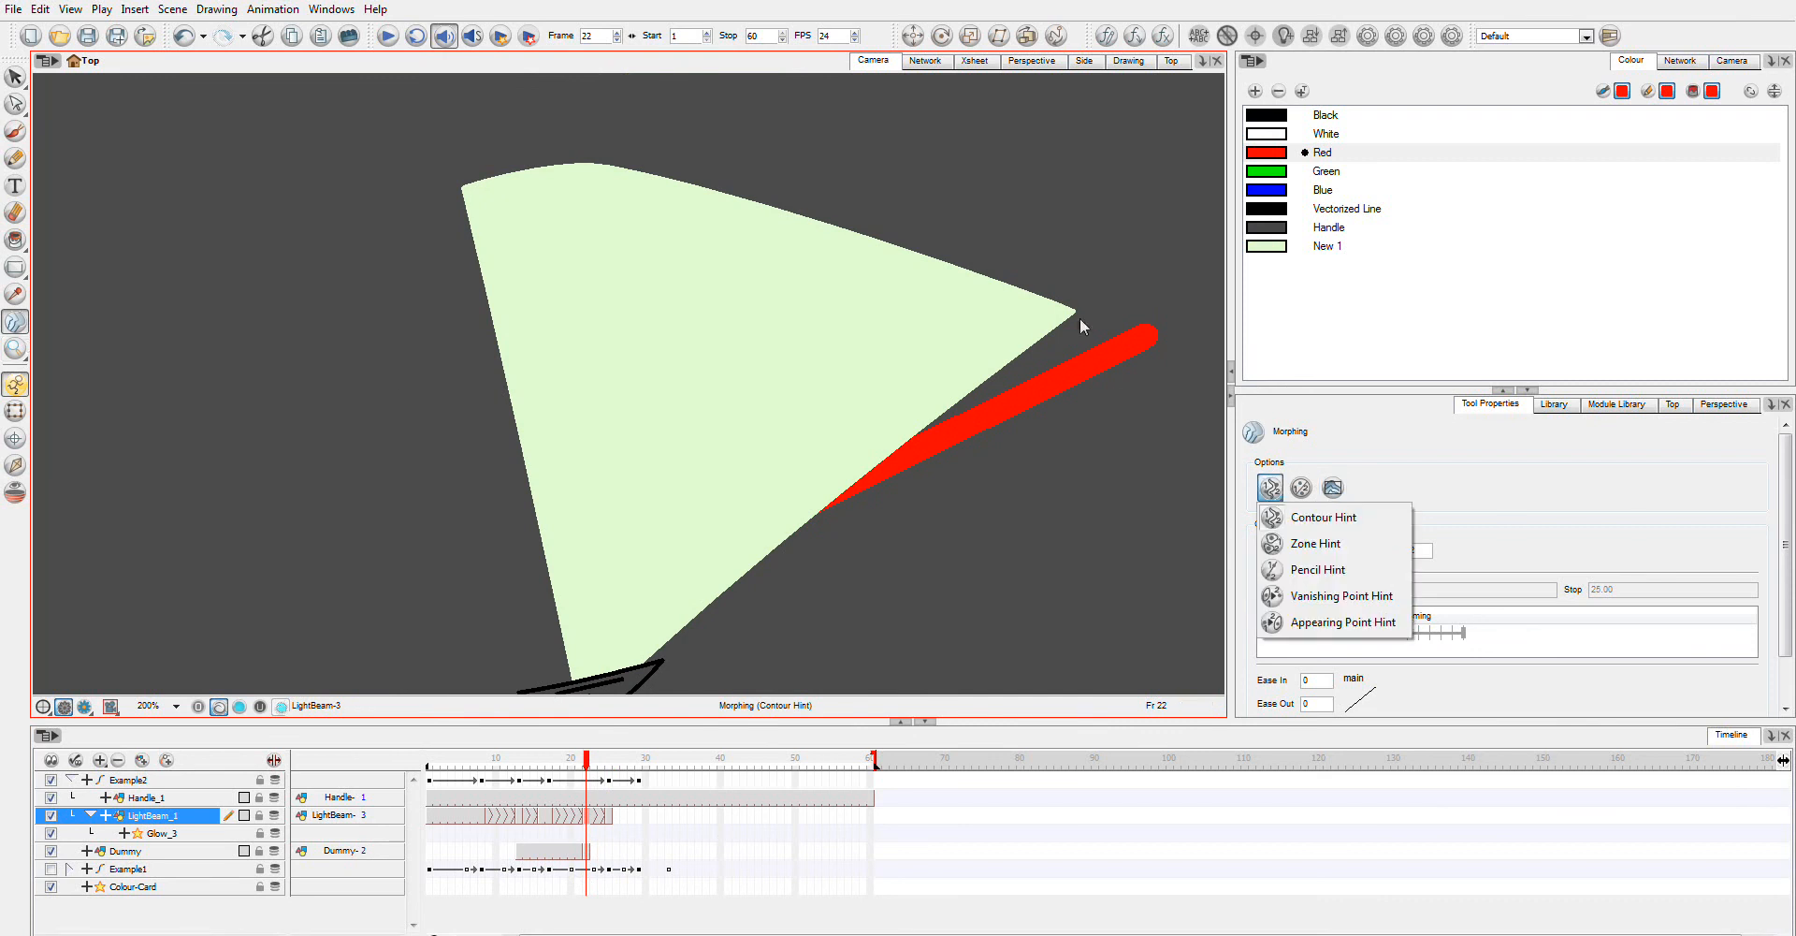
left_click(1305, 528)
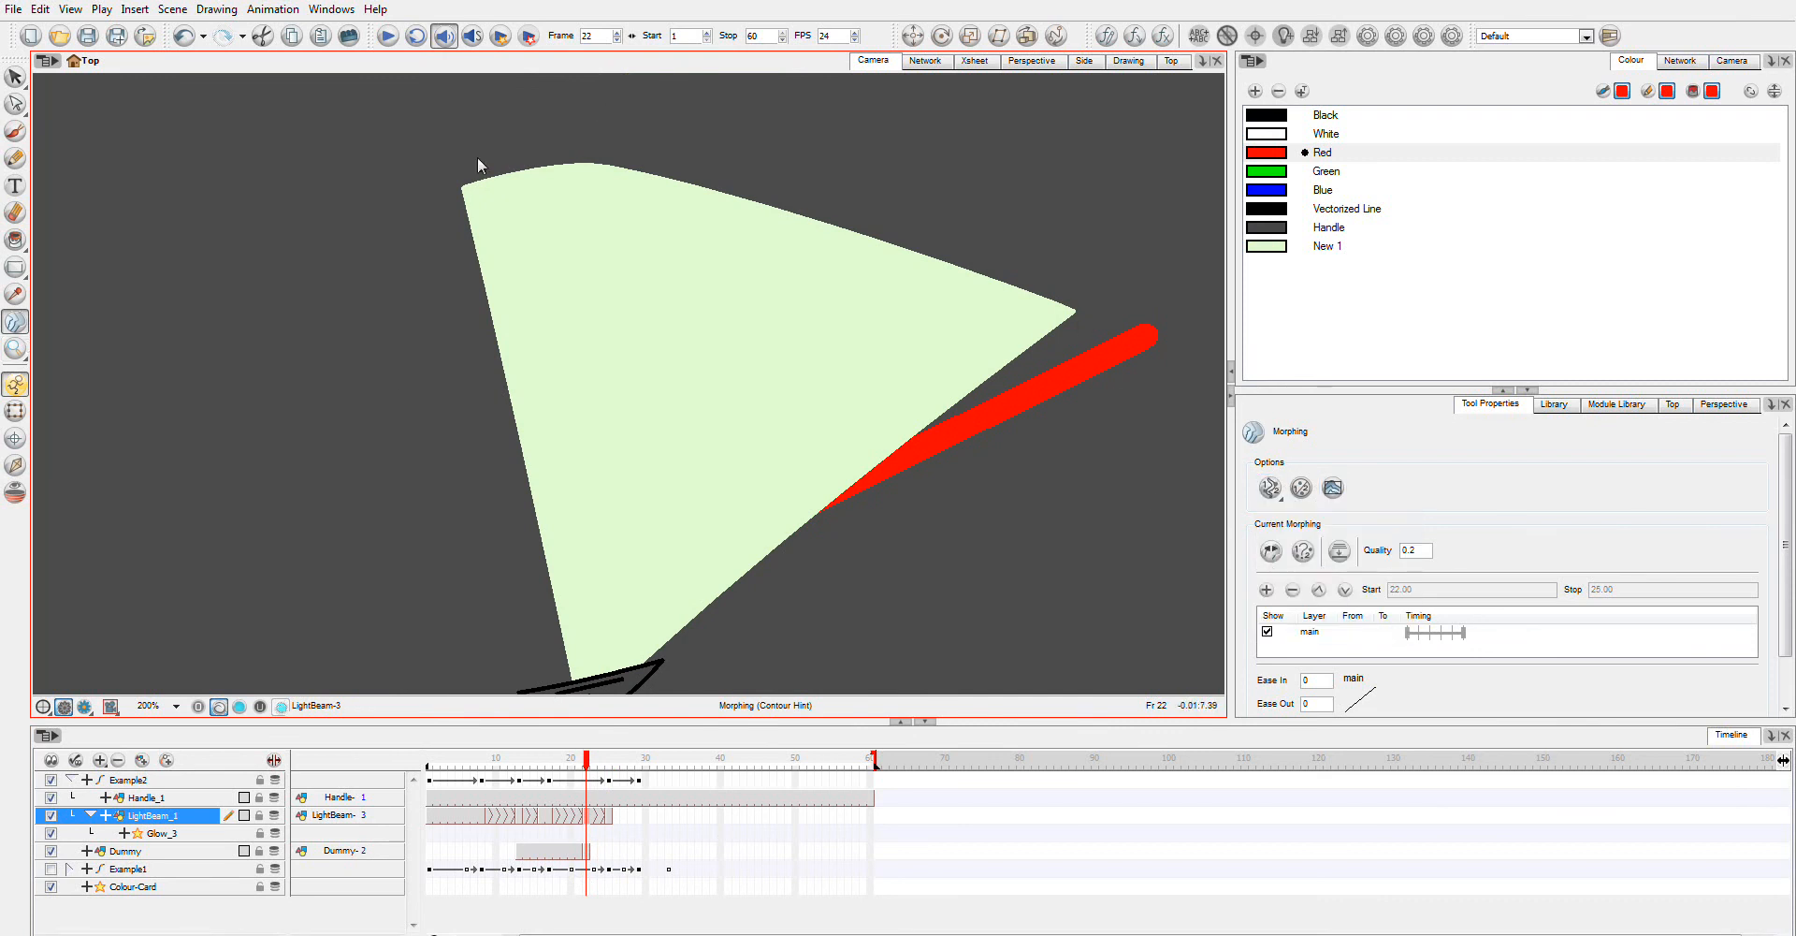
Step: Add contour hints to the fan drawing and attach hint 1 to its right tip
left_click(583, 134)
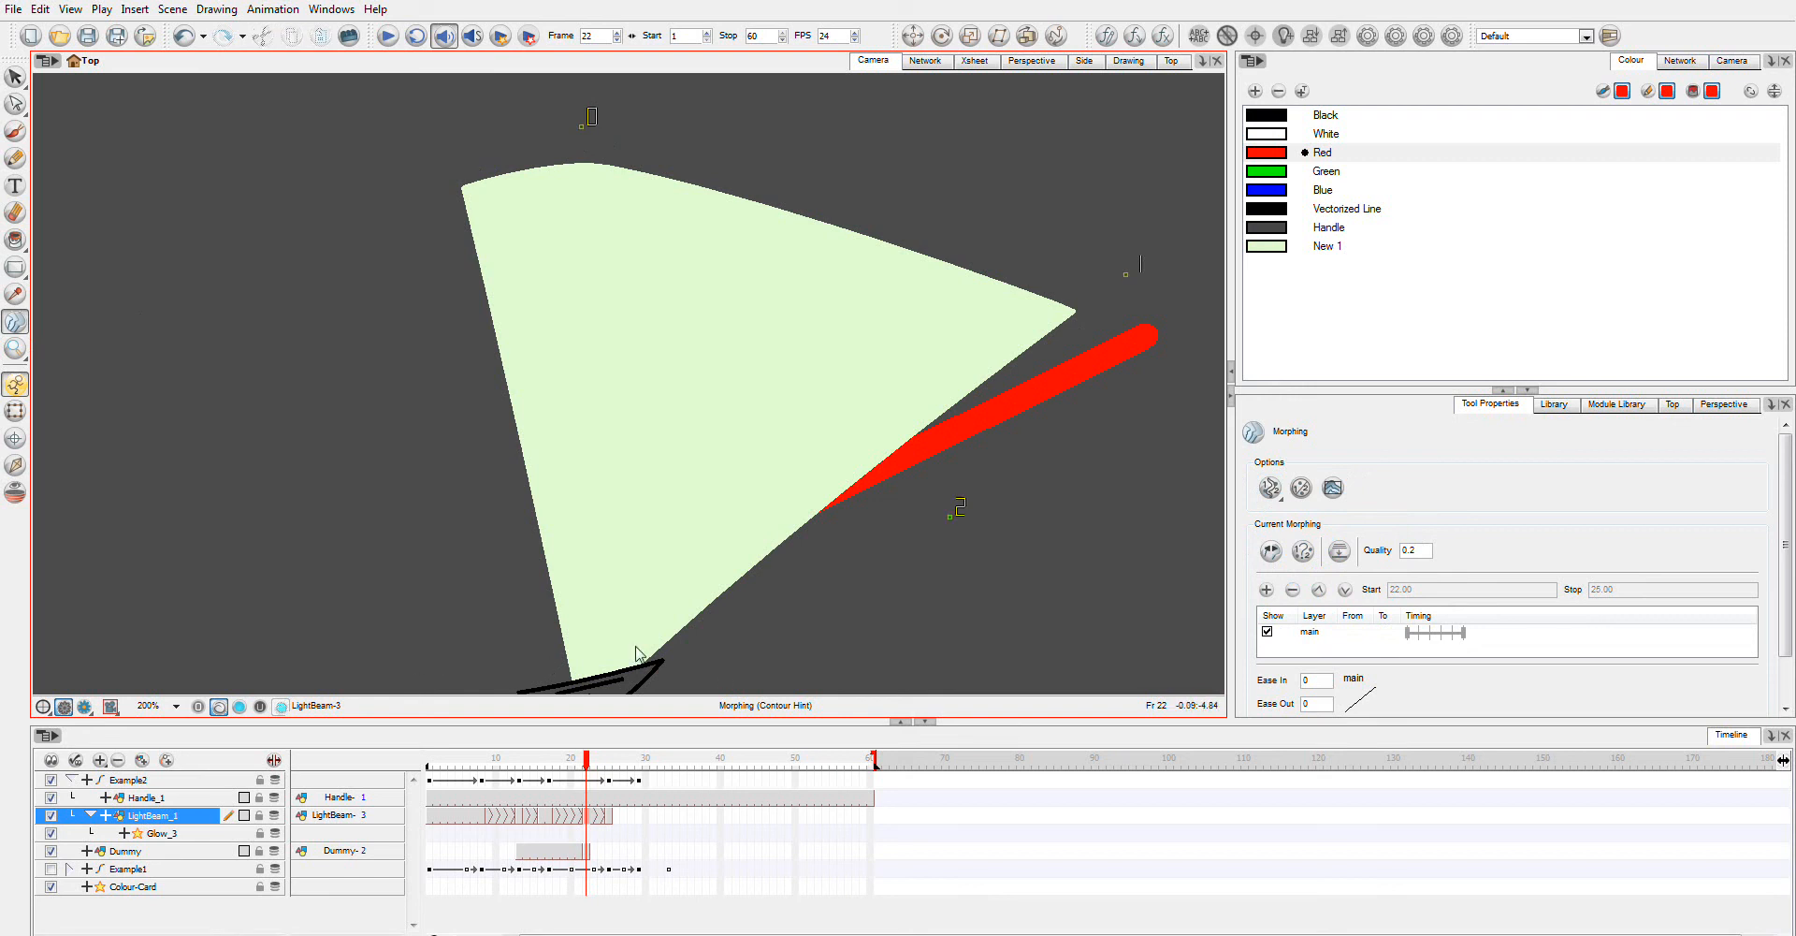
left_click_drag(779, 653, 800, 597)
left_click(772, 608)
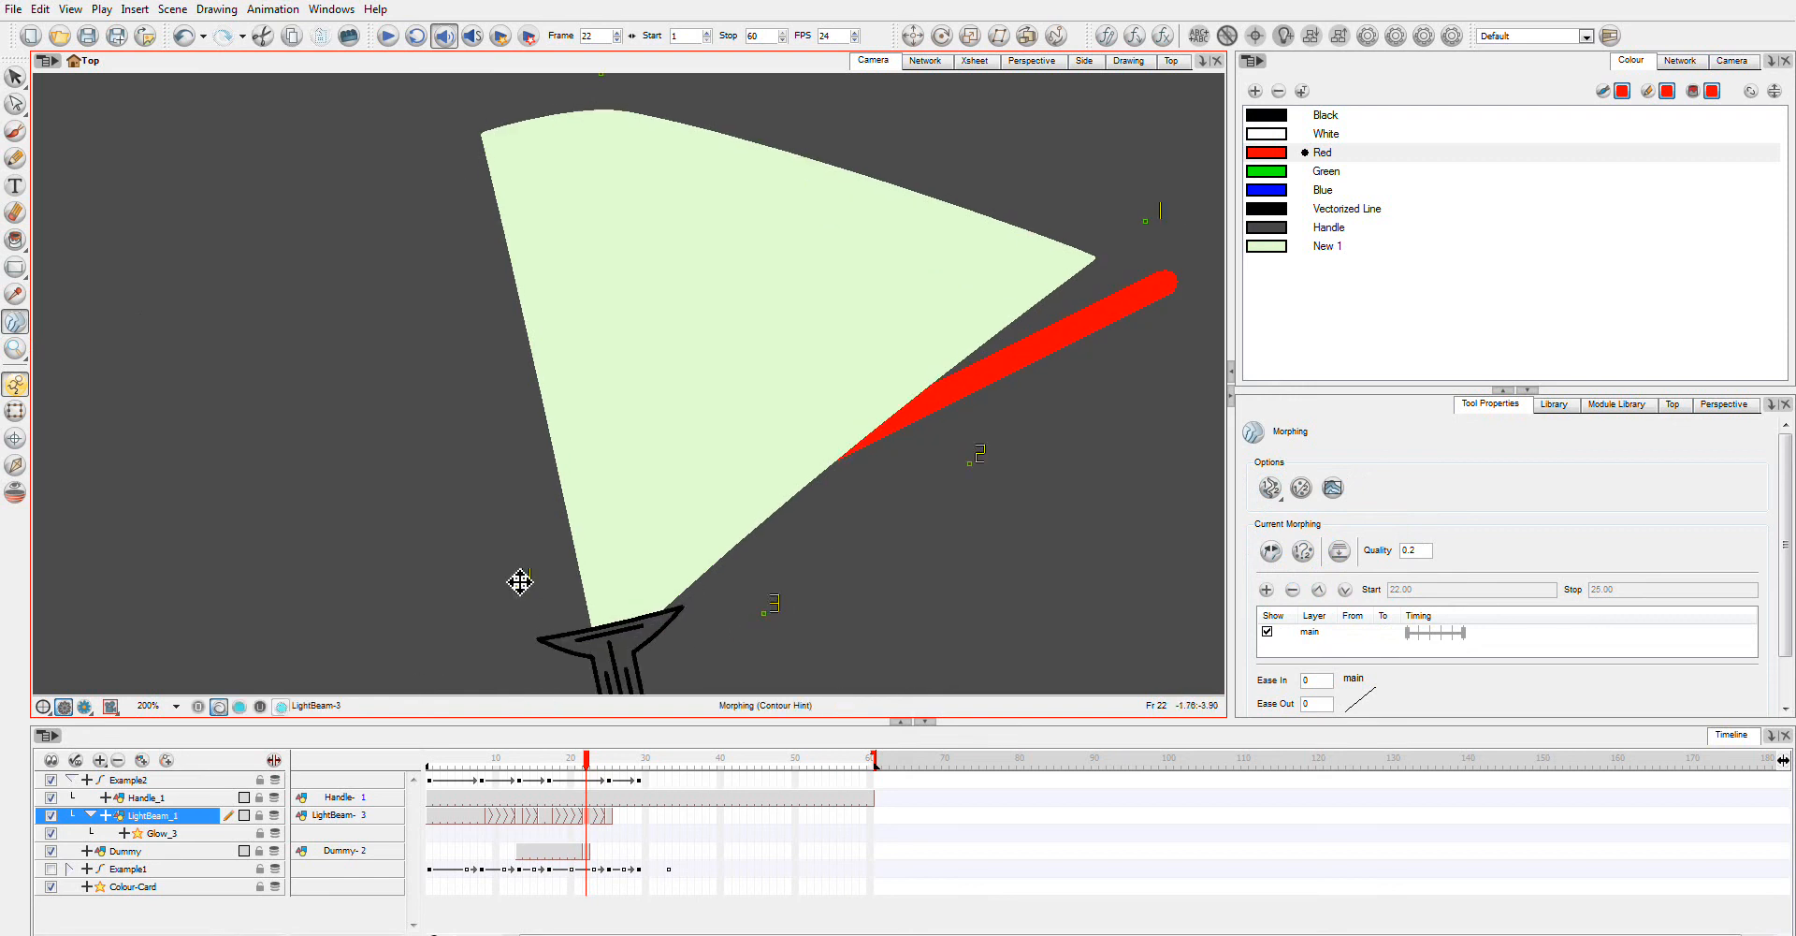
mouse_move(671, 95)
left_mouse_down()
mouse_move(612, 140)
mouse_move(632, 162)
left_mouse_up()
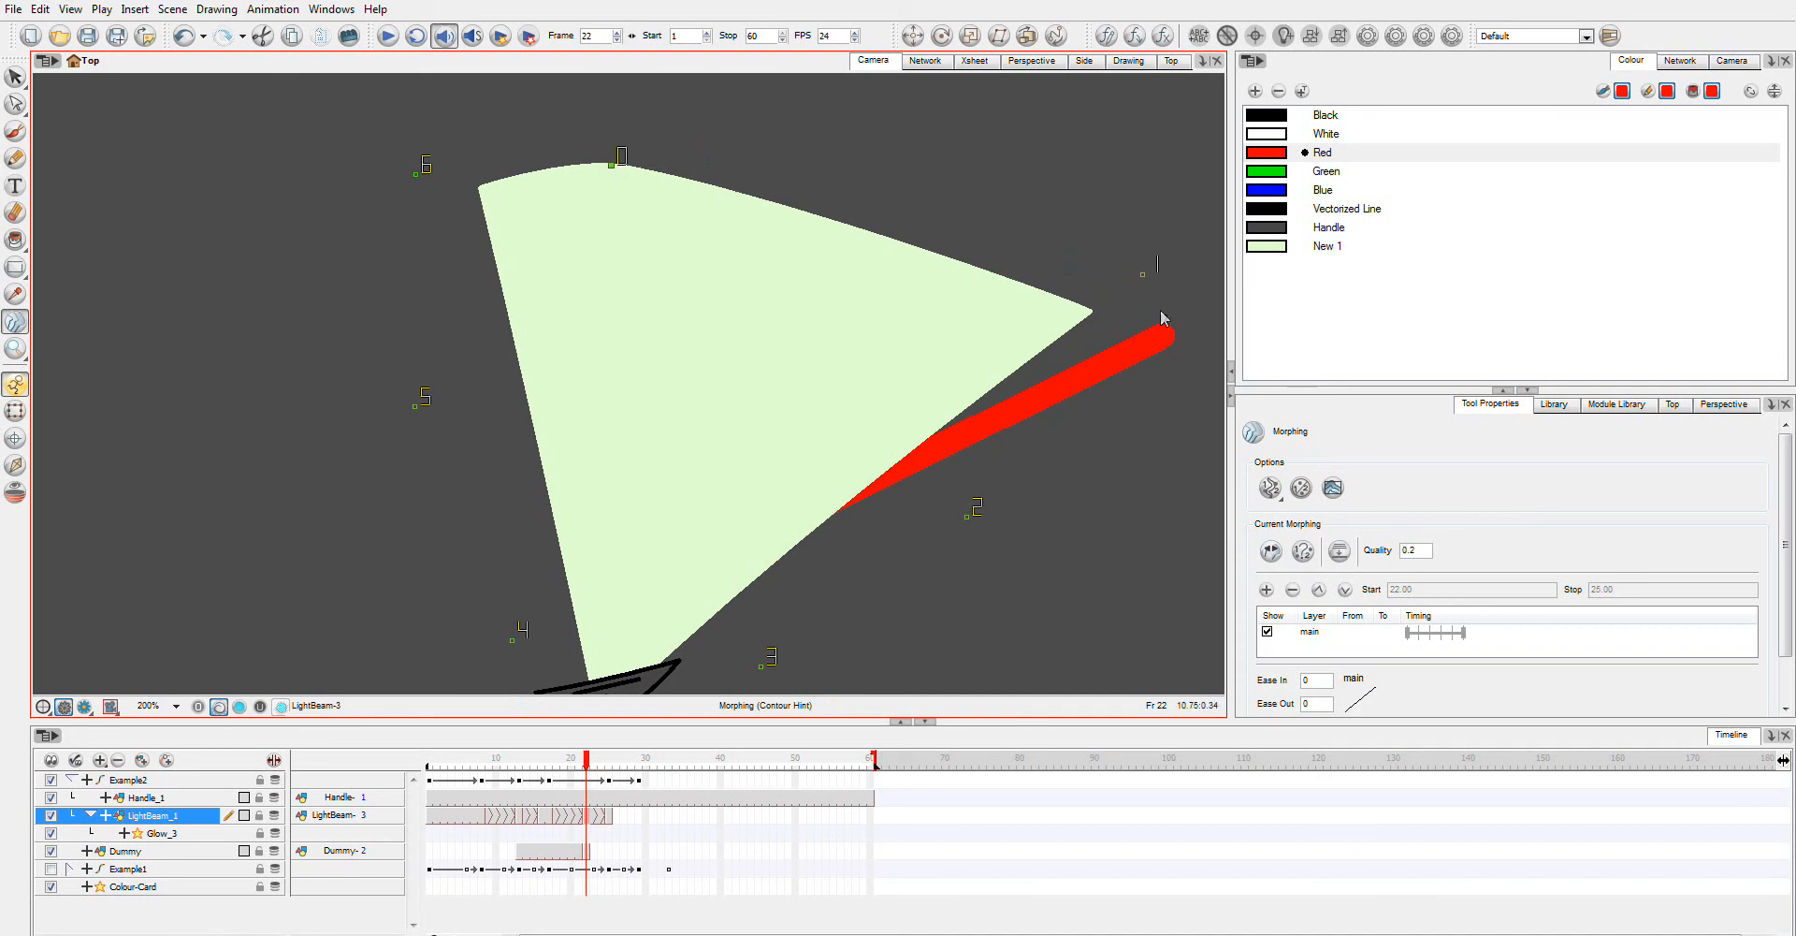
left_click(1109, 306)
Step: Pin hints 2–6 around the fan: stroke junction, bottom corner, bottom-left, left edge and top-left corner
left_click_drag(975, 515, 854, 495)
left_click_drag(767, 672, 662, 663)
left_click_drag(518, 641, 598, 675)
left_click_drag(424, 415, 536, 425)
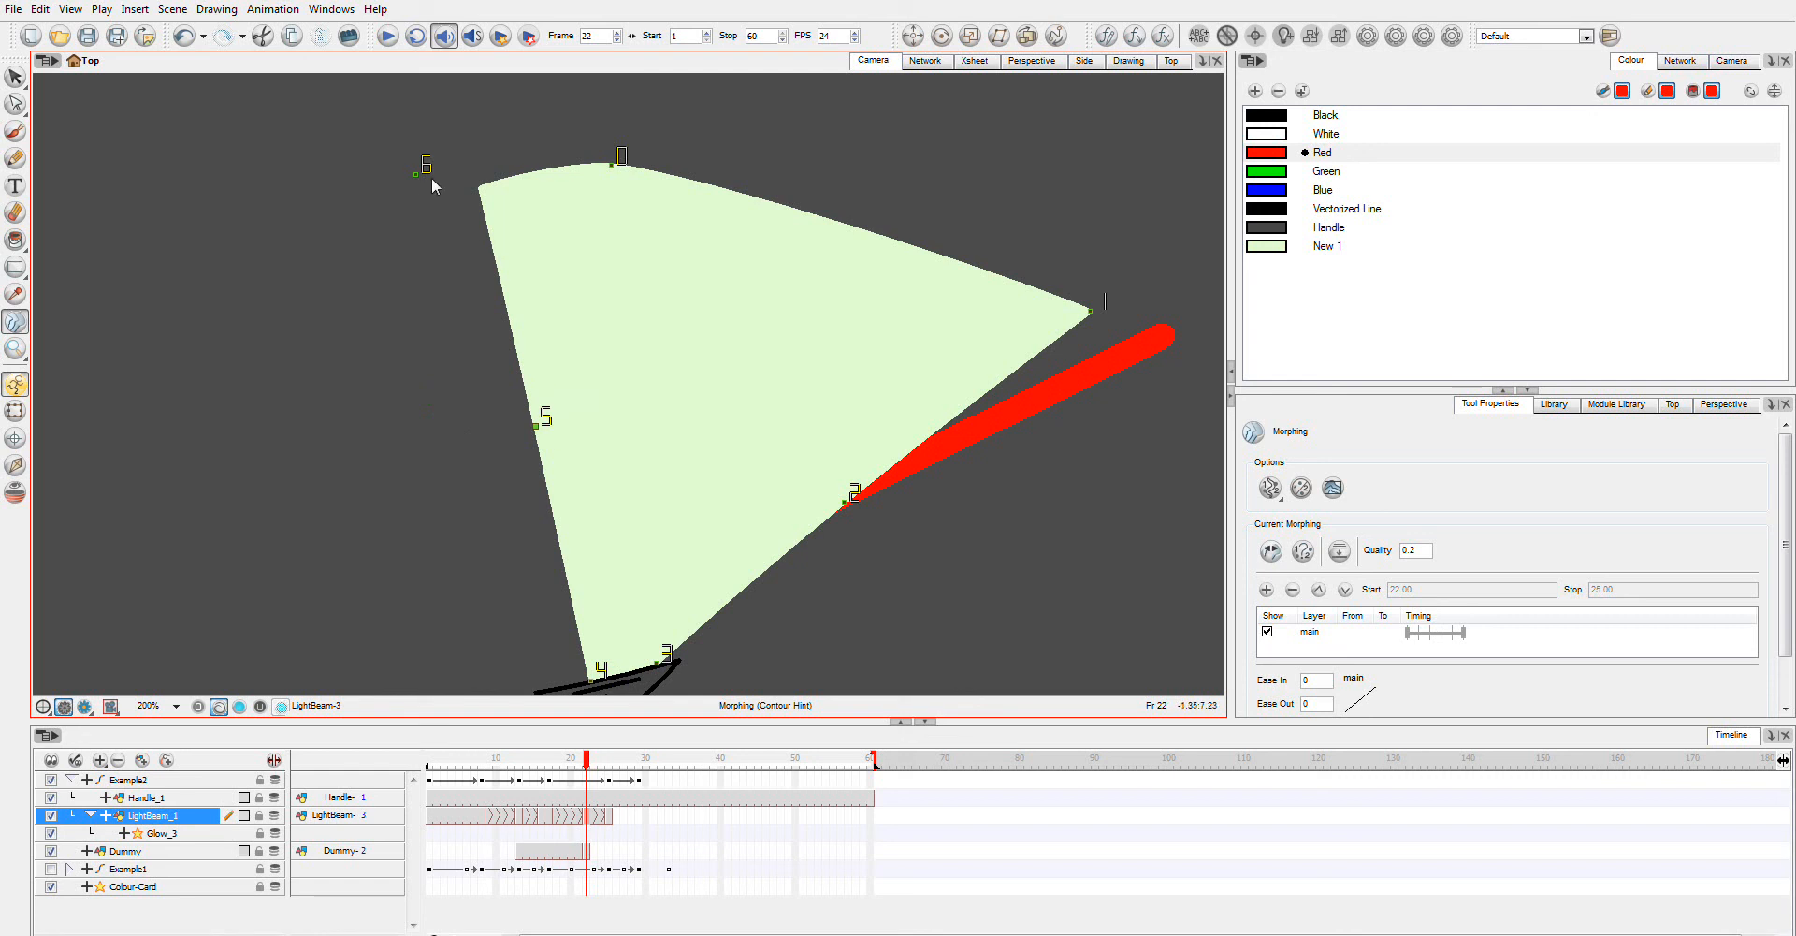
left_click_drag(419, 174, 477, 185)
Step: At frame 25, place hint 0 and a second hint at the straight beam's tip
left_click(612, 818)
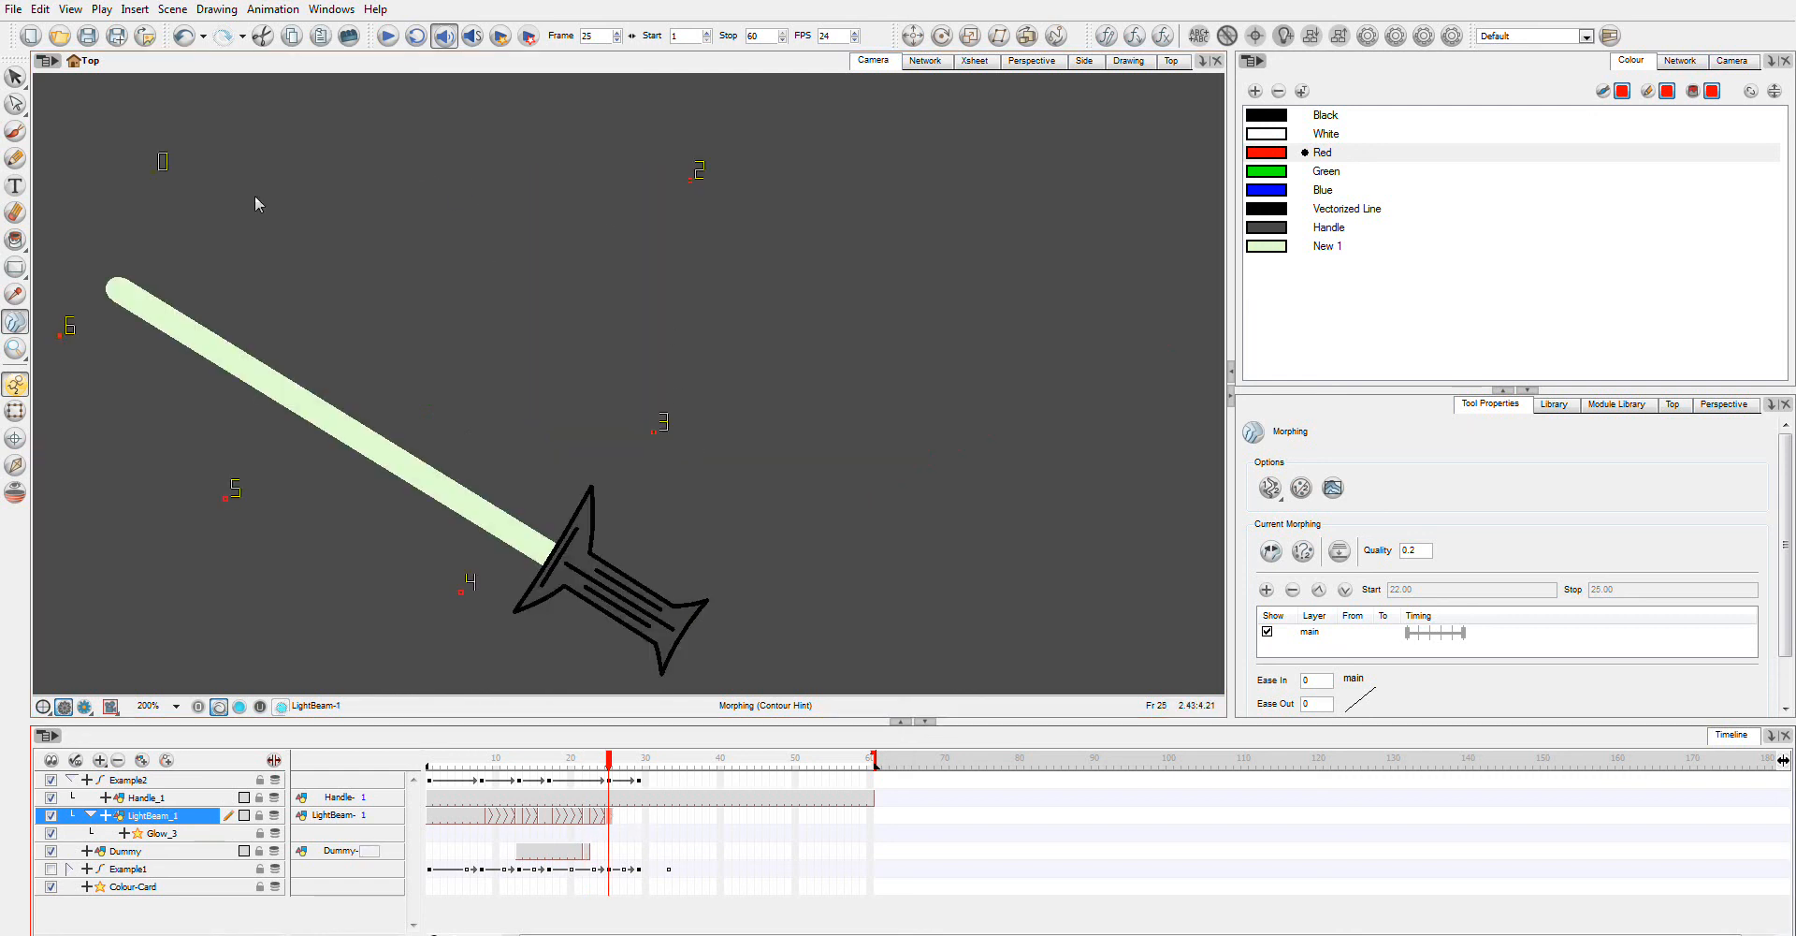
left_click_drag(182, 106, 204, 109)
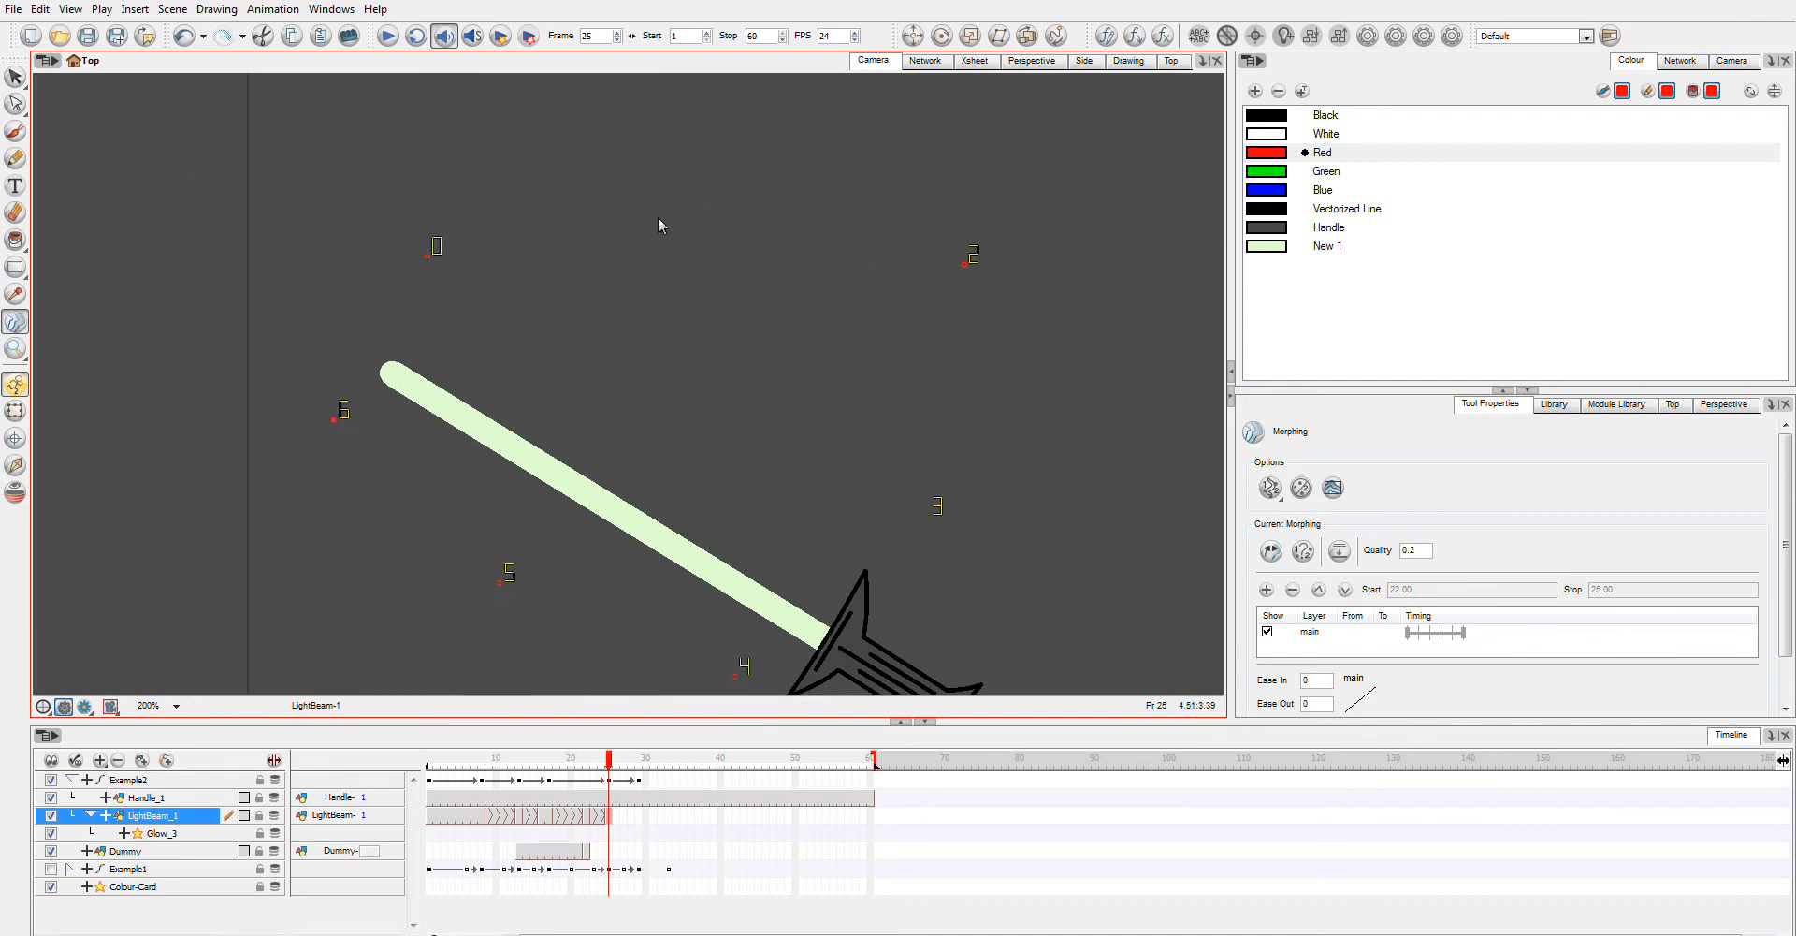
left_click_drag(658, 216, 716, 389)
left_click_drag(981, 129, 479, 527)
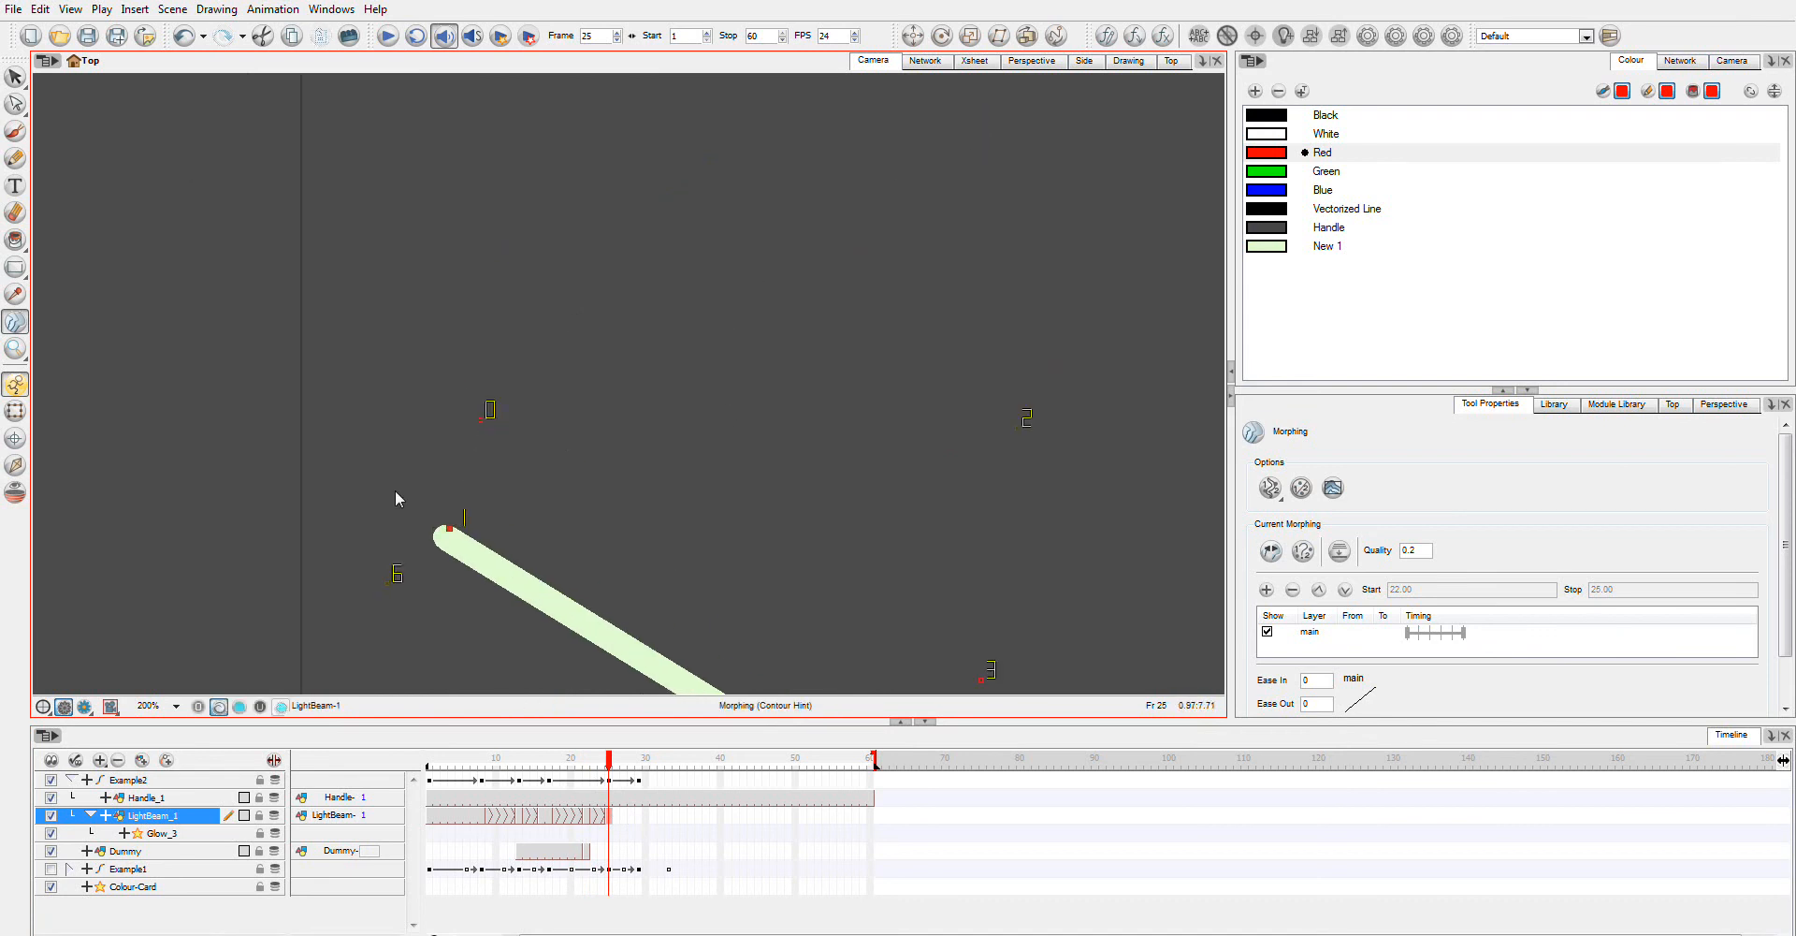
left_click_drag(490, 410, 445, 523)
left_click_drag(396, 573, 445, 531)
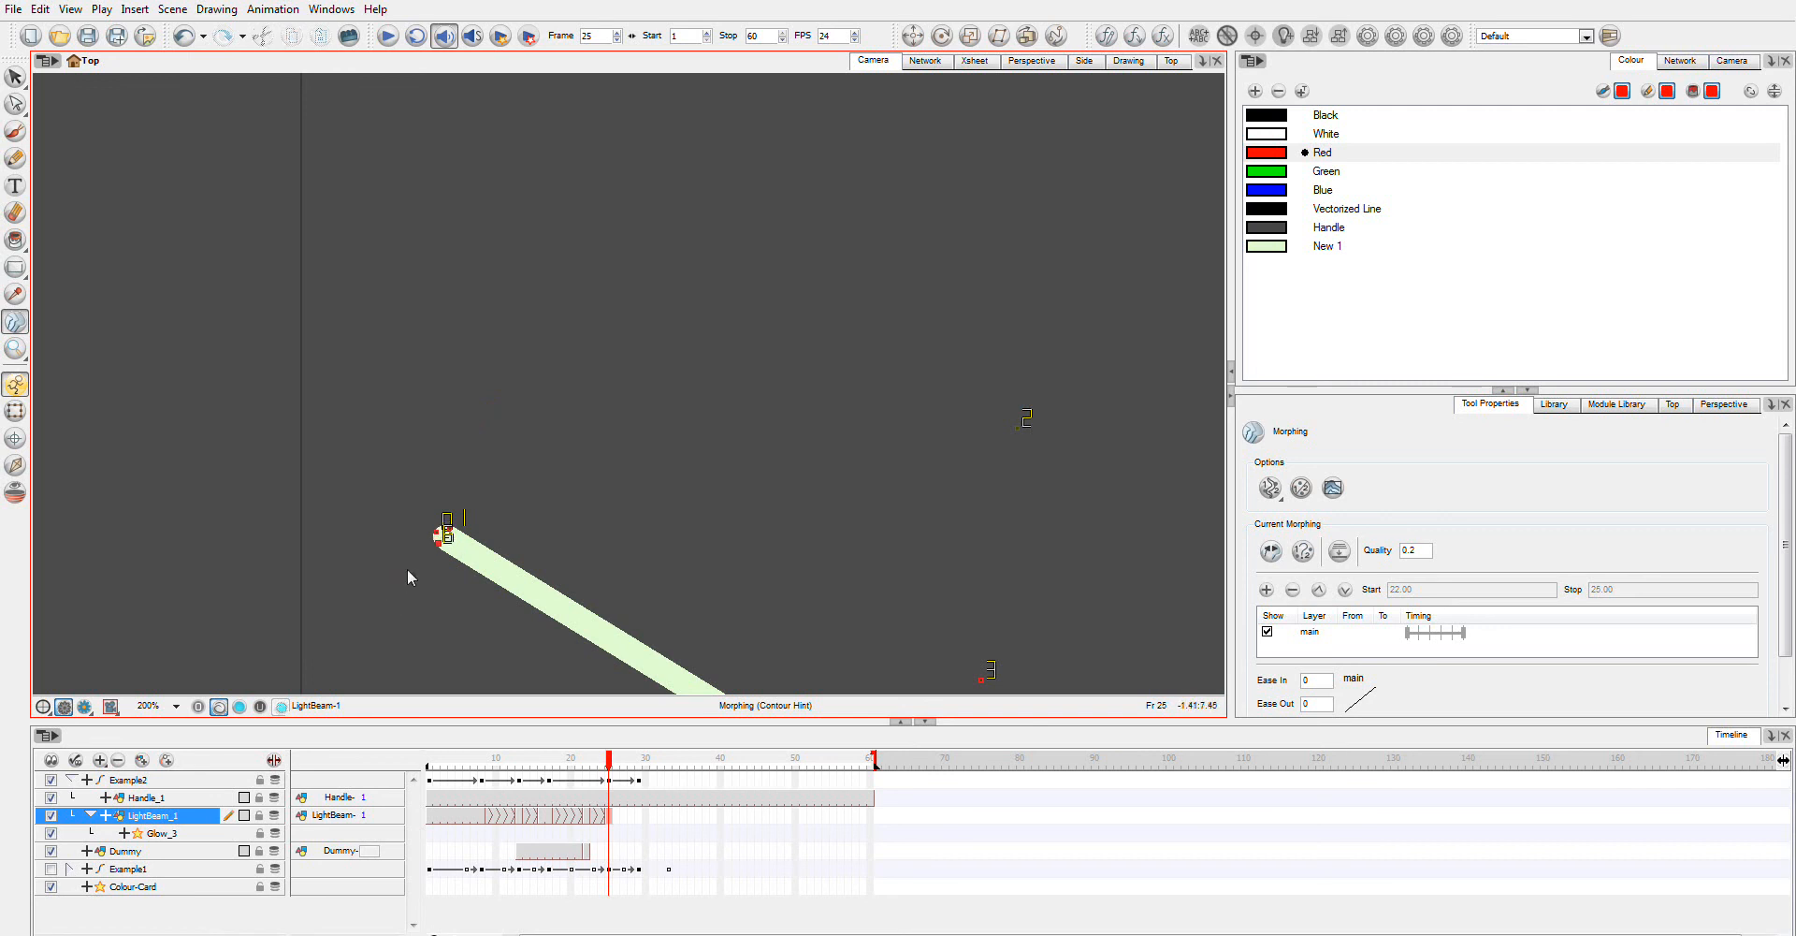
Step: Place hint 2 midway and hints 3–4 at the beam's base by the handle, then preview the morph
left_click_drag(786, 597, 828, 485)
left_click_drag(1053, 222, 682, 435)
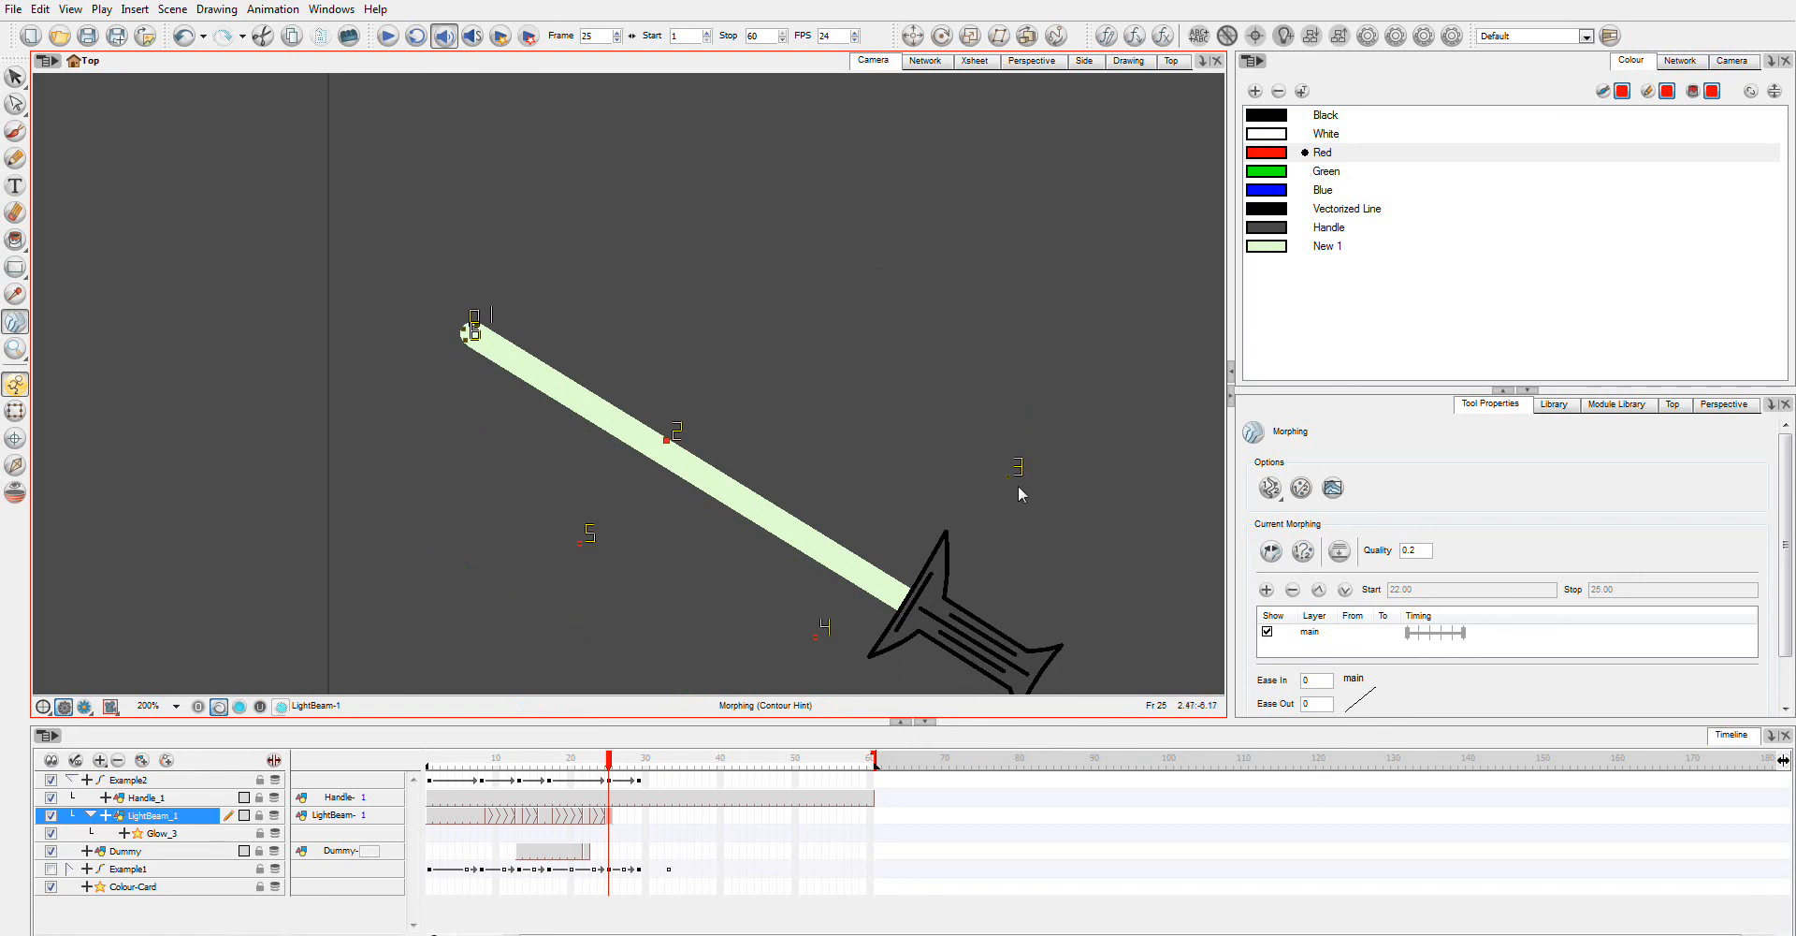
left_click_drag(1018, 468, 916, 599)
left_click_drag(824, 633, 912, 616)
mouse_move(608, 761)
left_mouse_down()
mouse_move(576, 761)
mouse_move(628, 762)
mouse_move(609, 763)
left_mouse_up()
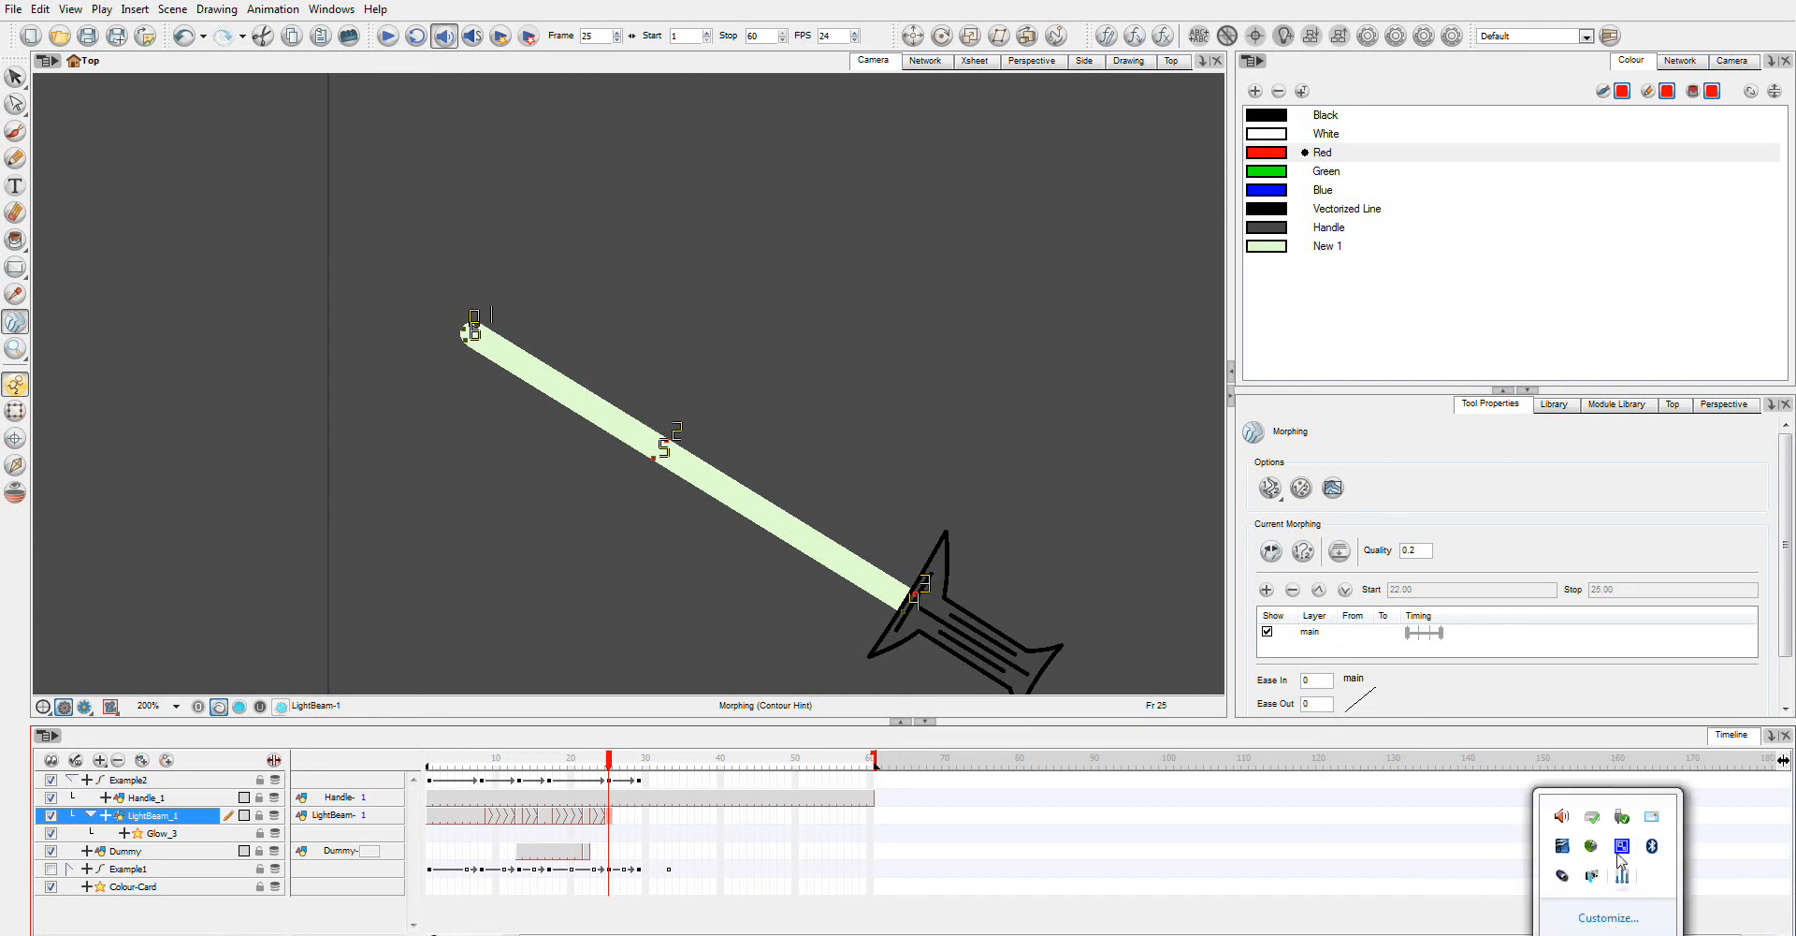
Step: Right-click in the Timeline area near frame 25 of the hinted straight beam
right_click(1620, 847)
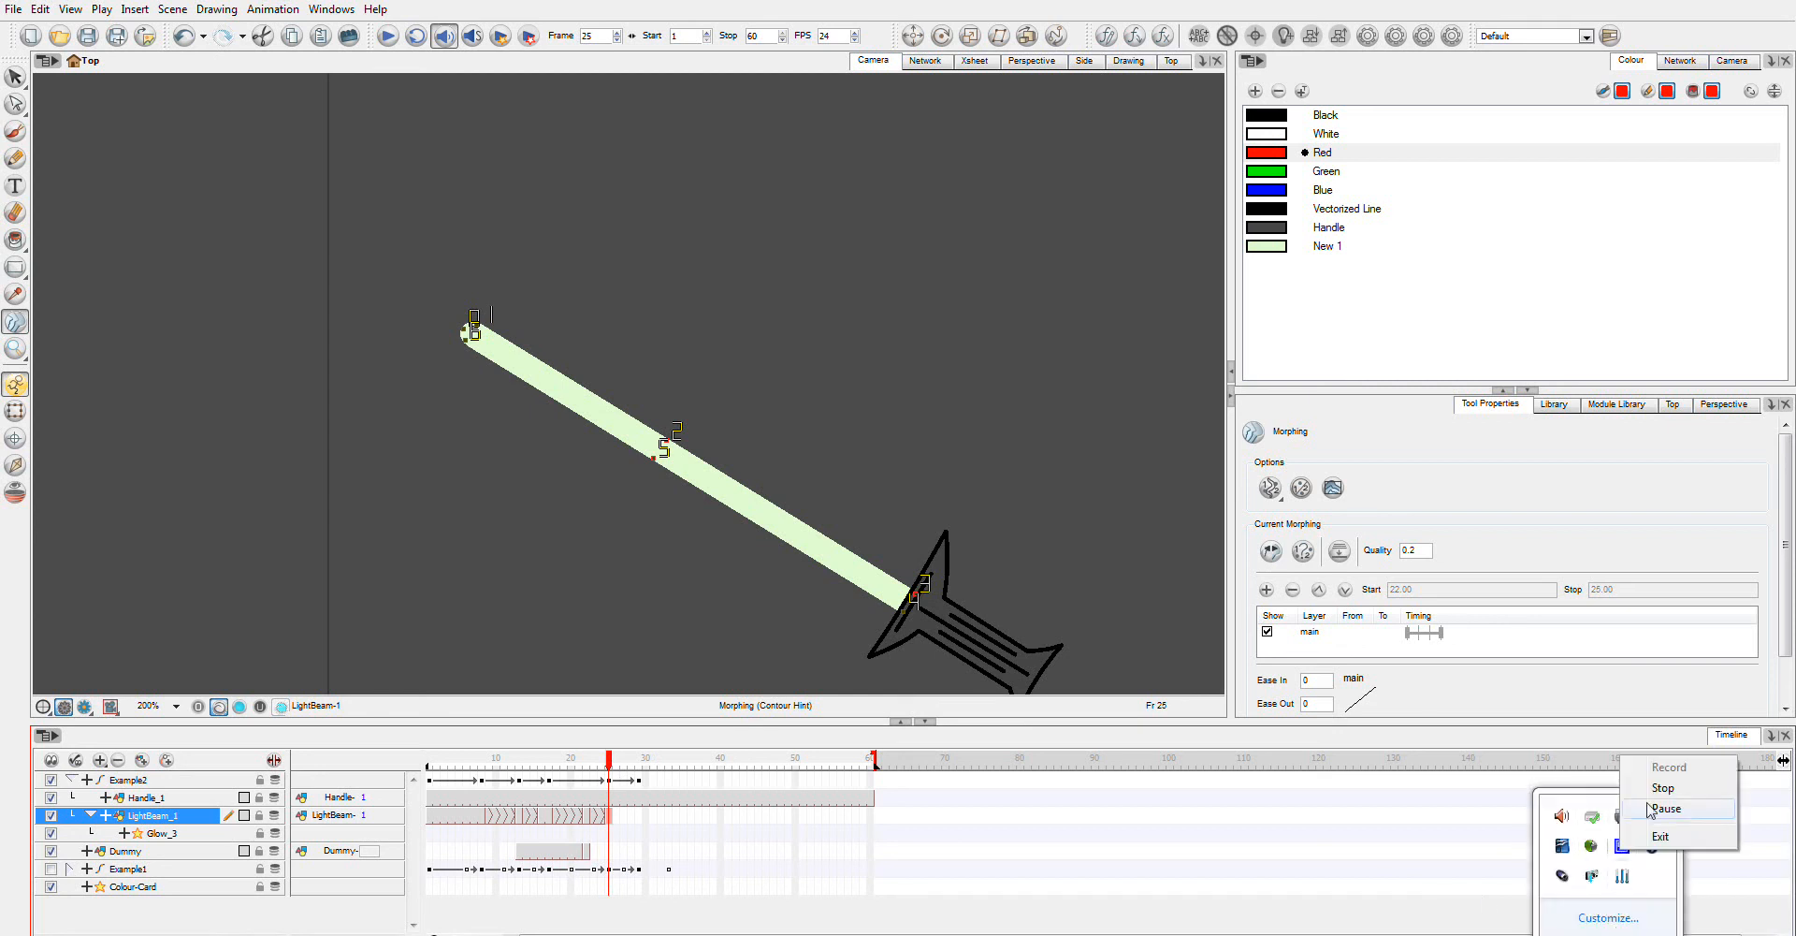